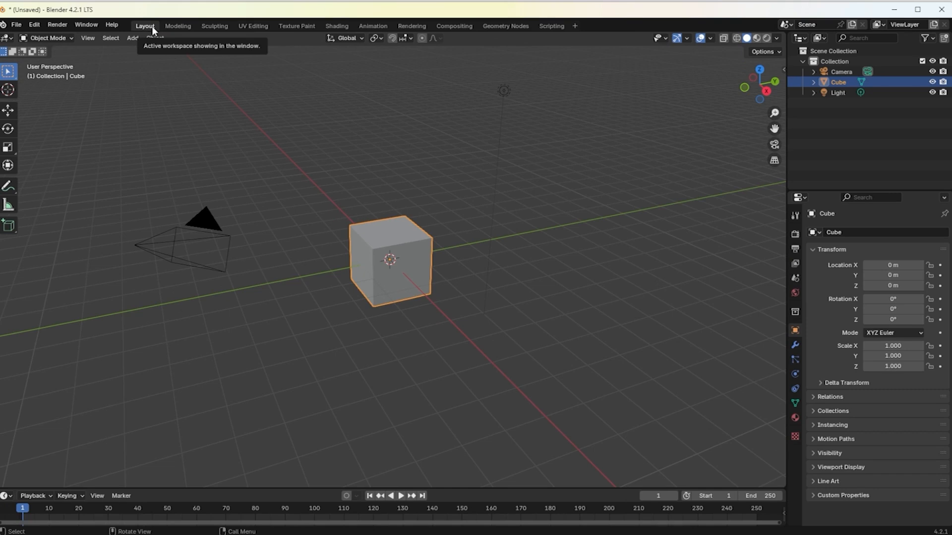
Put the cube in Edit Mode in the Modeling workspace and move four of its corner vertices to distort it.
{"action": "key", "text": "Tab"}
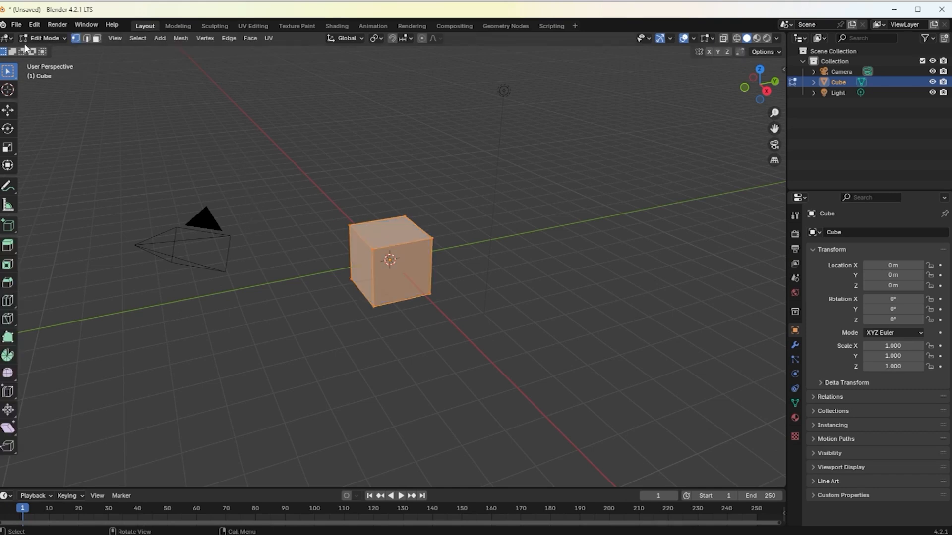
{"action": "left_click", "coordinate": [169, 27]}
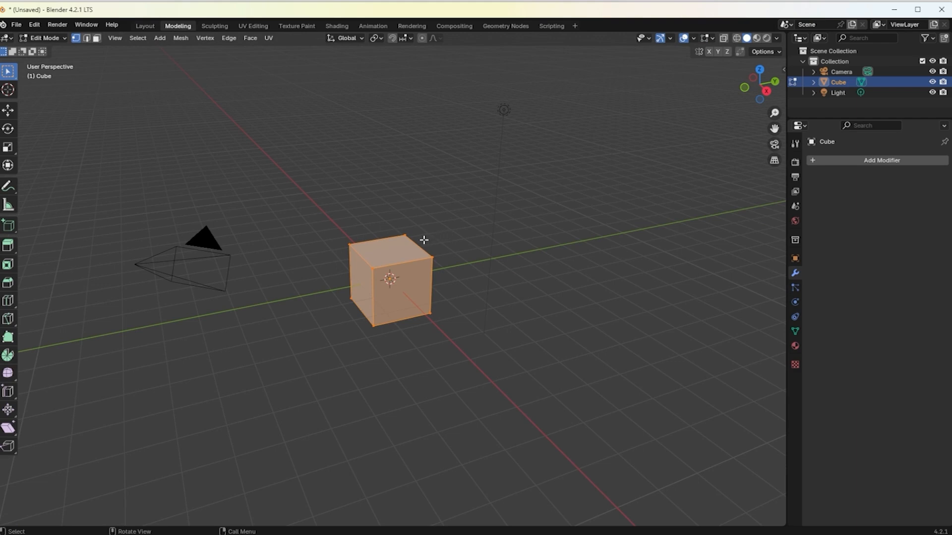
{"action": "left_click_drag", "start_coordinate": [425, 221], "coordinate": [396, 245]}
{"action": "key", "text": "g"}
{"action": "left_click", "coordinate": [429, 188]}
{"action": "left_click_drag", "start_coordinate": [331, 223], "coordinate": [451, 332]}
{"action": "key", "text": "g"}
{"action": "left_click", "coordinate": [323, 257]}
{"action": "key", "text": "g"}
{"action": "left_click", "coordinate": [299, 334]}
{"action": "key", "text": "g"}
{"action": "left_click", "coordinate": [469, 351]}
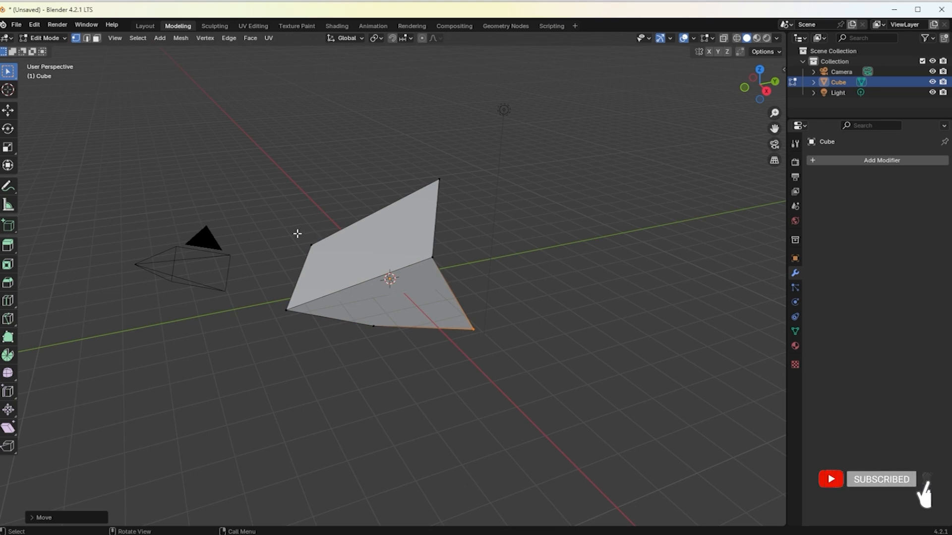
Undo all the vertex moves on the cube and return it to Object Mode.
{"action": "key", "text": "ctrl+z"}
{"action": "key", "text": "ctrl+z"}
{"action": "key", "text": "ctrl+z"}
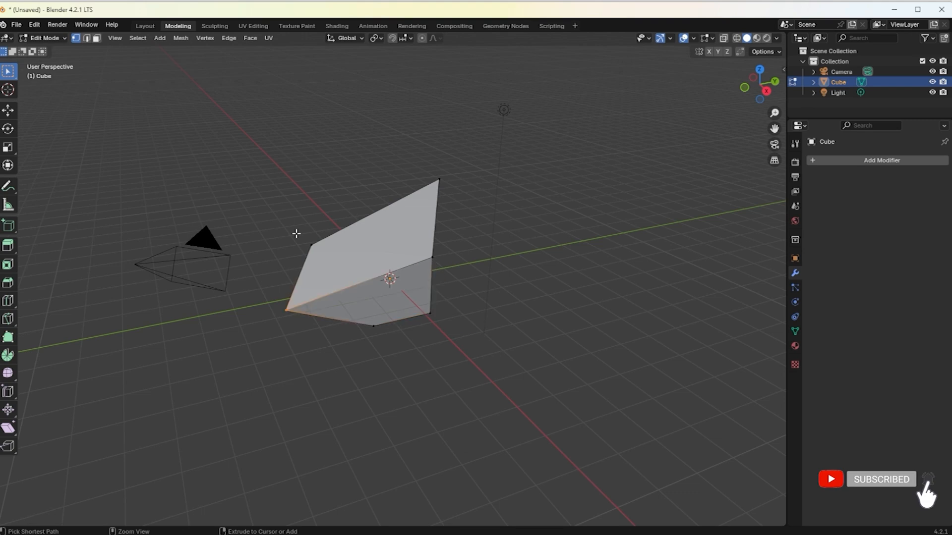
{"action": "key", "text": "ctrl+z"}
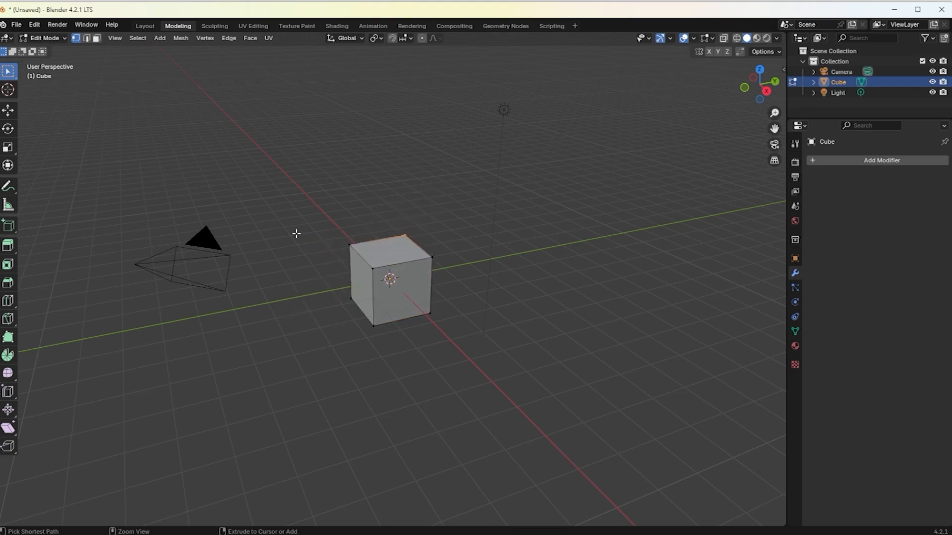
{"action": "left_click", "coordinate": [48, 38]}
{"action": "left_click", "coordinate": [46, 45]}
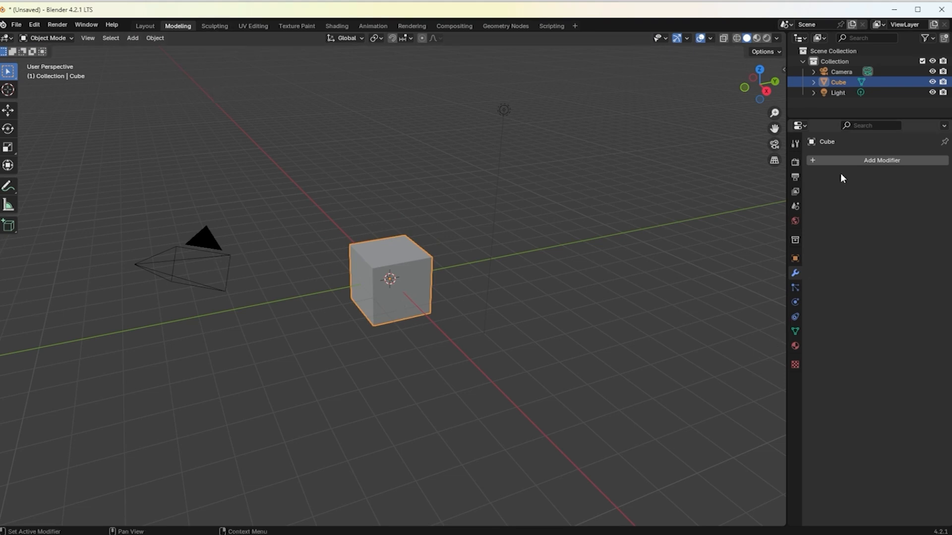
Add a Multiresolution modifier to the cube and subdivide it three times.
{"action": "left_click", "coordinate": [851, 161]}
{"action": "mouse_move", "coordinate": [845, 163]}
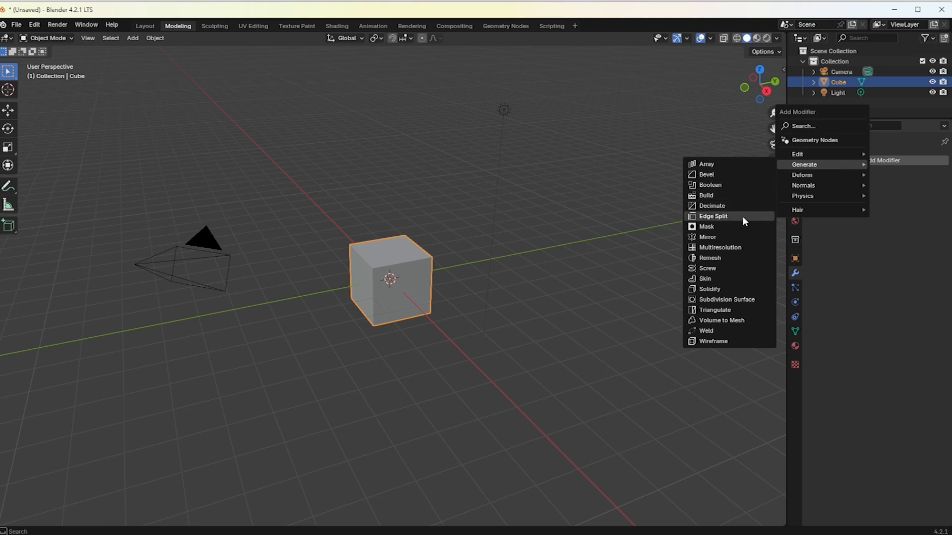
{"action": "left_click", "coordinate": [727, 247]}
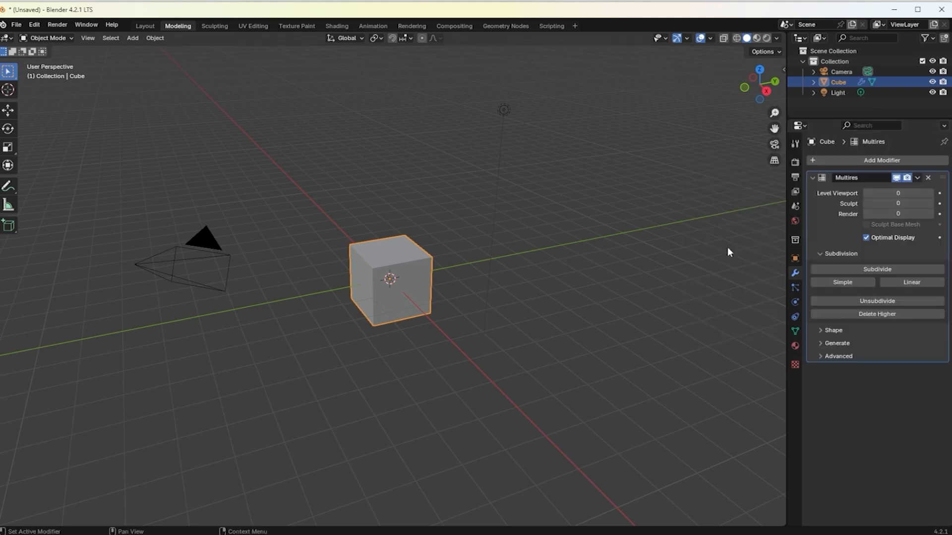
{"action": "left_click", "coordinate": [887, 272]}
{"action": "left_click", "coordinate": [887, 270]}
{"action": "left_click", "coordinate": [890, 270]}
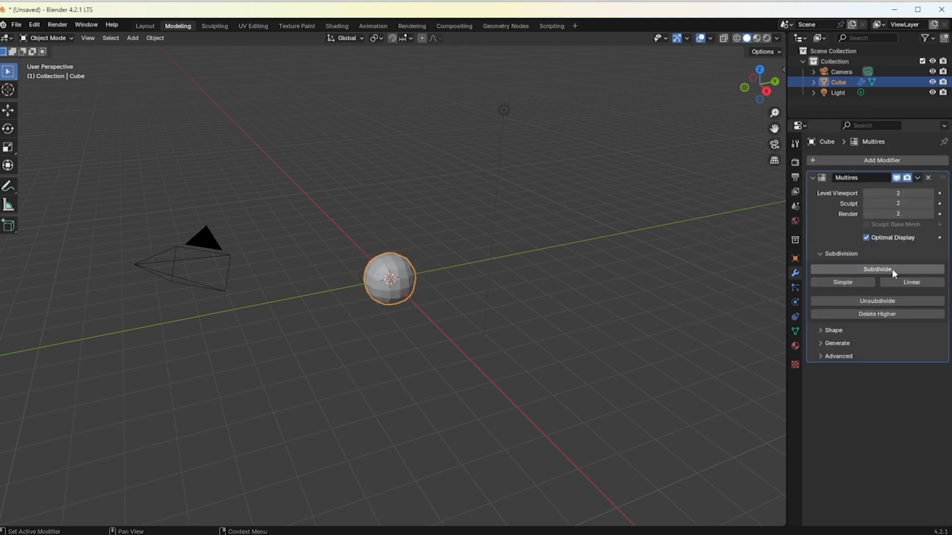
{"action": "scroll", "coordinate": [370, 321], "scroll_direction": "up", "scroll_amount": 5}
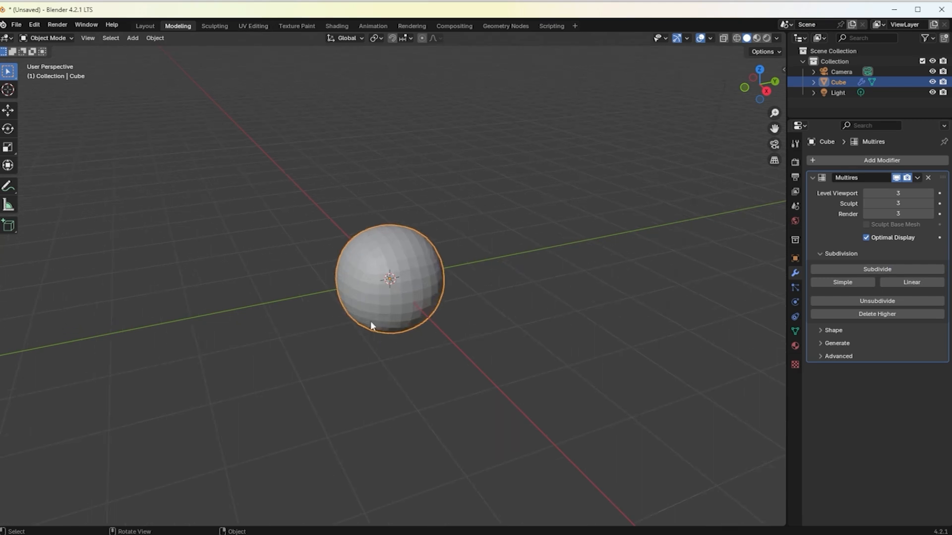
In the Sculpting workspace, make a Draw stroke across the sphere and pull its surface around with Elastic Deform, undoing the last pull.
{"action": "left_click", "coordinate": [213, 27]}
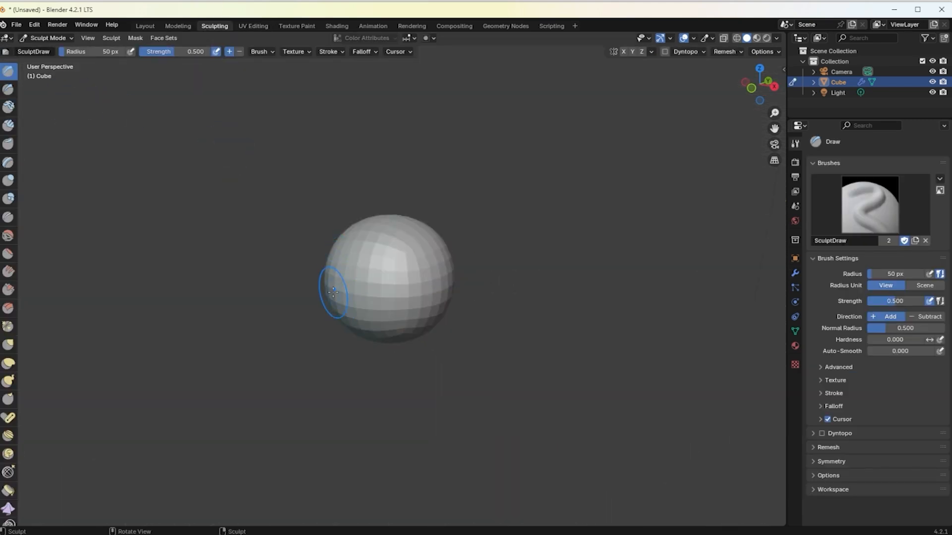
{"action": "mouse_move", "coordinate": [398, 311]}
{"action": "left_mouse_down"}
{"action": "mouse_move", "coordinate": [384, 332]}
{"action": "mouse_move", "coordinate": [416, 337]}
{"action": "mouse_move", "coordinate": [468, 278]}
{"action": "mouse_move", "coordinate": [446, 282]}
{"action": "left_mouse_up"}
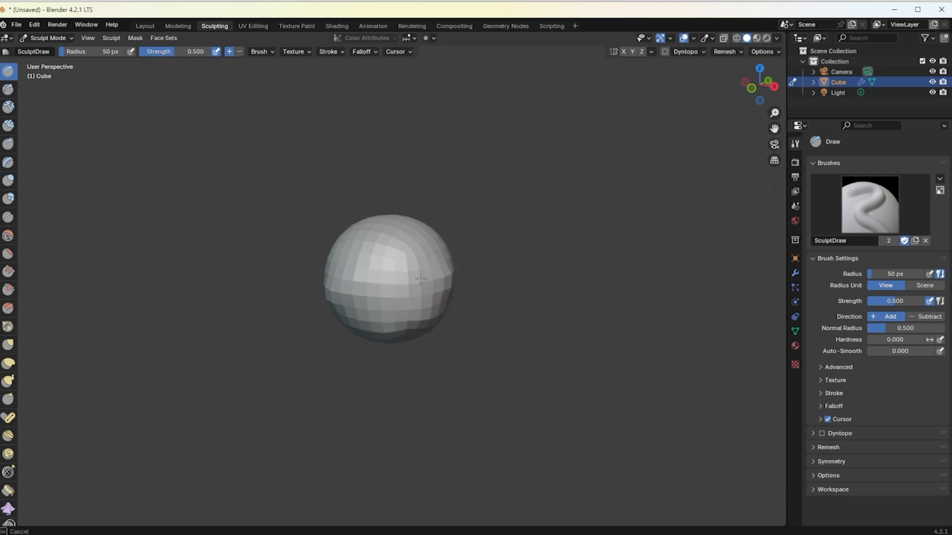
{"action": "left_click", "coordinate": [8, 363]}
{"action": "mouse_move", "coordinate": [361, 264]}
{"action": "left_mouse_down"}
{"action": "mouse_move", "coordinate": [382, 254]}
{"action": "mouse_move", "coordinate": [430, 279]}
{"action": "mouse_move", "coordinate": [436, 292]}
{"action": "left_mouse_up"}
{"action": "left_click_drag", "start_coordinate": [436, 292], "coordinate": [438, 295]}
{"action": "mouse_move", "coordinate": [437, 294]}
{"action": "left_mouse_down"}
{"action": "mouse_move", "coordinate": [428, 324]}
{"action": "mouse_move", "coordinate": [384, 347]}
{"action": "mouse_move", "coordinate": [365, 333]}
{"action": "mouse_move", "coordinate": [381, 337]}
{"action": "mouse_move", "coordinate": [331, 378]}
{"action": "mouse_move", "coordinate": [336, 367]}
{"action": "left_mouse_up"}
{"action": "left_click_drag", "start_coordinate": [353, 298], "coordinate": [282, 355]}
{"action": "mouse_move", "coordinate": [350, 267]}
{"action": "left_mouse_down"}
{"action": "mouse_move", "coordinate": [318, 280]}
{"action": "mouse_move", "coordinate": [273, 233]}
{"action": "left_mouse_up"}
{"action": "mouse_move", "coordinate": [404, 271]}
{"action": "left_mouse_down"}
{"action": "mouse_move", "coordinate": [469, 300]}
{"action": "mouse_move", "coordinate": [463, 377]}
{"action": "left_mouse_up"}
{"action": "left_click_drag", "start_coordinate": [418, 340], "coordinate": [416, 380]}
{"action": "left_click_drag", "start_coordinate": [439, 248], "coordinate": [465, 235]}
{"action": "left_click_drag", "start_coordinate": [390, 232], "coordinate": [382, 197]}
{"action": "key", "text": "ctrl+z"}
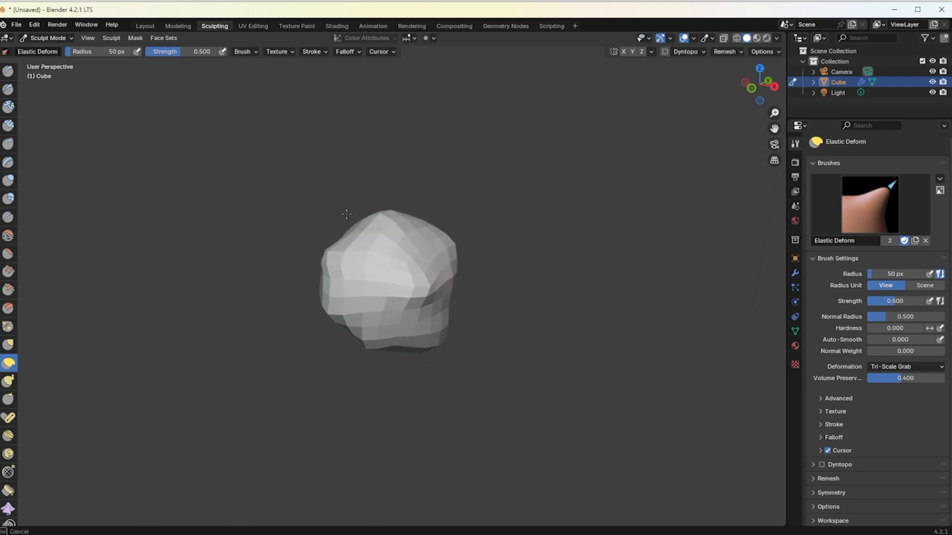
Start a new file without saving the sculpted model.
{"action": "left_click", "coordinate": [16, 24]}
{"action": "mouse_move", "coordinate": [37, 60]}
{"action": "left_click", "coordinate": [143, 60]}
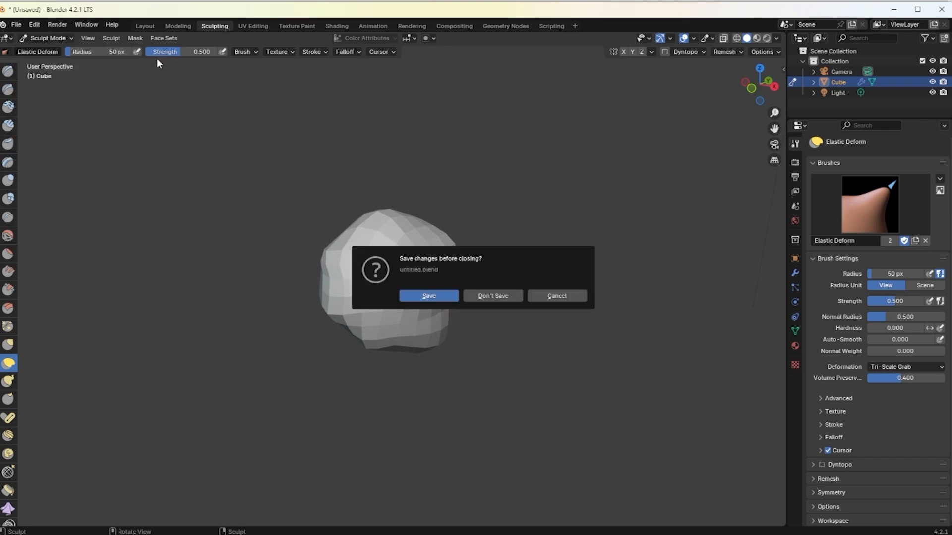
{"action": "left_click", "coordinate": [506, 298]}
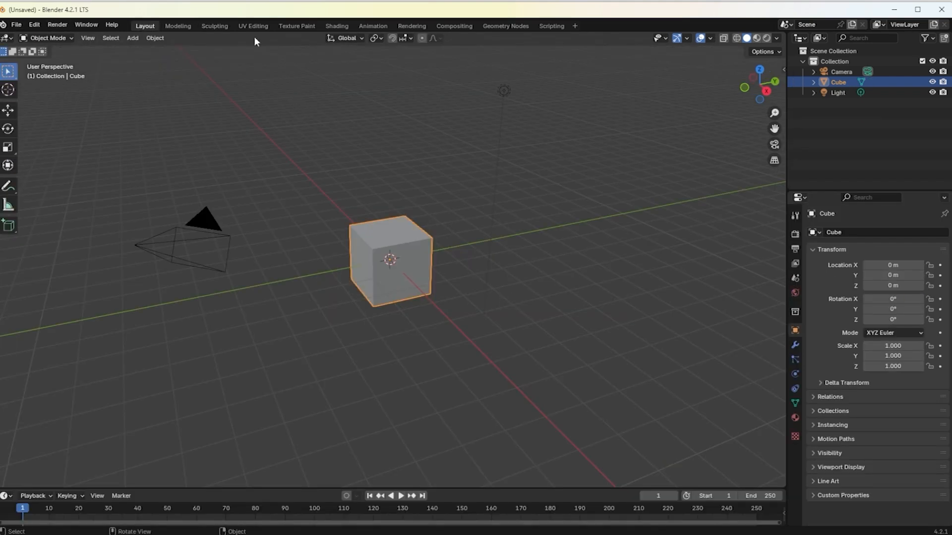
Open the UV Editing workspace and widen the UV editor, then check the list of UV maps.
{"action": "left_click", "coordinate": [214, 26]}
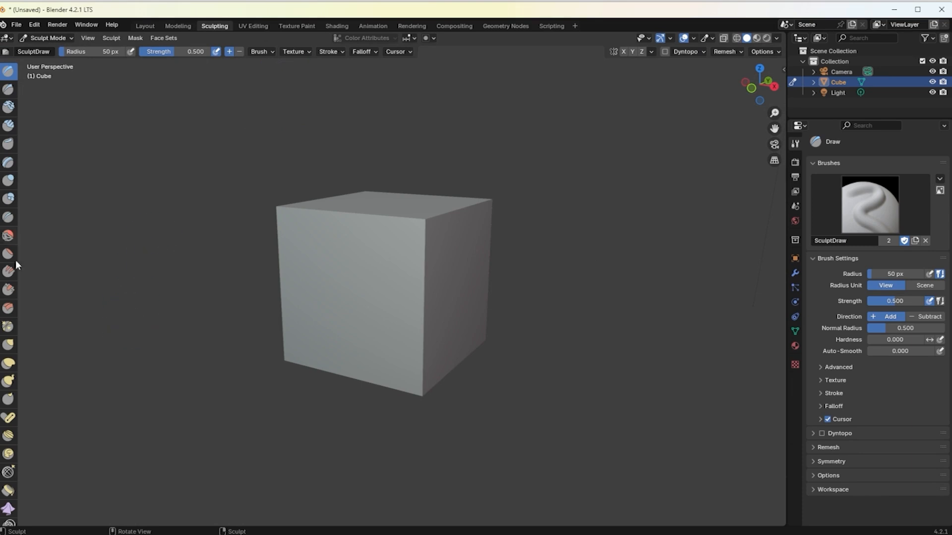
{"action": "left_click", "coordinate": [258, 27]}
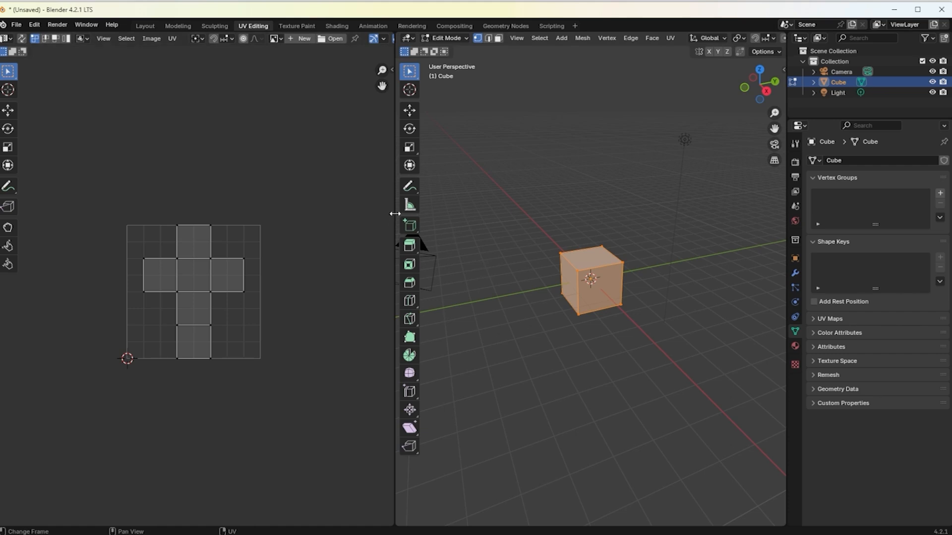
{"action": "left_click_drag", "start_coordinate": [395, 213], "coordinate": [488, 214]}
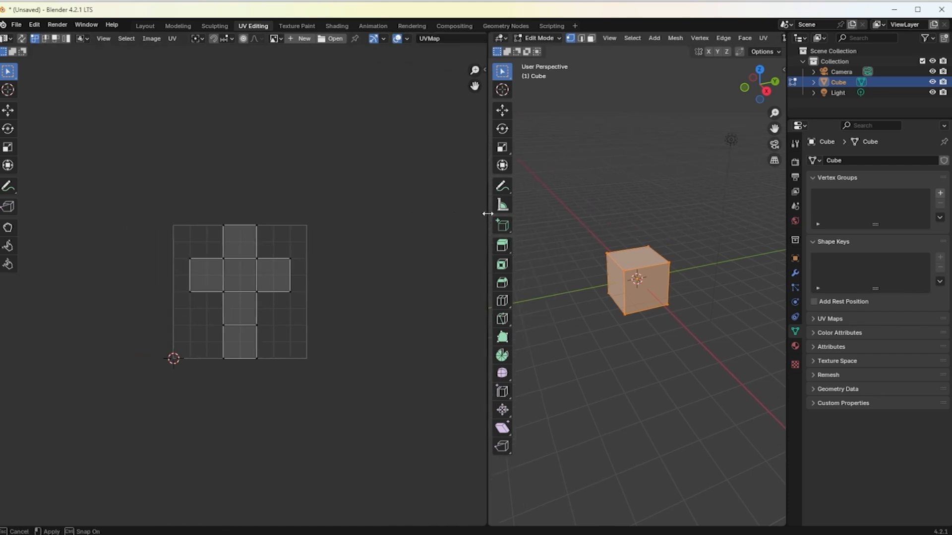
{"action": "left_click", "coordinate": [443, 42]}
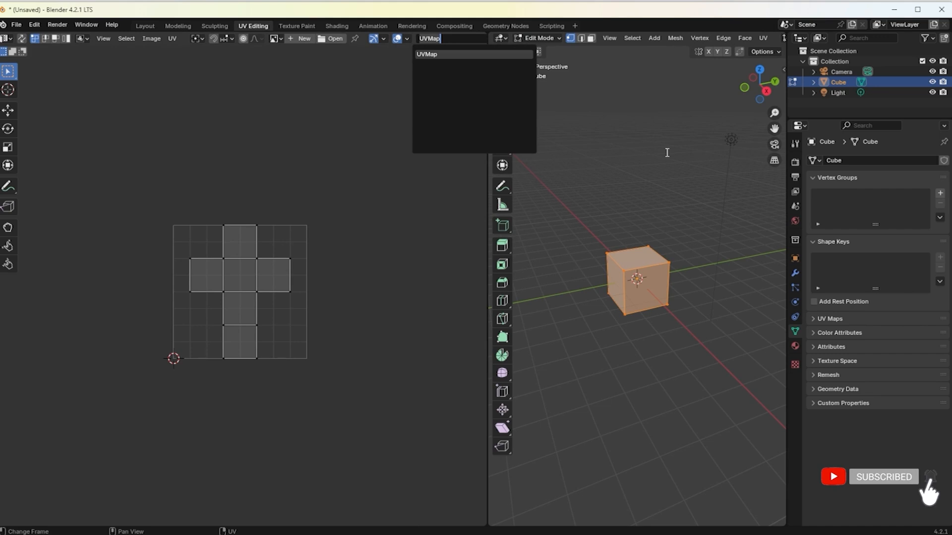
{"action": "left_click", "coordinate": [343, 230]}
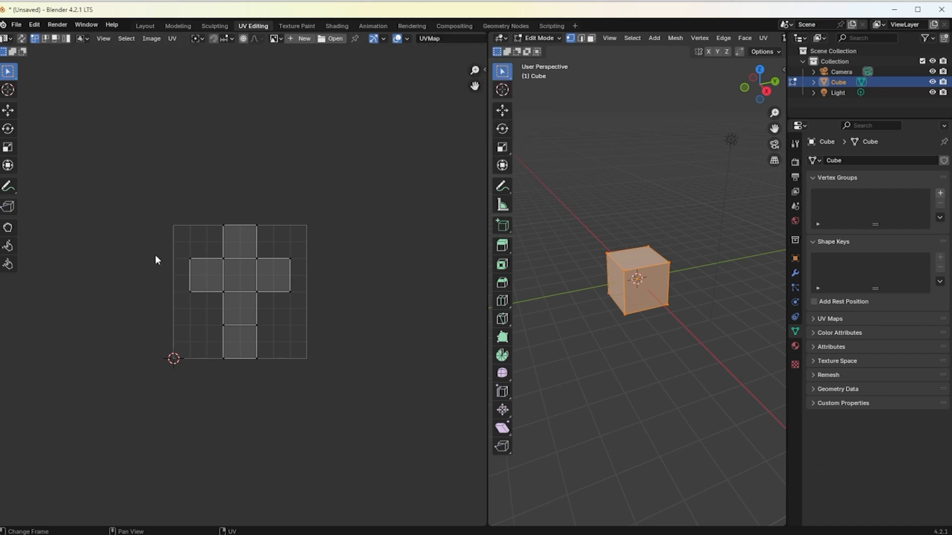
Try moving the upper-left vertex of the cube's UV layout sideways, and undo the move.
{"action": "left_click", "coordinate": [224, 229]}
{"action": "key", "text": "g"}
{"action": "left_click", "coordinate": [187, 228]}
{"action": "key", "text": "ctrl+z"}
Select the central face of the UV layout in face selection mode and narrow the UV editor.
{"action": "left_click", "coordinate": [44, 40]}
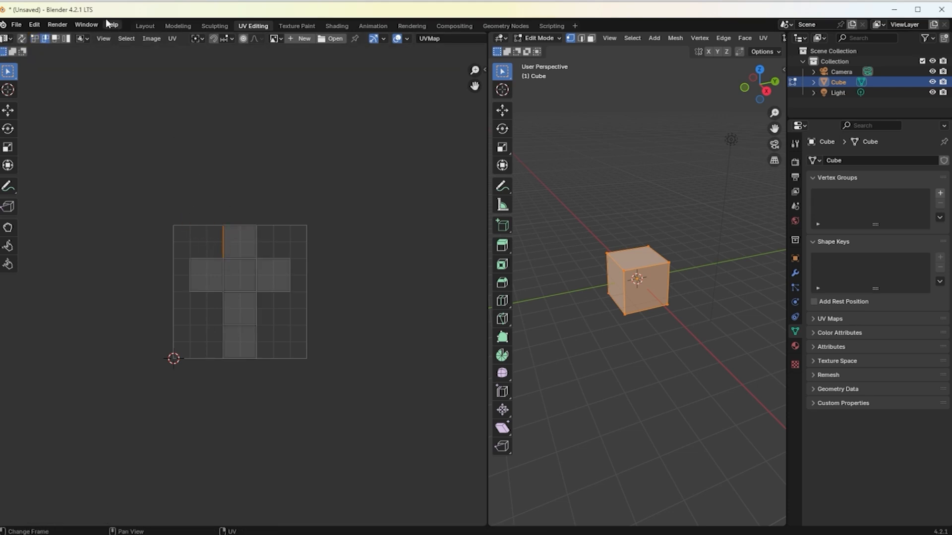
{"action": "left_click", "coordinate": [55, 39]}
{"action": "left_click", "coordinate": [243, 259]}
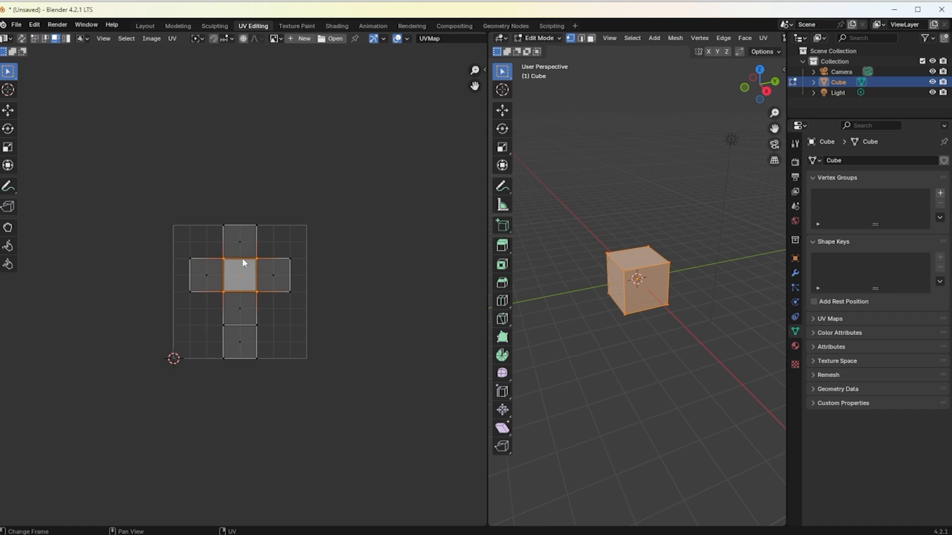
{"action": "left_click_drag", "start_coordinate": [485, 178], "coordinate": [291, 197]}
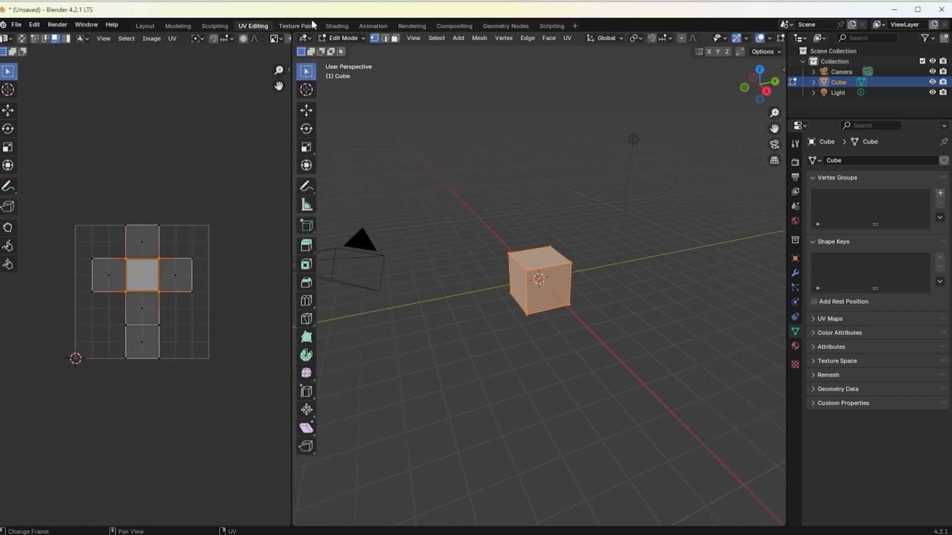
In the Texture Paint workspace, give the cube material's Base Color an Image Texture with a new blank 1024 × 1024 px image.
{"action": "left_click", "coordinate": [294, 26]}
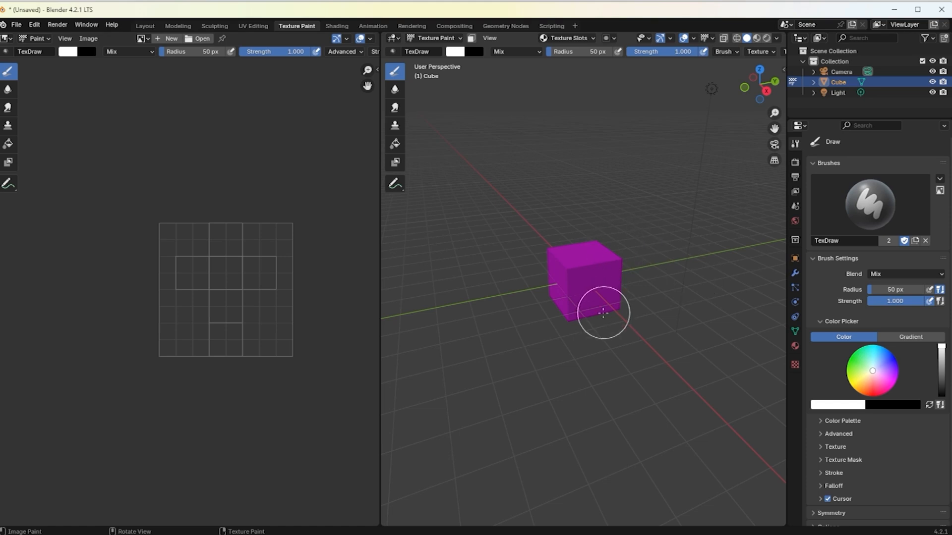
{"action": "left_click", "coordinate": [795, 346]}
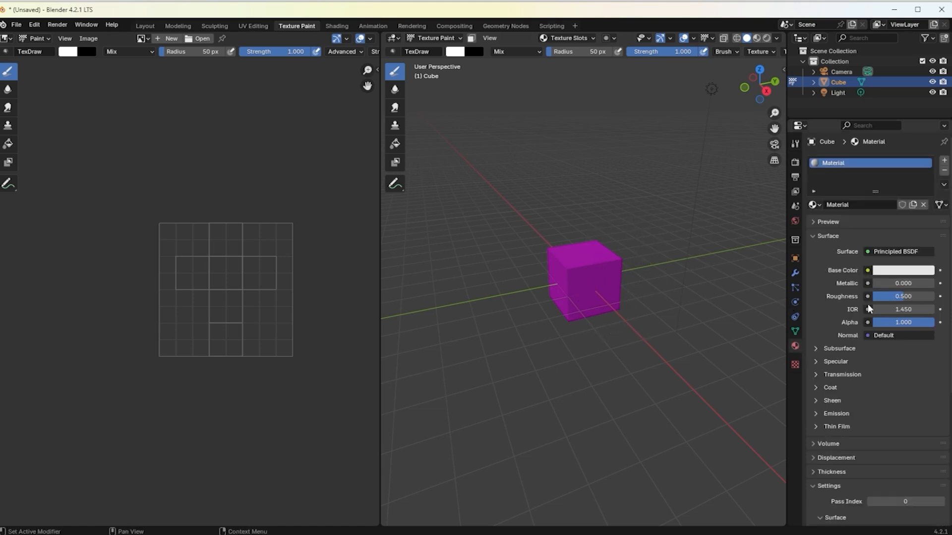
{"action": "left_click", "coordinate": [899, 278]}
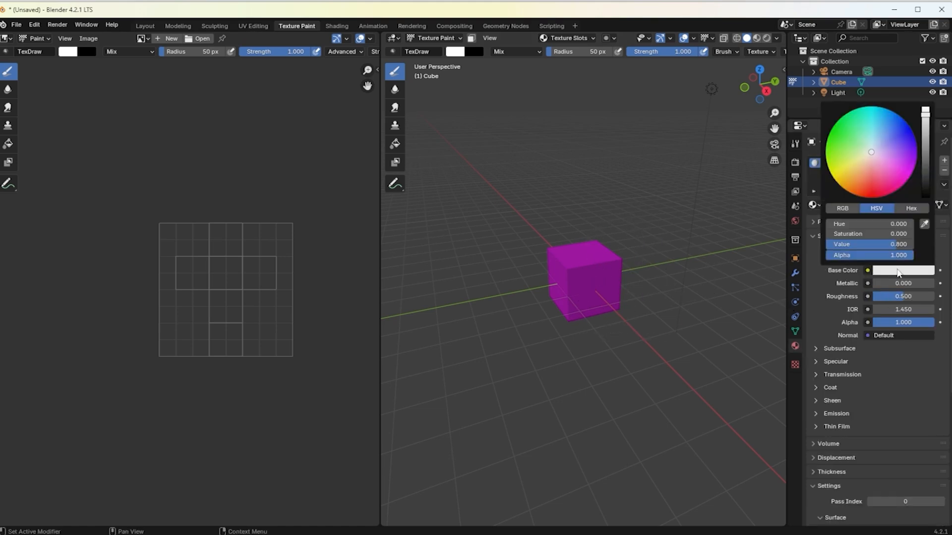
{"action": "left_click", "coordinate": [866, 271]}
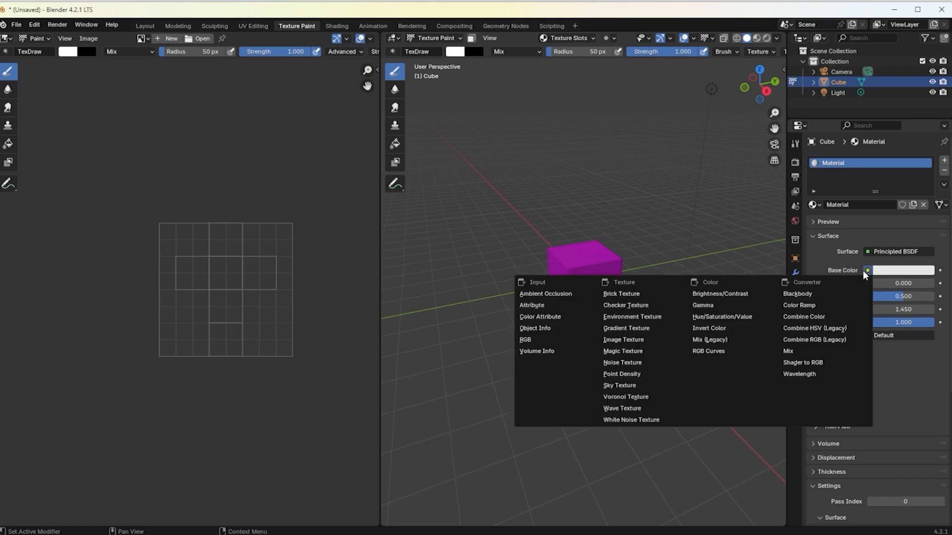
{"action": "left_click", "coordinate": [616, 340]}
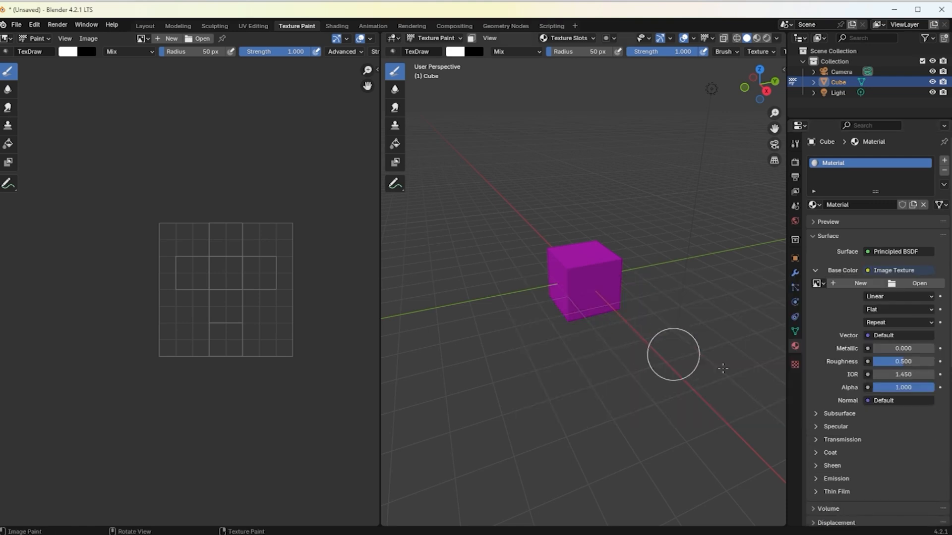
{"action": "left_click", "coordinate": [848, 282]}
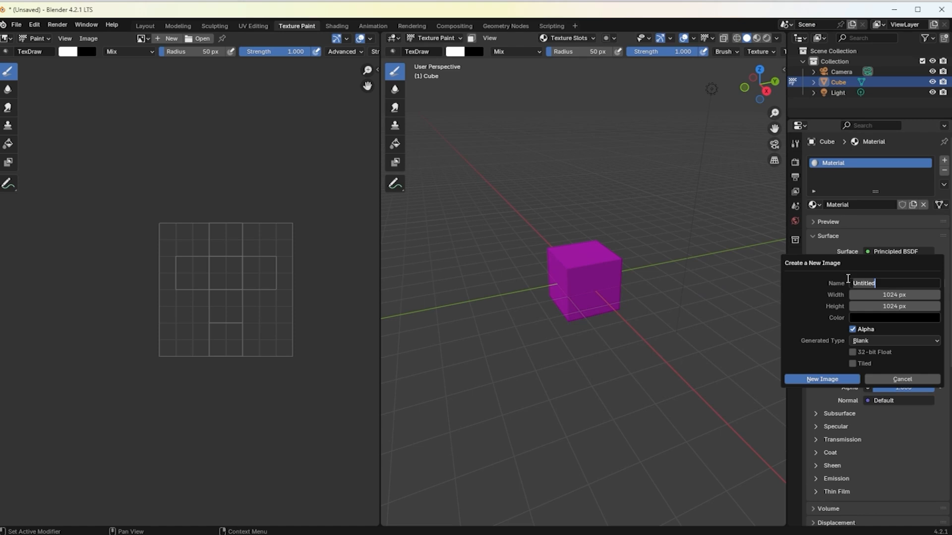
{"action": "left_click", "coordinate": [808, 379]}
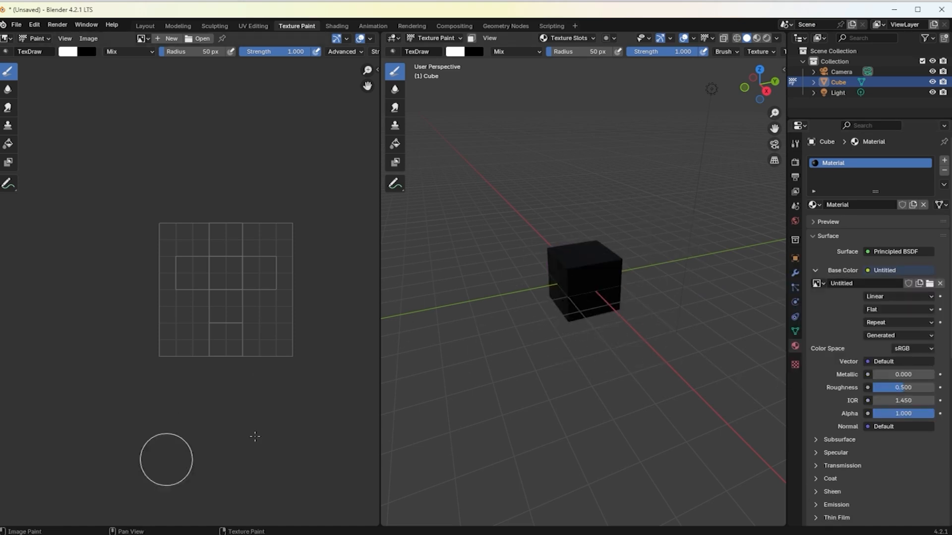
Set the brush colour to hue 0.123, saturation 0.522, value 0.801 and paint a stroke over the cube's front vertical edge.
{"action": "left_click", "coordinate": [456, 53]}
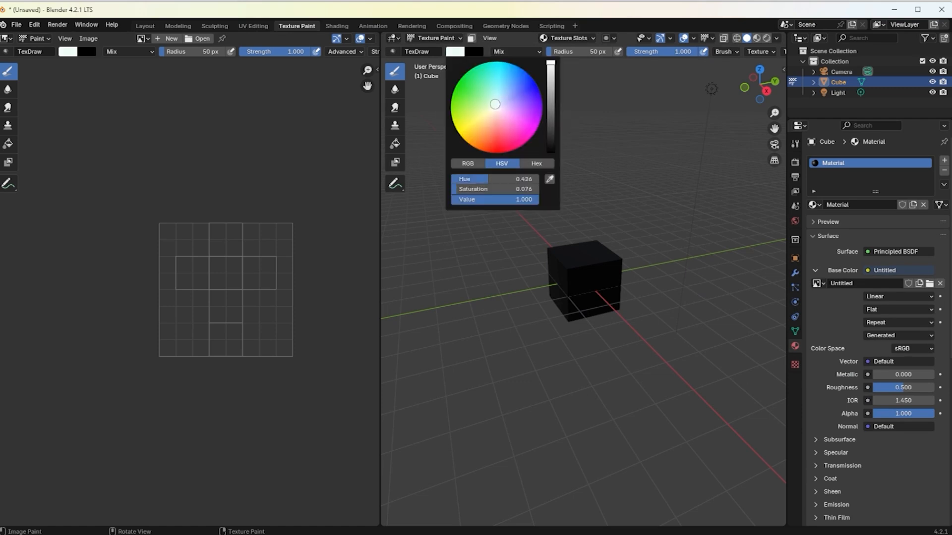
{"action": "left_click", "coordinate": [480, 125]}
{"action": "left_click_drag", "start_coordinate": [550, 63], "coordinate": [550, 81]}
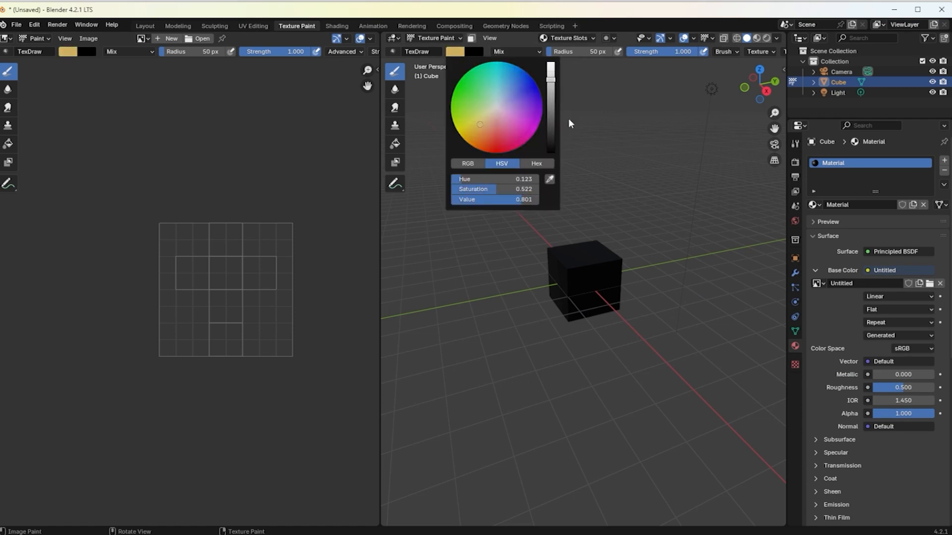
{"action": "mouse_move", "coordinate": [589, 279]}
{"action": "left_mouse_down"}
{"action": "mouse_move", "coordinate": [573, 281]}
{"action": "mouse_move", "coordinate": [570, 300]}
{"action": "left_mouse_up"}
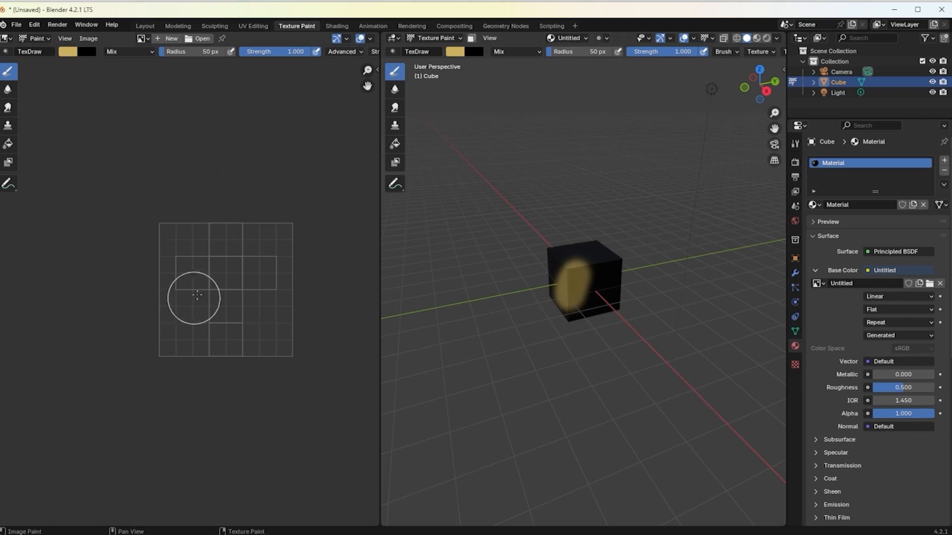
Show the Untitled image in the image editor beside the 3D view.
{"action": "left_click", "coordinate": [144, 38]}
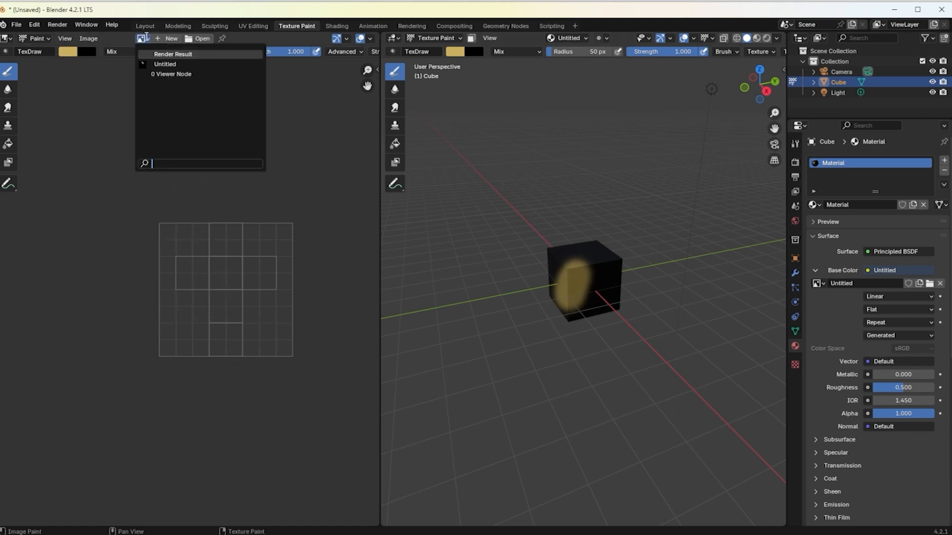
{"action": "left_click", "coordinate": [164, 65]}
{"action": "scroll", "coordinate": [240, 206], "scroll_direction": "down", "scroll_amount": 6}
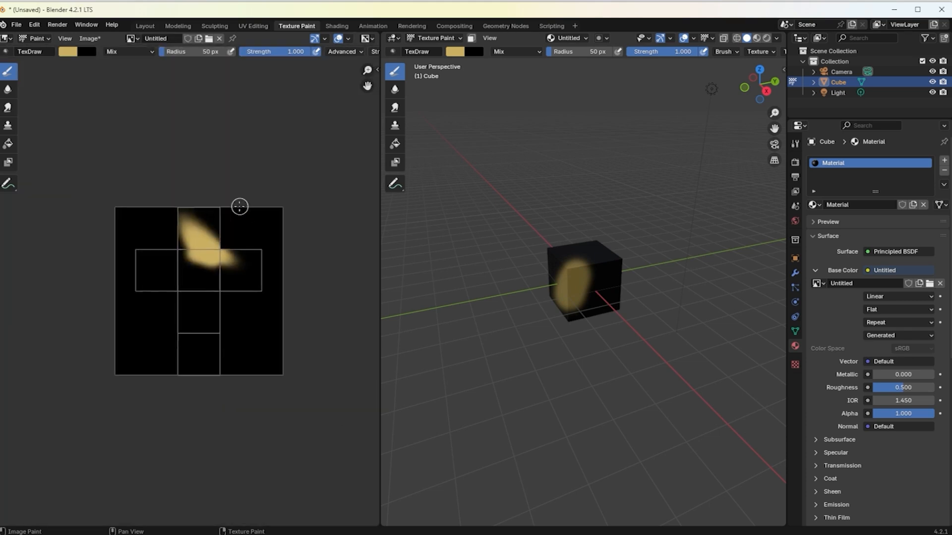
Paint yellow strokes over the cube's front faces and on the left arm of the UV layout in the texture image.
{"action": "mouse_move", "coordinate": [588, 301]}
{"action": "left_mouse_down"}
{"action": "mouse_move", "coordinate": [612, 276]}
{"action": "mouse_move", "coordinate": [574, 259]}
{"action": "mouse_move", "coordinate": [545, 278]}
{"action": "left_mouse_up"}
{"action": "mouse_move", "coordinate": [175, 276]}
{"action": "left_mouse_down"}
{"action": "mouse_move", "coordinate": [134, 278]}
{"action": "mouse_move", "coordinate": [178, 267]}
{"action": "left_mouse_up"}
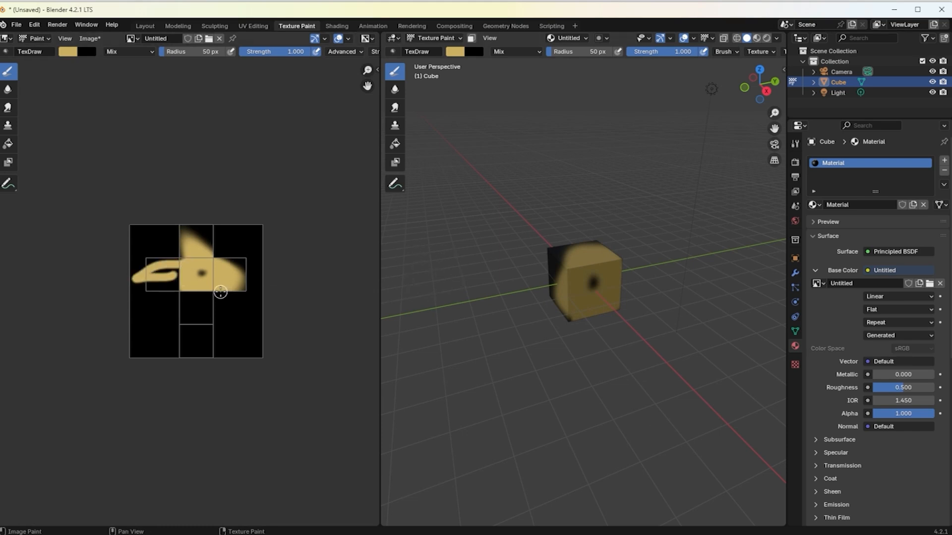
Enlarge the brush radius to 228 px and paint a broad vertical stroke down the central column of the texture image.
{"action": "key", "text": "bracketright"}
{"action": "key", "text": "bracketright"}
{"action": "key", "text": "bracketright"}
{"action": "key", "text": "bracketright"}
{"action": "key", "text": "bracketright"}
{"action": "key", "text": "bracketright"}
{"action": "key", "text": "bracketright"}
{"action": "key", "text": "bracketright"}
{"action": "key", "text": "bracketright"}
{"action": "key", "text": "bracketright"}
{"action": "key", "text": "bracketright"}
{"action": "key", "text": "bracketright"}
{"action": "key", "text": "bracketright"}
{"action": "key", "text": "bracketright"}
{"action": "key", "text": "bracketright"}
{"action": "left_click_drag", "start_coordinate": [202, 224], "coordinate": [210, 381]}
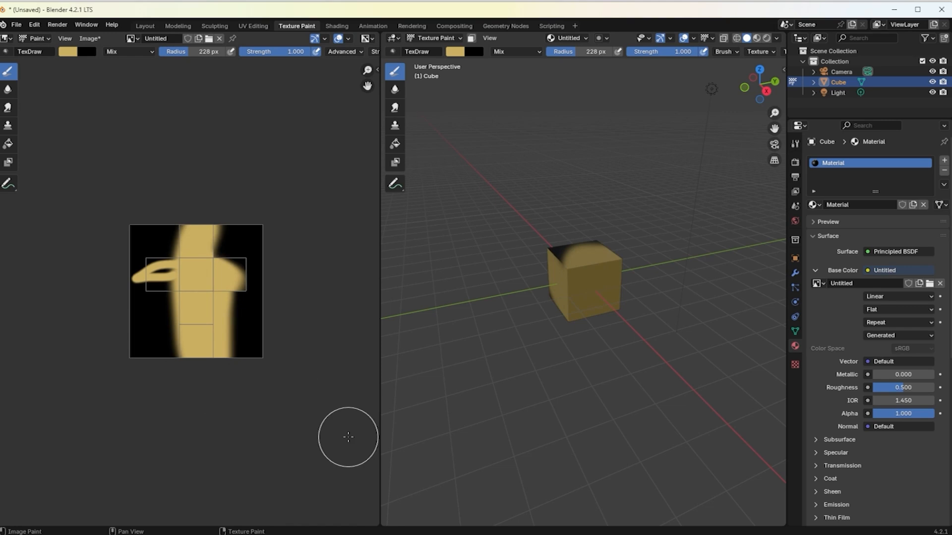
Undo the latest yellow strokes, back to the first stroke on the cube's vertical edge.
{"action": "key", "text": "ctrl+z"}
{"action": "key", "text": "ctrl+z"}
{"action": "key", "text": "ctrl+z"}
{"action": "key", "text": "ctrl+z"}
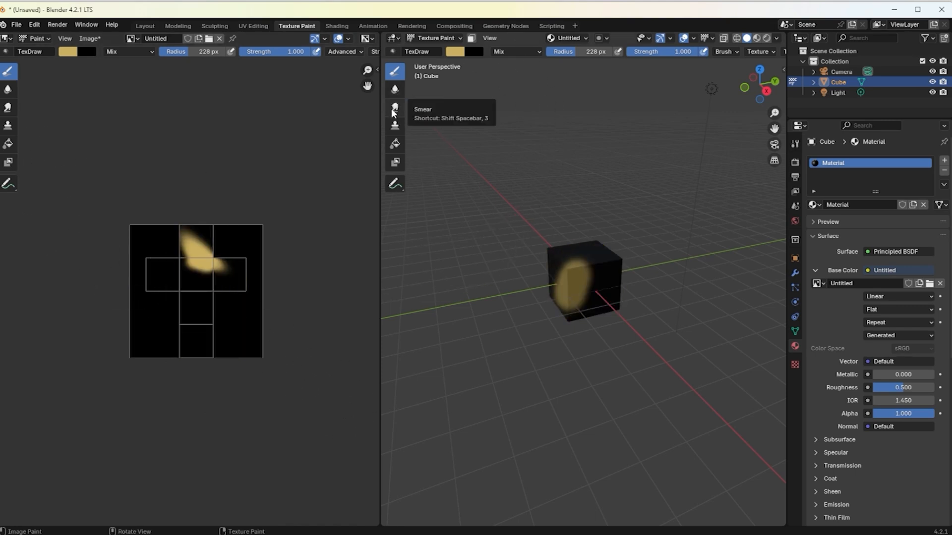
Fill the black area of the texture with white using the Fill tool, and undo both the fill and the first brush stroke.
{"action": "left_click", "coordinate": [394, 148]}
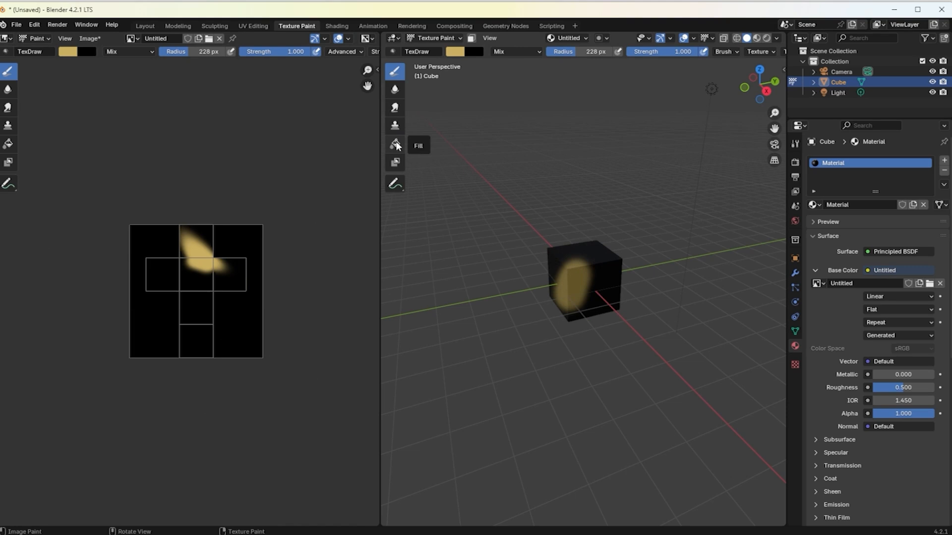
{"action": "left_click", "coordinate": [206, 308]}
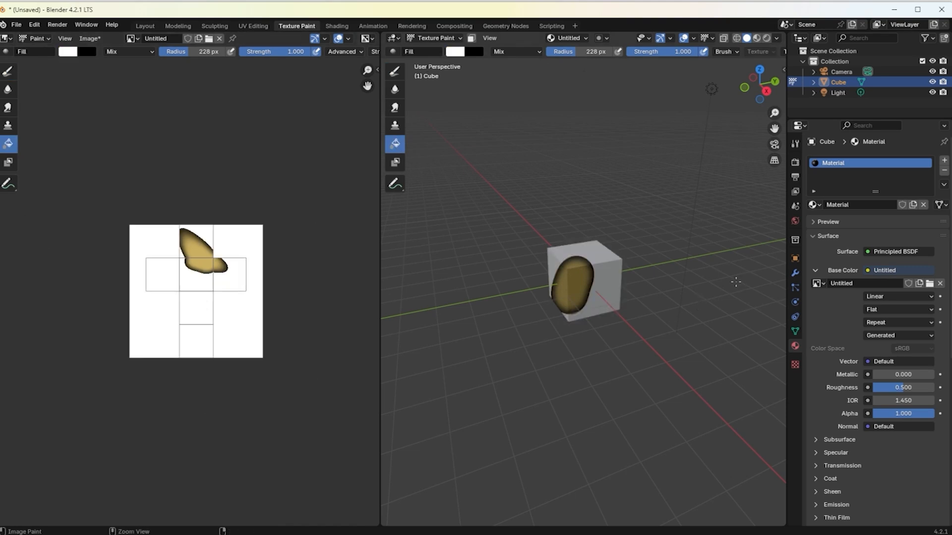
{"action": "key", "text": "ctrl+z"}
{"action": "key", "text": "ctrl+z"}
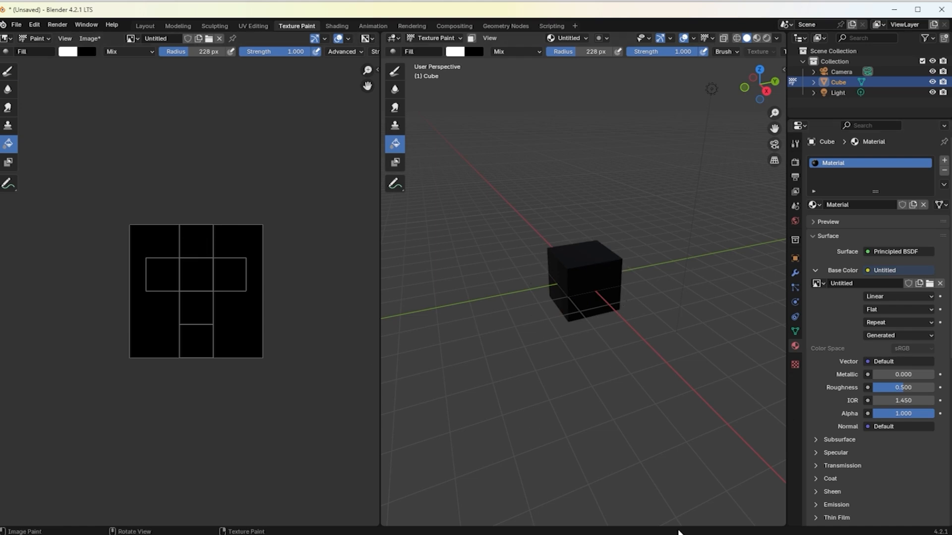
Open the Shading workspace and switch to File Explorer to look at the stone texture thumbnails in the Downloads folder.
{"action": "left_click", "coordinate": [342, 25]}
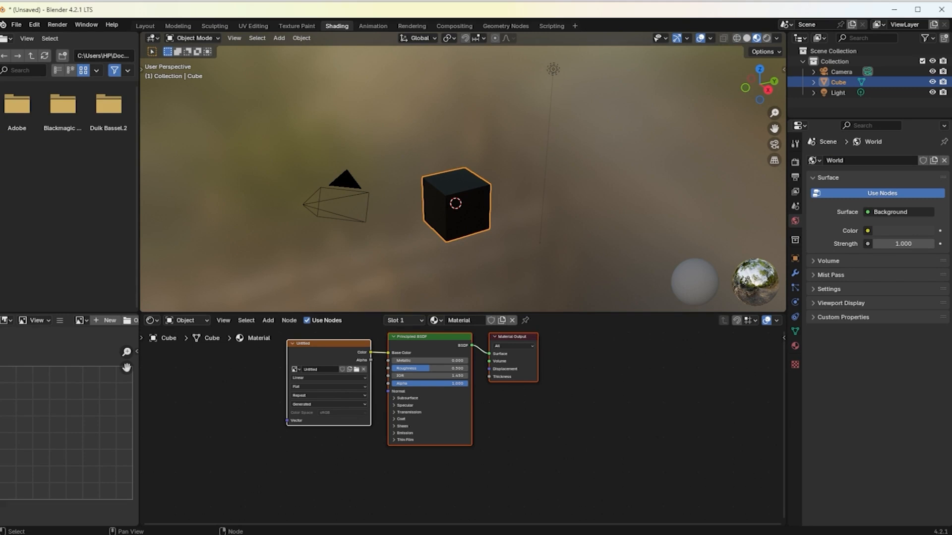
{"action": "mouse_move", "coordinate": [508, 534]}
{"action": "left_click", "coordinate": [513, 513]}
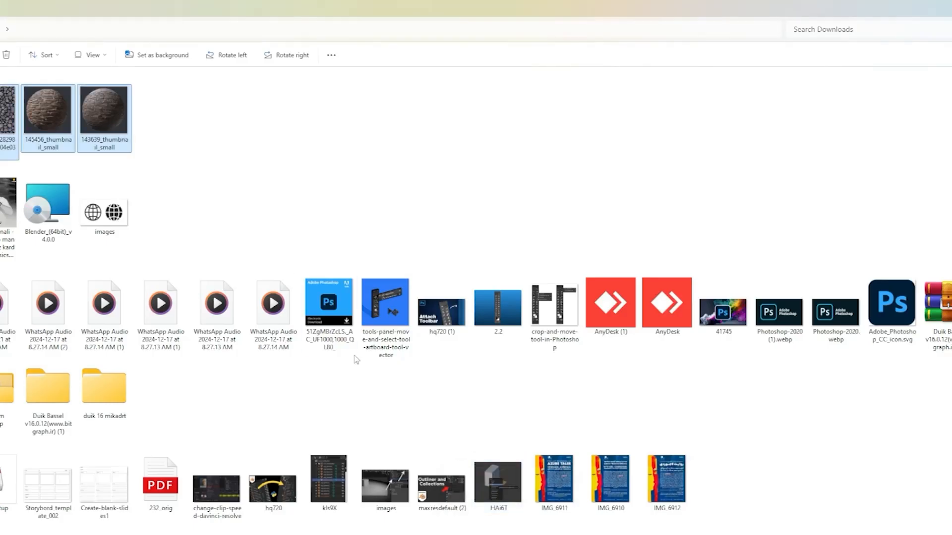
{"action": "left_click_drag", "start_coordinate": [216, 133], "coordinate": [76, 123]}
{"action": "left_click", "coordinate": [72, 123]}
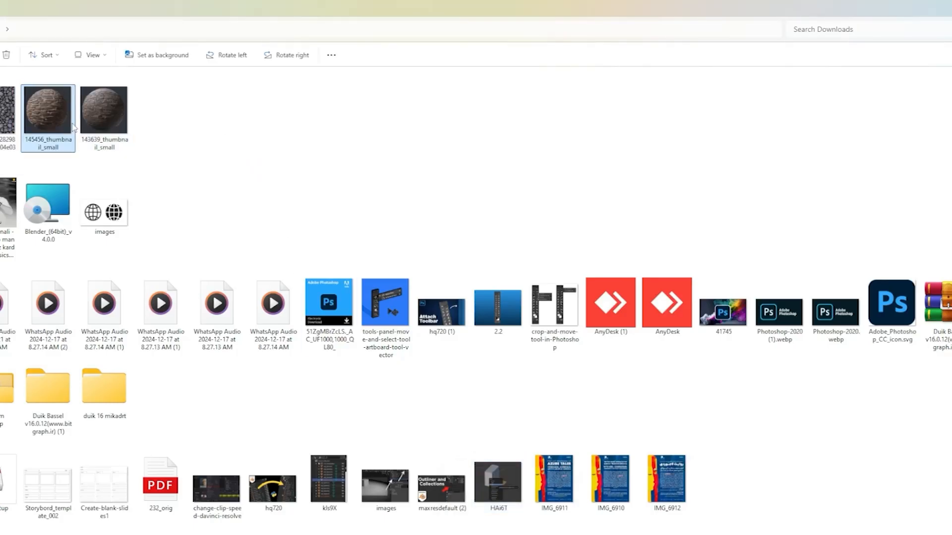
{"action": "left_click_drag", "start_coordinate": [182, 119], "coordinate": [1, 110]}
Back in Blender, browse the file browser to the Downloads folder and bring its stone texture images into view.
{"action": "left_click_drag", "start_coordinate": [30, 149], "coordinate": [51, 232]}
{"action": "scroll", "coordinate": [109, 220], "scroll_direction": "down", "scroll_amount": 12}
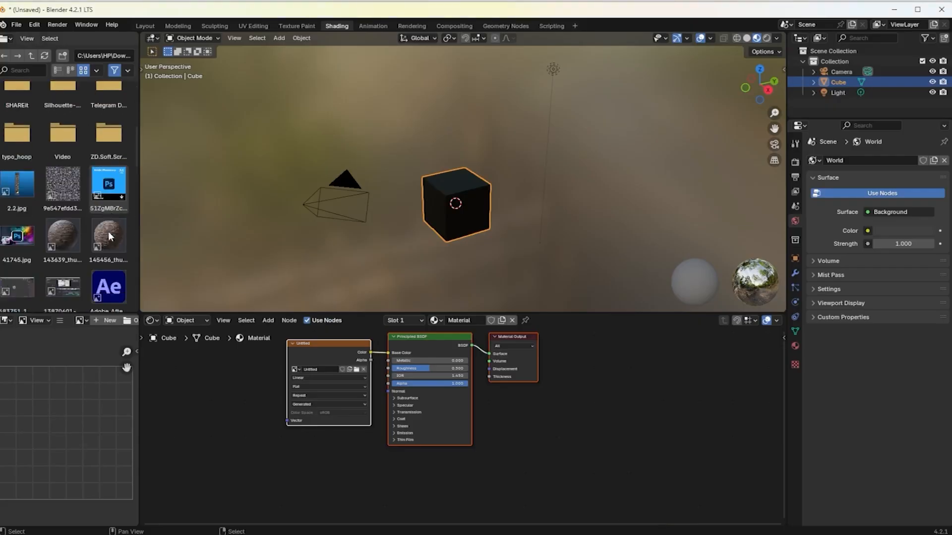
{"action": "scroll", "coordinate": [127, 243], "scroll_direction": "down", "scroll_amount": 3}
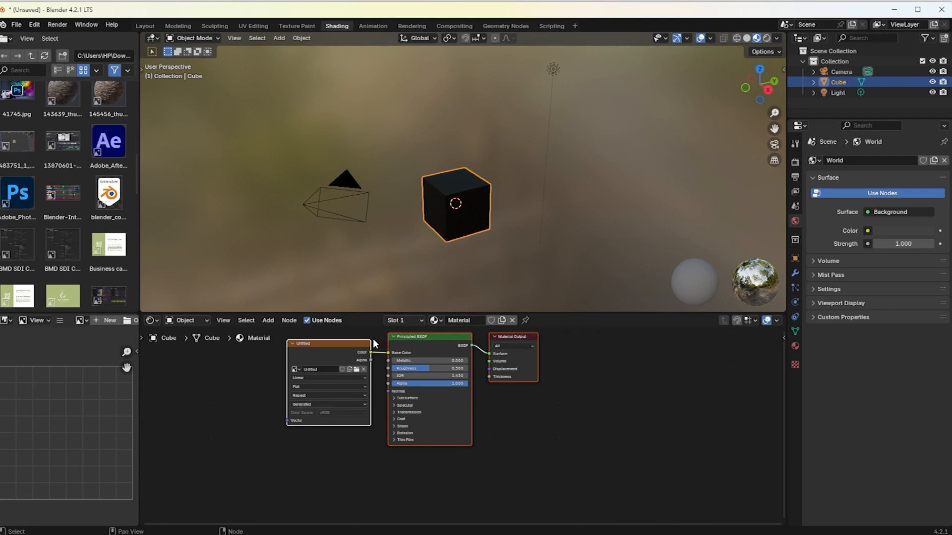
Replace the Untitled image texture node with the 143639_thumbnail_small image and connect its Color output to the Principled BSDF's Base Color.
{"action": "left_click", "coordinate": [319, 352]}
{"action": "key", "text": "x"}
{"action": "left_click_drag", "start_coordinate": [69, 111], "coordinate": [278, 397]}
{"action": "left_click_drag", "start_coordinate": [344, 408], "coordinate": [381, 352]}
{"action": "scroll", "coordinate": [449, 229], "scroll_direction": "up", "scroll_amount": 4}
{"action": "scroll", "coordinate": [475, 242], "scroll_direction": "down", "scroll_amount": 4}
{"action": "middle_click_drag", "start_coordinate": [465, 268], "coordinate": [449, 255]}
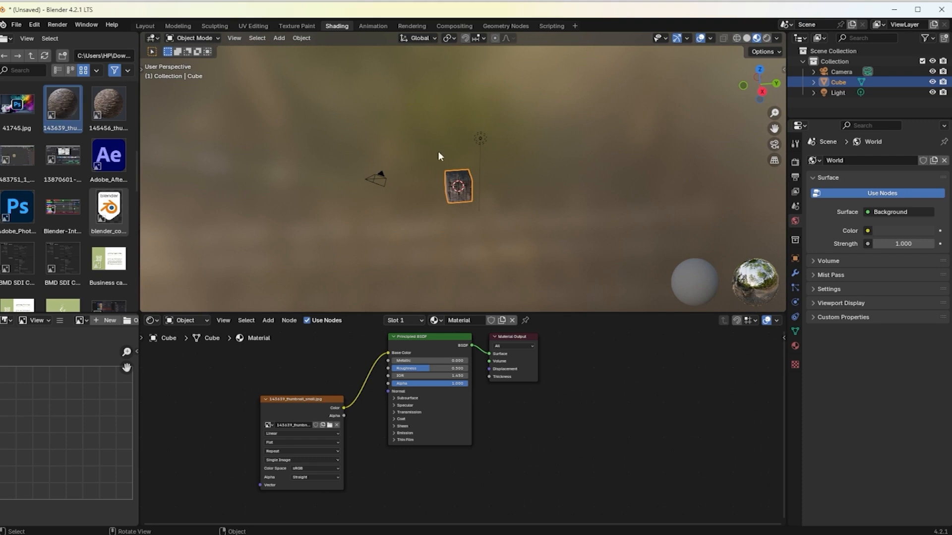
{"action": "scroll", "coordinate": [449, 201], "scroll_direction": "up", "scroll_amount": 5}
{"action": "mouse_move", "coordinate": [451, 203]}
{"action": "middle_mouse_down"}
{"action": "mouse_move", "coordinate": [566, 182]}
{"action": "mouse_move", "coordinate": [394, 185]}
{"action": "mouse_move", "coordinate": [496, 139]}
{"action": "middle_mouse_up"}
Switch the 3D viewport to rendered shading and inspect the textured cube.
{"action": "left_click", "coordinate": [767, 38]}
{"action": "scroll", "coordinate": [626, 146], "scroll_direction": "down", "scroll_amount": 8}
{"action": "middle_click_drag", "start_coordinate": [471, 192], "coordinate": [537, 198]}
{"action": "scroll", "coordinate": [481, 191], "scroll_direction": "up", "scroll_amount": 5}
{"action": "scroll", "coordinate": [477, 194], "scroll_direction": "down", "scroll_amount": 3}
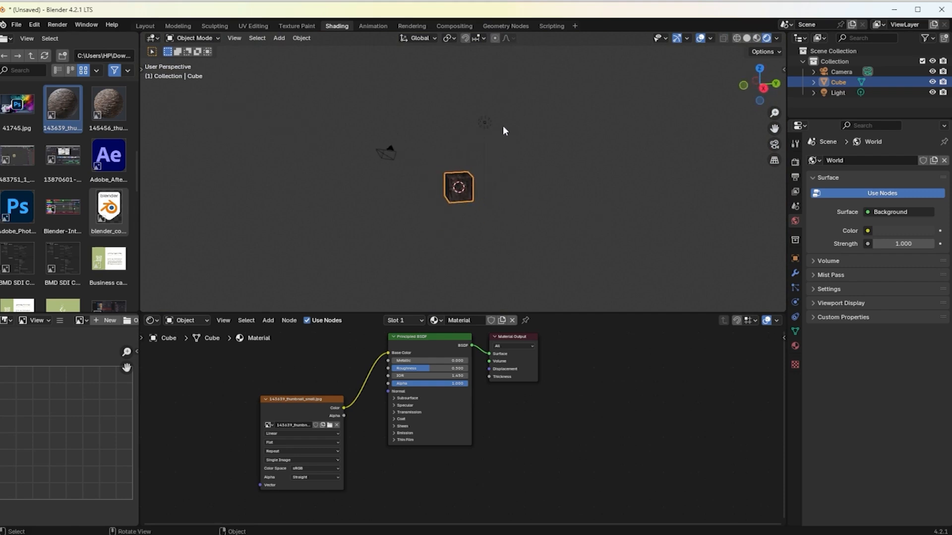
Hide the Light to inspect the rendered cube without it, and show it again.
{"action": "left_click", "coordinate": [932, 93]}
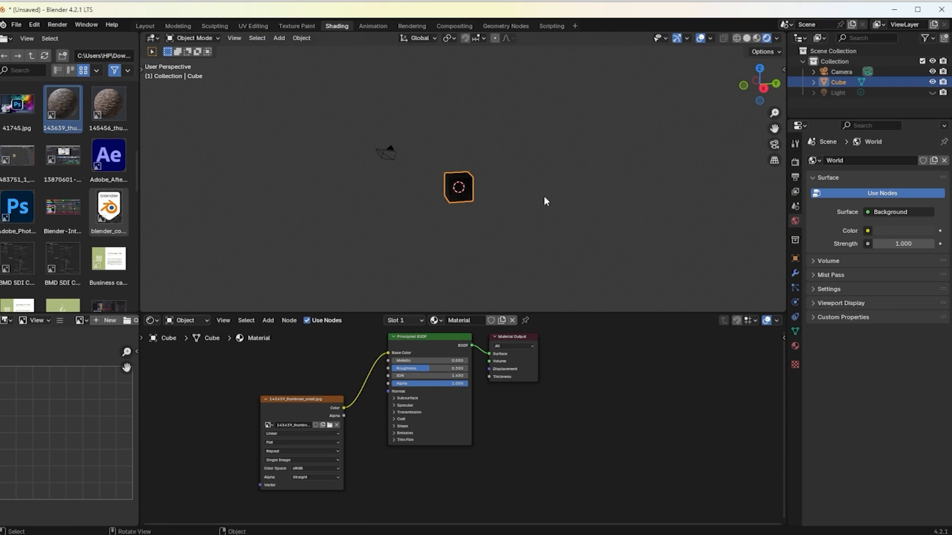
{"action": "scroll", "coordinate": [447, 208], "scroll_direction": "up", "scroll_amount": 7}
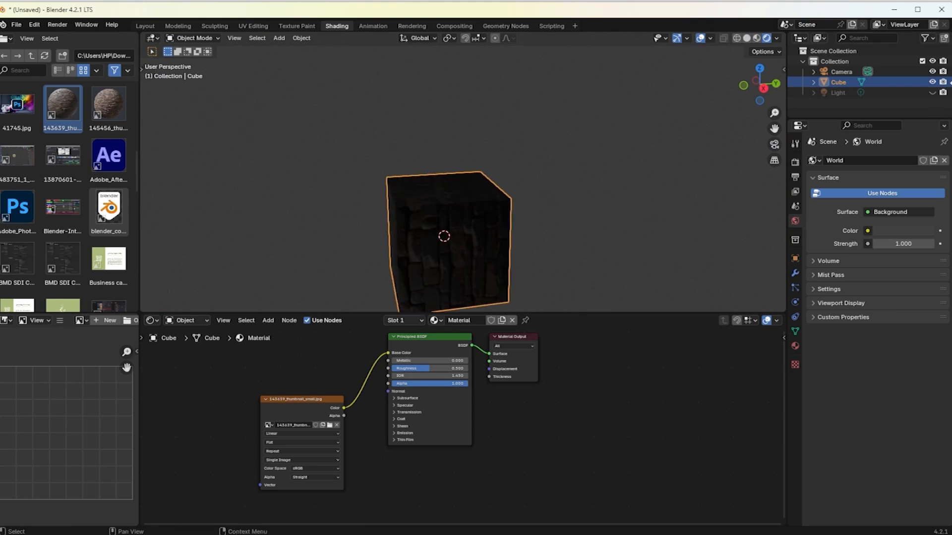
{"action": "left_click", "coordinate": [932, 92]}
{"action": "scroll", "coordinate": [544, 203], "scroll_direction": "down", "scroll_amount": 3}
{"action": "scroll", "coordinate": [543, 203], "scroll_direction": "down", "scroll_amount": 4}
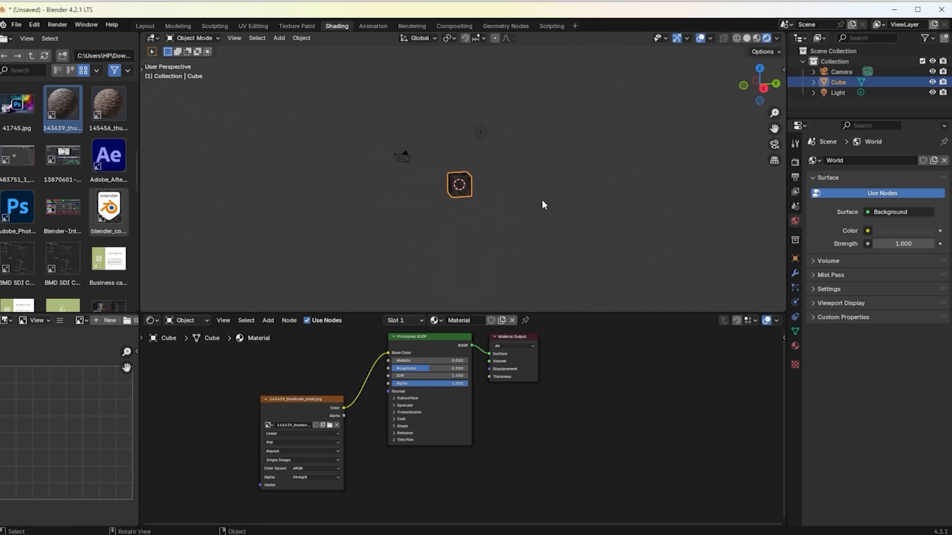
Open the Animation workspace and enlarge the timeline and Dope Sheet areas below the 3D view.
{"action": "left_click", "coordinate": [373, 26]}
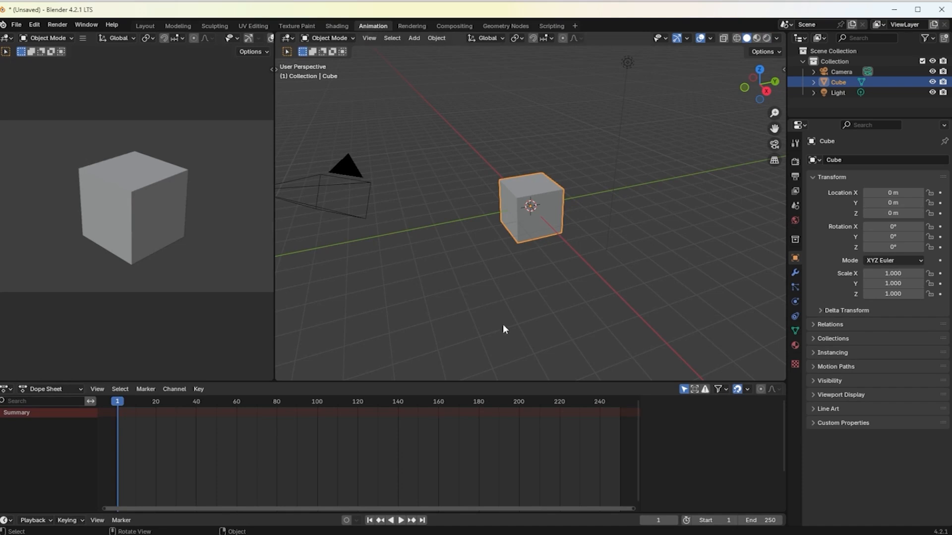
{"action": "left_click_drag", "start_coordinate": [253, 515], "coordinate": [256, 479]}
{"action": "left_click_drag", "start_coordinate": [322, 381], "coordinate": [326, 365]}
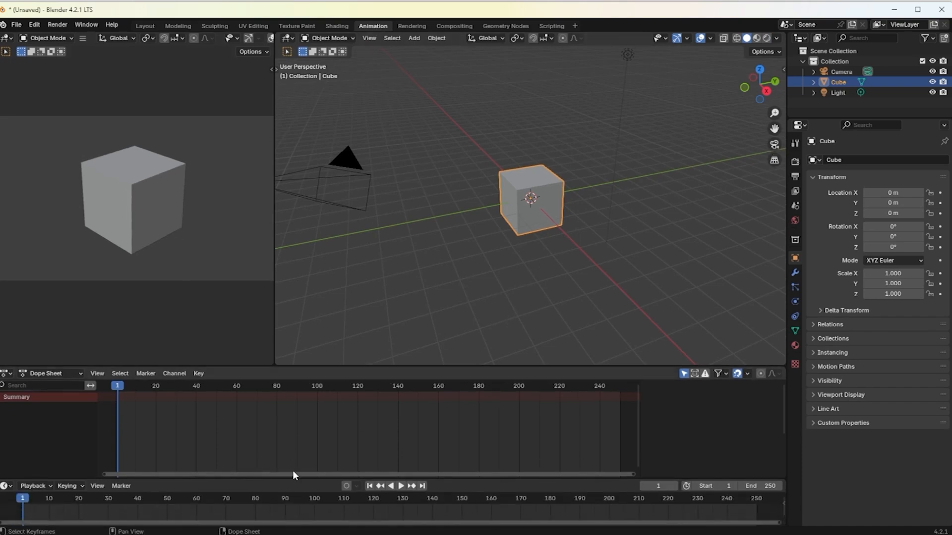
{"action": "left_click_drag", "start_coordinate": [289, 477], "coordinate": [295, 455]}
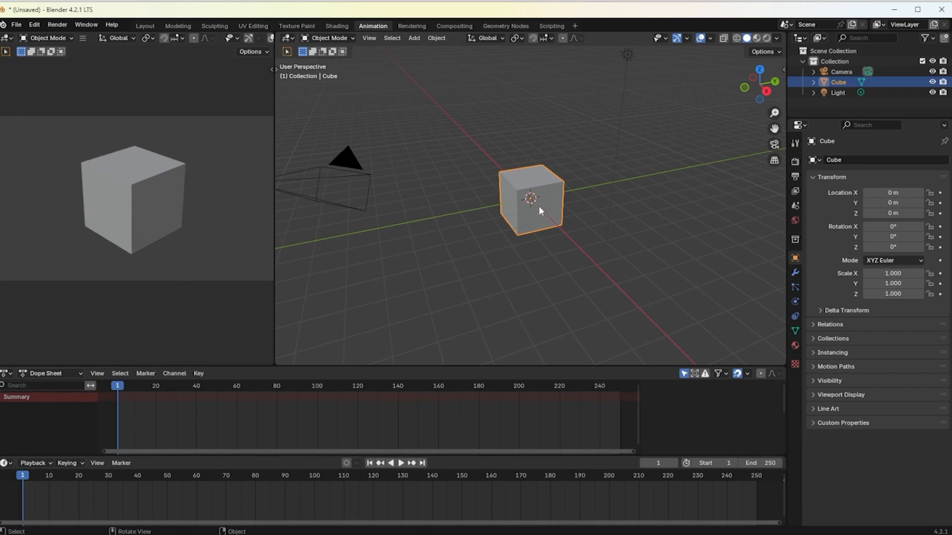
Scale the cube down uniformly to about 0.42.
{"action": "key", "text": "s"}
{"action": "left_click", "coordinate": [509, 336]}
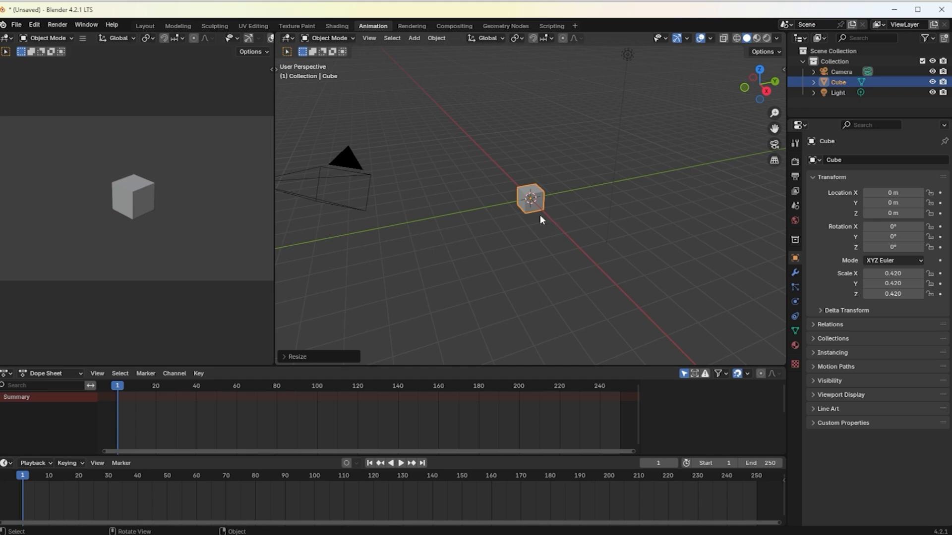
{"action": "key", "text": "g"}
{"action": "left_click", "coordinate": [406, 280]}
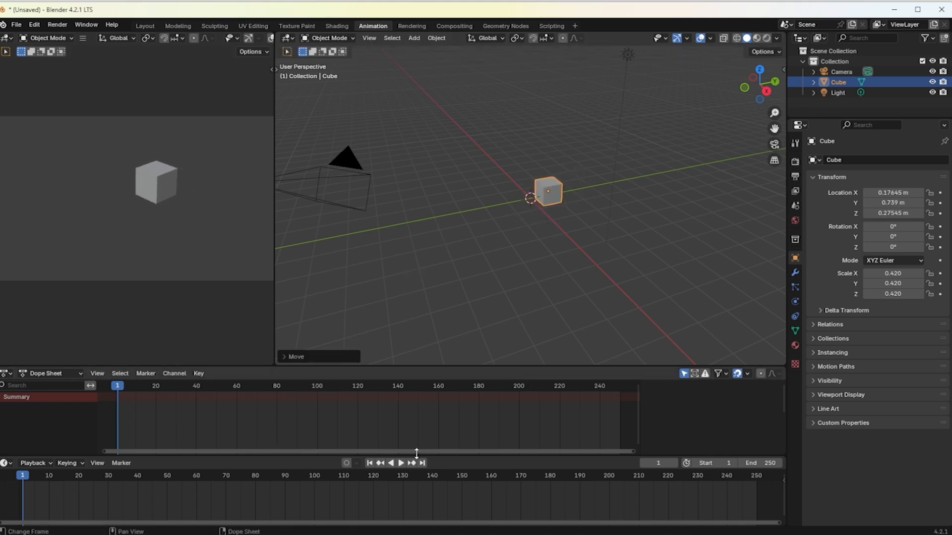
{"action": "key", "text": "ctrl+z"}
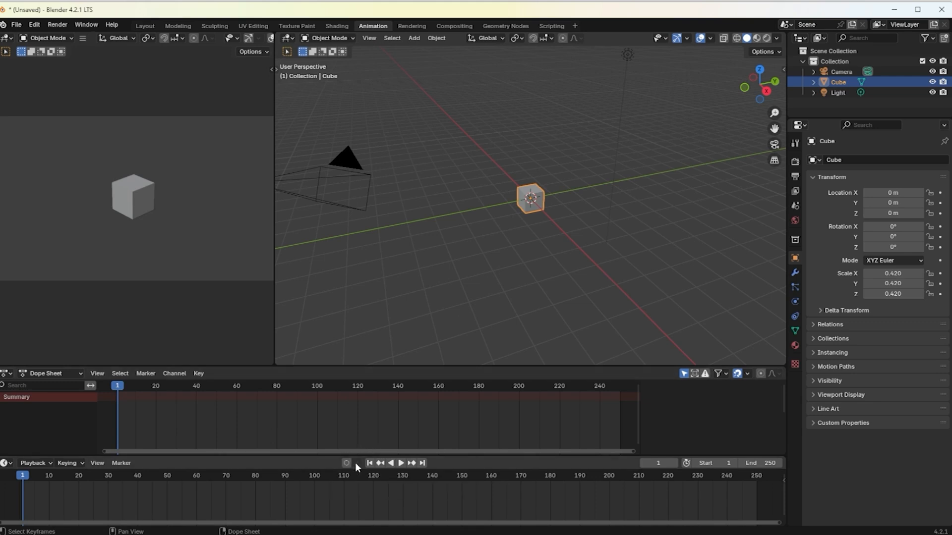
Turn on auto keying and move the cube slightly to record a location keyframe at frame 1.
{"action": "key", "text": "g"}
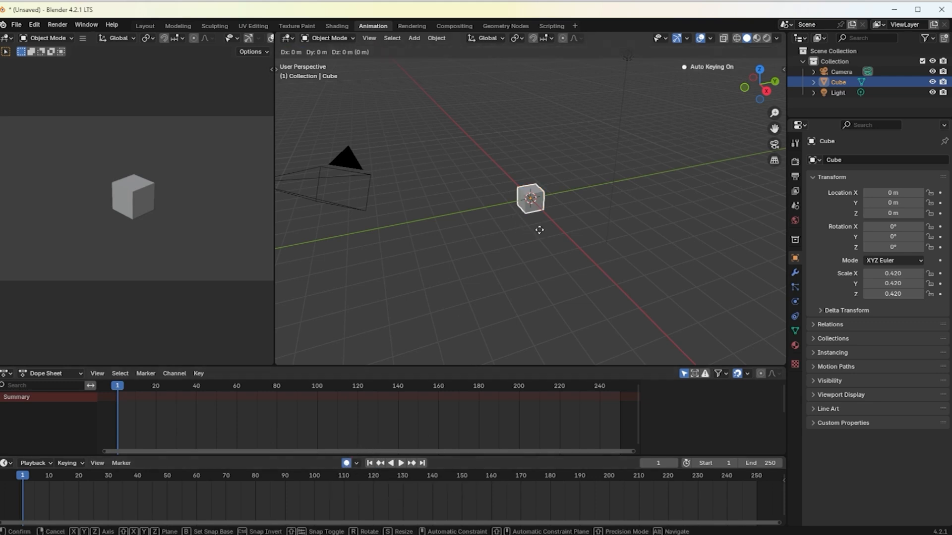
{"action": "left_click", "coordinate": [543, 233]}
At frame 85, move the cube to about X -0.84, Y -3.09, Z -0.96 m to key it, and scrub back to frame 27.
{"action": "left_click_drag", "start_coordinate": [126, 389], "coordinate": [289, 370]}
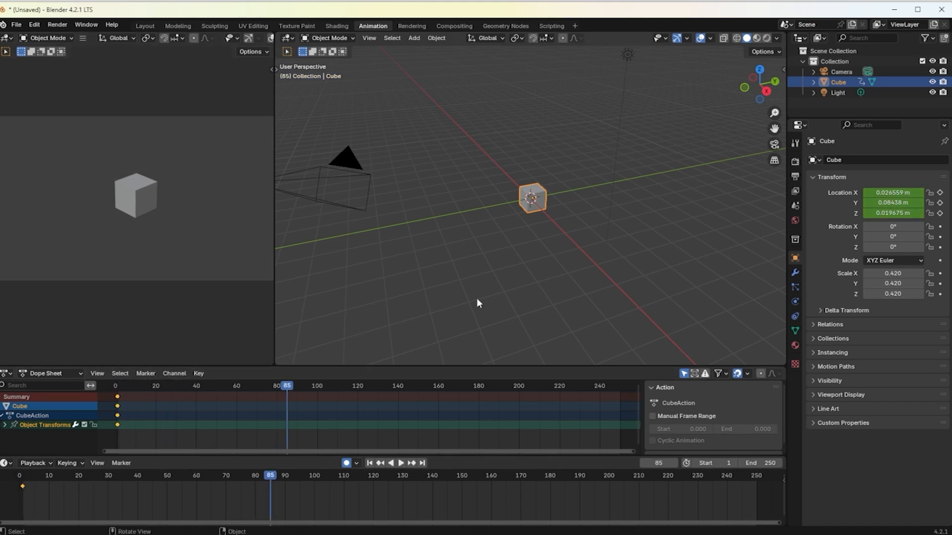
{"action": "key", "text": "g"}
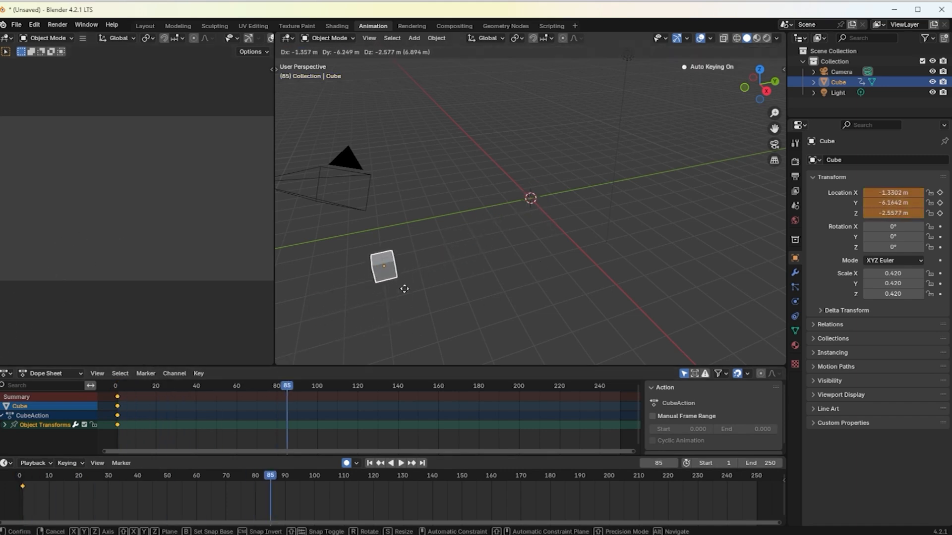
{"action": "left_click", "coordinate": [458, 260]}
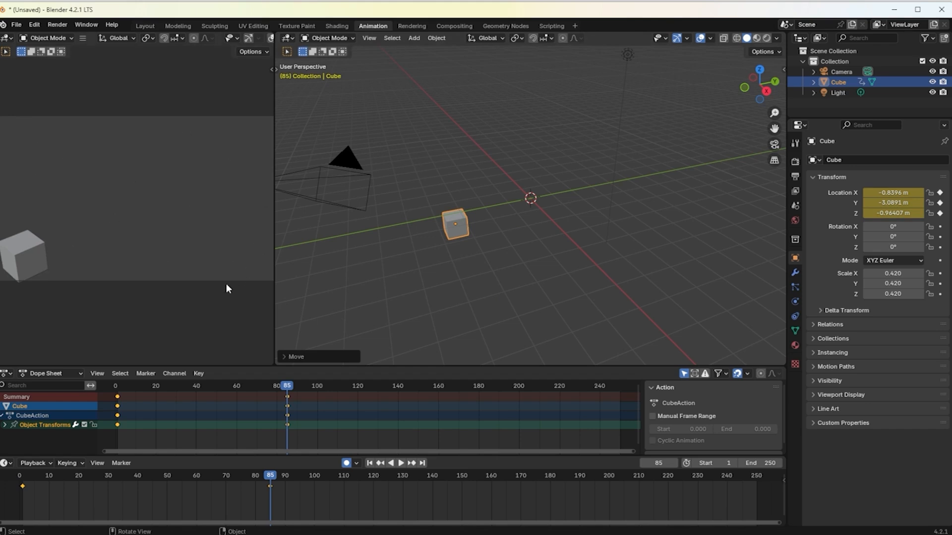
{"action": "left_click_drag", "start_coordinate": [284, 386], "coordinate": [170, 375]}
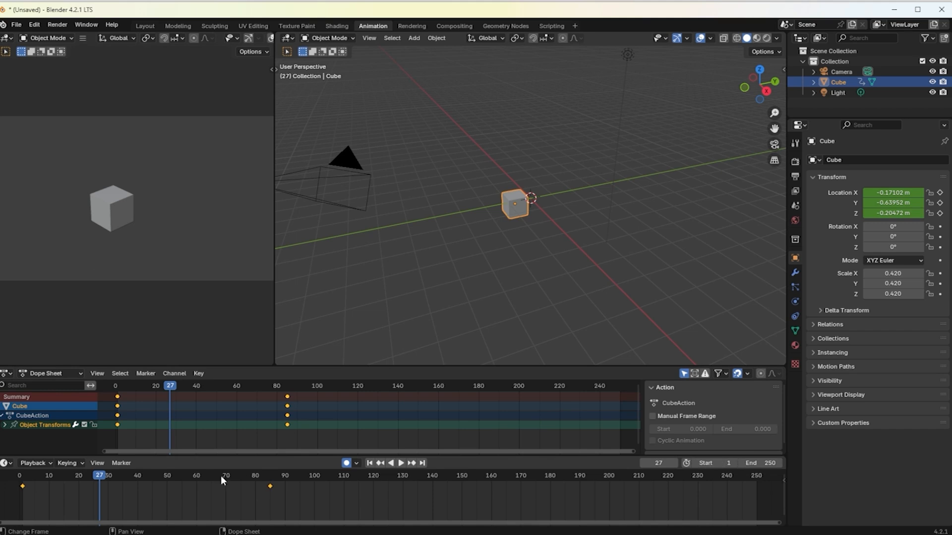
Move the cube's second keyframe to frame 50 and set the animation's end frame to 50.
{"action": "left_click_drag", "start_coordinate": [270, 487], "coordinate": [167, 487]}
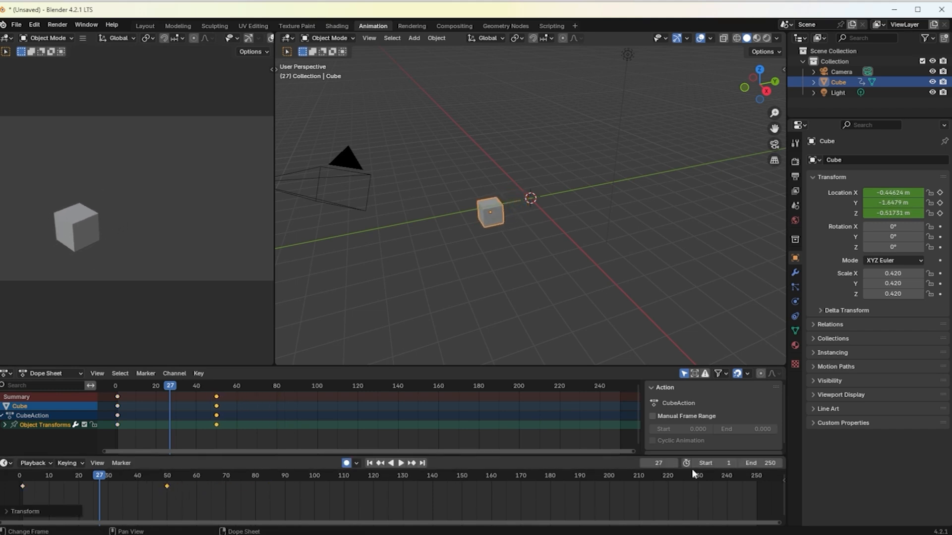
{"action": "left_click", "coordinate": [761, 464]}
{"action": "type", "text": "50"}
{"action": "key", "text": "Return"}
Play the cube's movement animation from near the start, pausing and resuming playback to check it.
{"action": "key", "text": "space"}
{"action": "mouse_move", "coordinate": [33, 478]}
{"action": "left_mouse_down"}
{"action": "mouse_move", "coordinate": [135, 477]}
{"action": "mouse_move", "coordinate": [26, 479]}
{"action": "left_mouse_up"}
{"action": "key", "text": "space"}
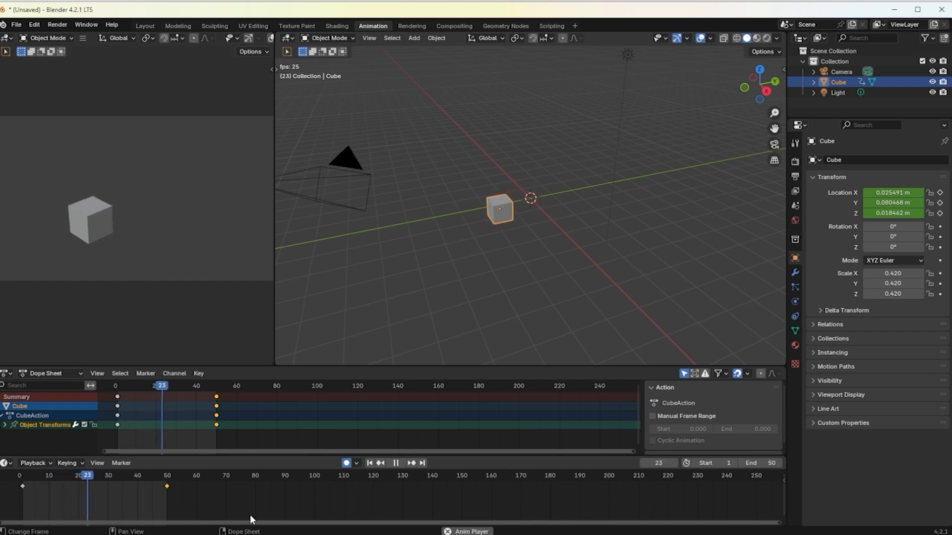
{"action": "key", "text": "space"}
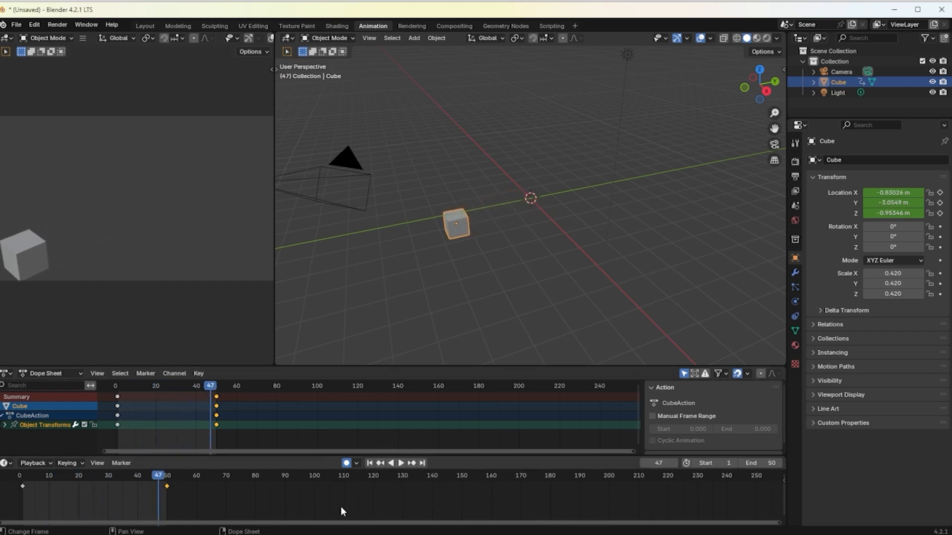
{"action": "key", "text": "space"}
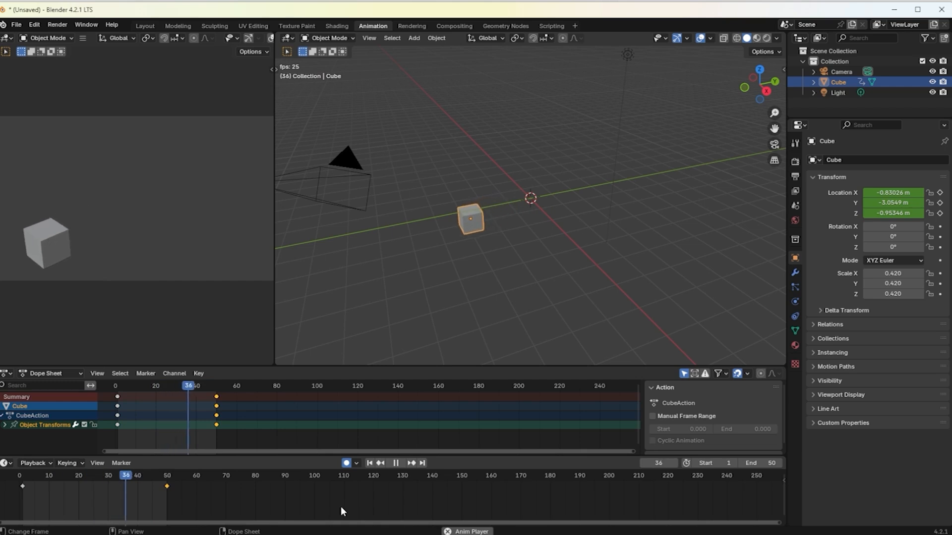
{"action": "key", "text": "space"}
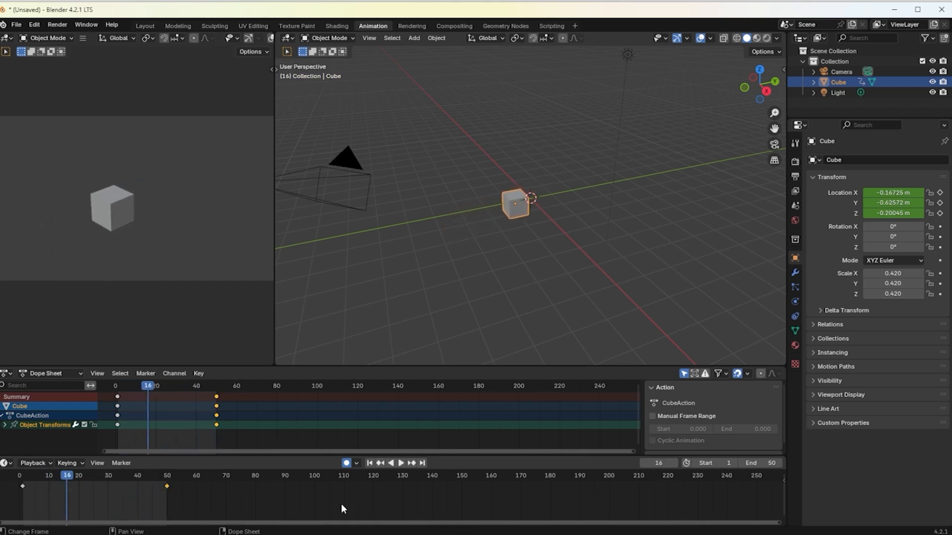
Go to frame 29 and render it as a still image from the Rendering workspace.
{"action": "left_click_drag", "start_coordinate": [66, 479], "coordinate": [105, 502]}
{"action": "left_click", "coordinate": [413, 26]}
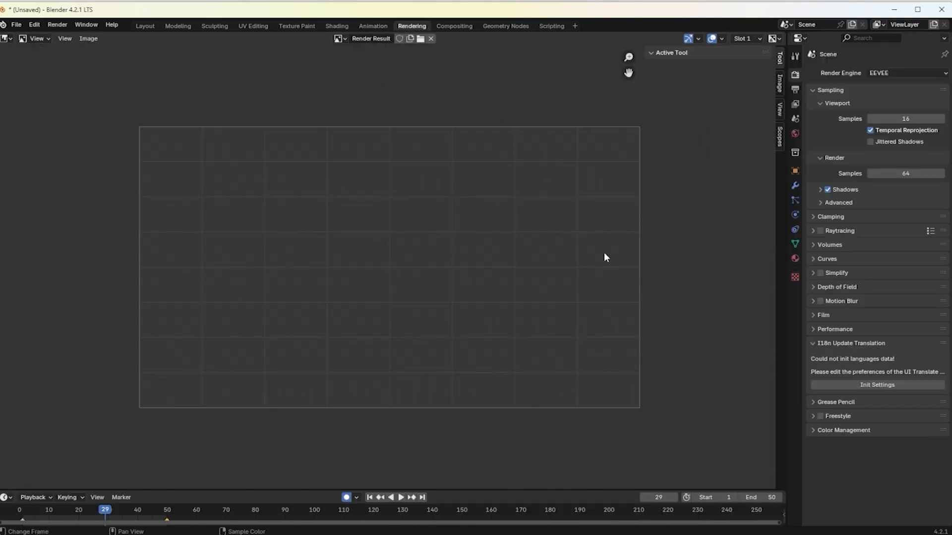
{"action": "left_click", "coordinate": [58, 24]}
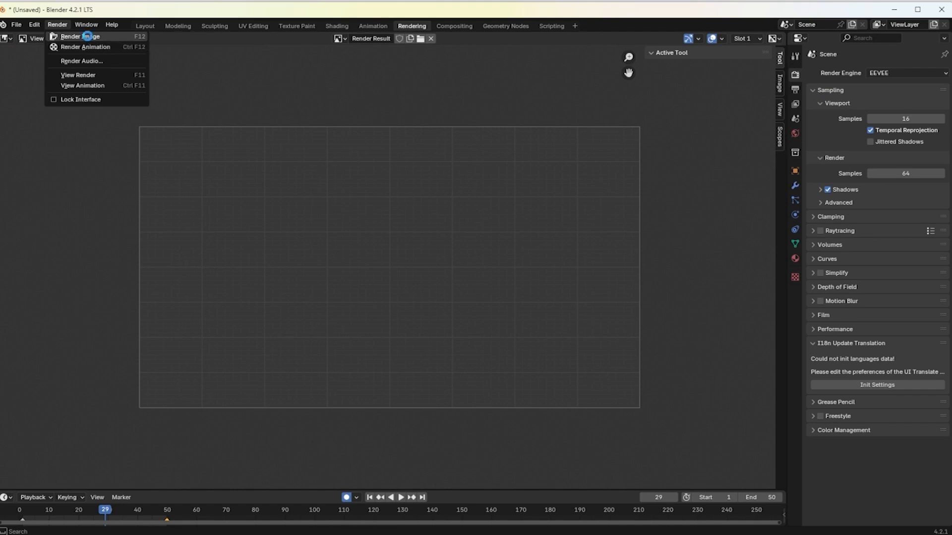
{"action": "left_click", "coordinate": [88, 36]}
{"action": "left_click_drag", "start_coordinate": [164, 16], "coordinate": [346, 17]}
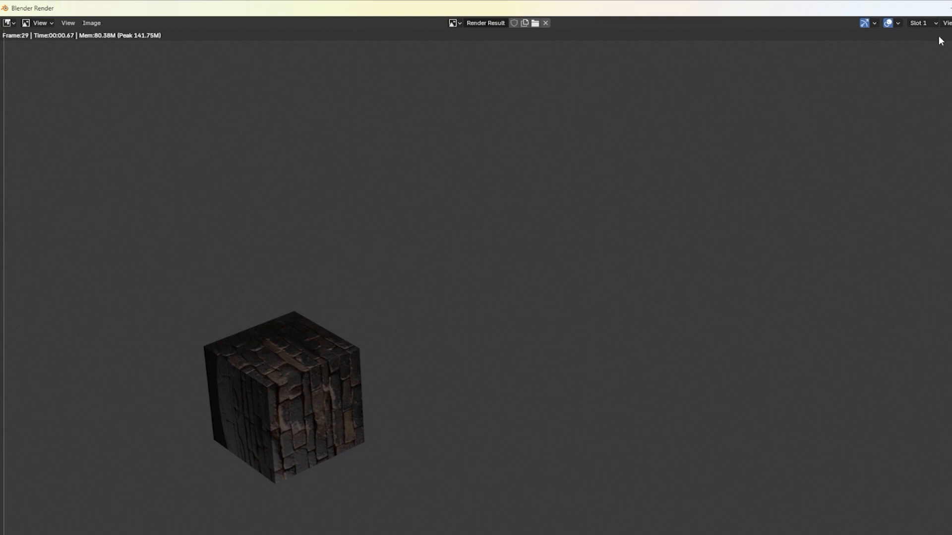
Enlarge the timeline area, go to frame 39, and render it as a still image into Slot 2.
{"action": "key", "text": "Escape"}
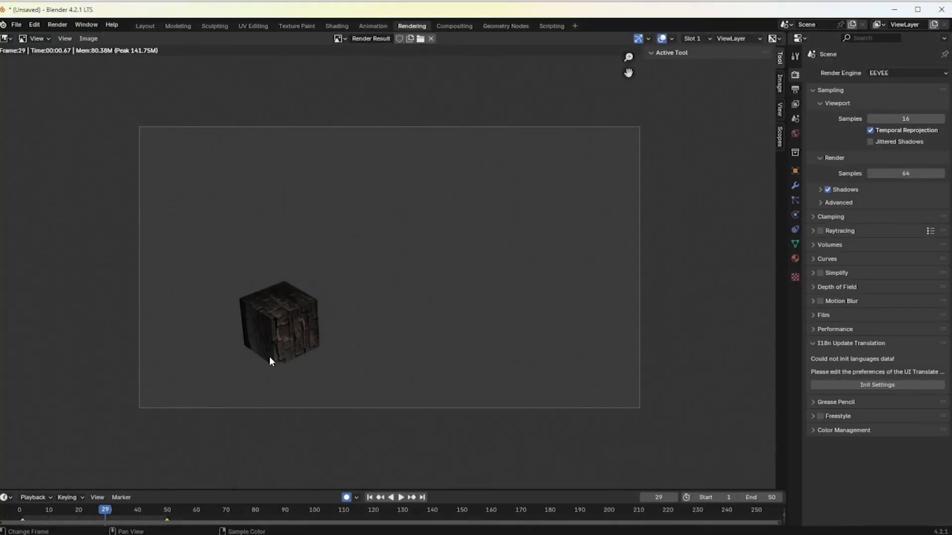
{"action": "left_click_drag", "start_coordinate": [233, 491], "coordinate": [176, 418]}
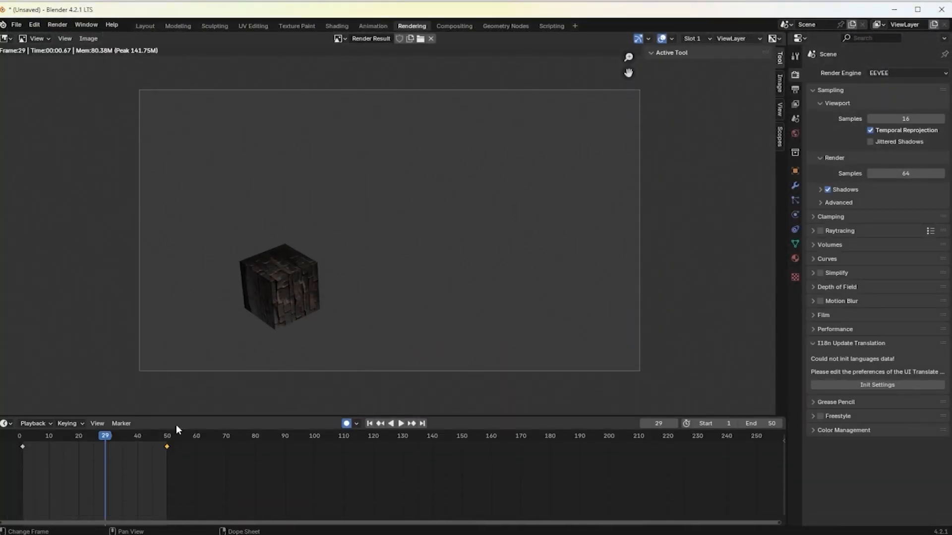
{"action": "left_click_drag", "start_coordinate": [97, 435], "coordinate": [134, 436]}
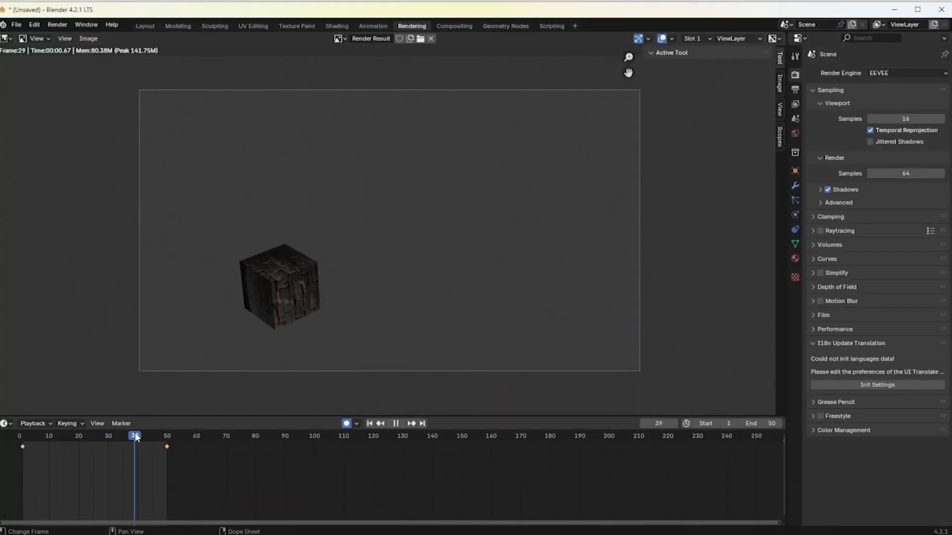
{"action": "left_click", "coordinate": [694, 39]}
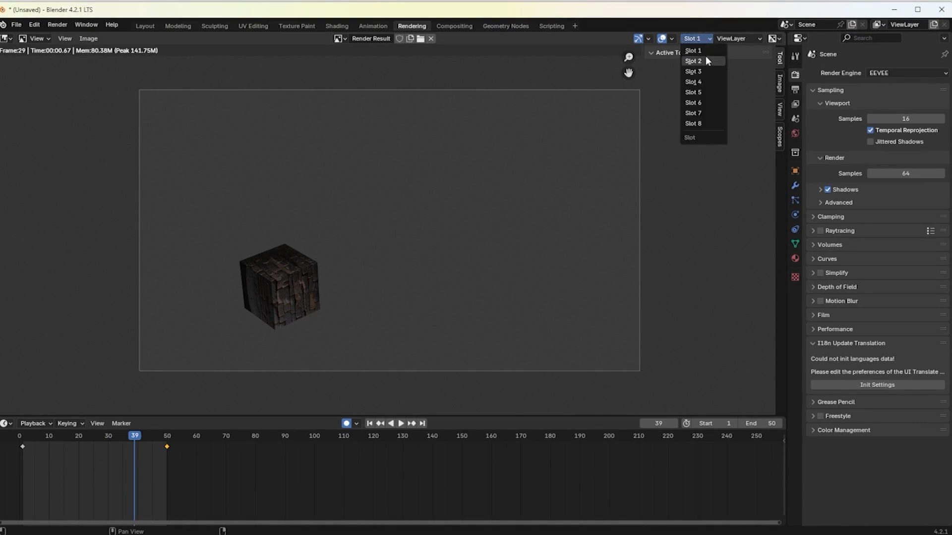
{"action": "left_click", "coordinate": [706, 60]}
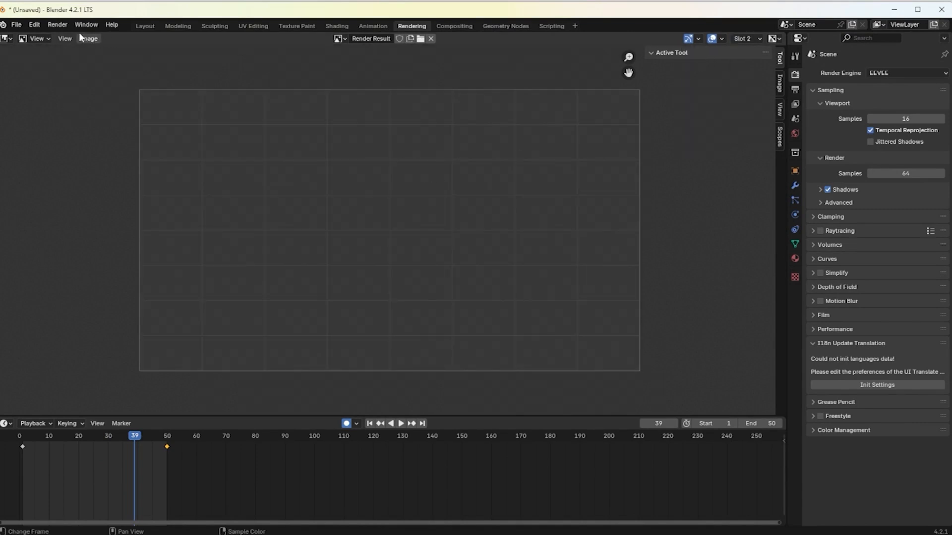
{"action": "left_click", "coordinate": [57, 24]}
{"action": "left_click", "coordinate": [66, 38]}
{"action": "left_click_drag", "start_coordinate": [140, 18], "coordinate": [347, 21]}
Compare the frame 29 and frame 39 renders by switching repeatedly between Slot 1 and Slot 2, and close the render window.
{"action": "key", "text": "j"}
{"action": "key", "text": "j"}
{"action": "key", "text": "j"}
{"action": "key", "text": "j"}
{"action": "key", "text": "j"}
{"action": "key", "text": "j"}
{"action": "key", "text": "j"}
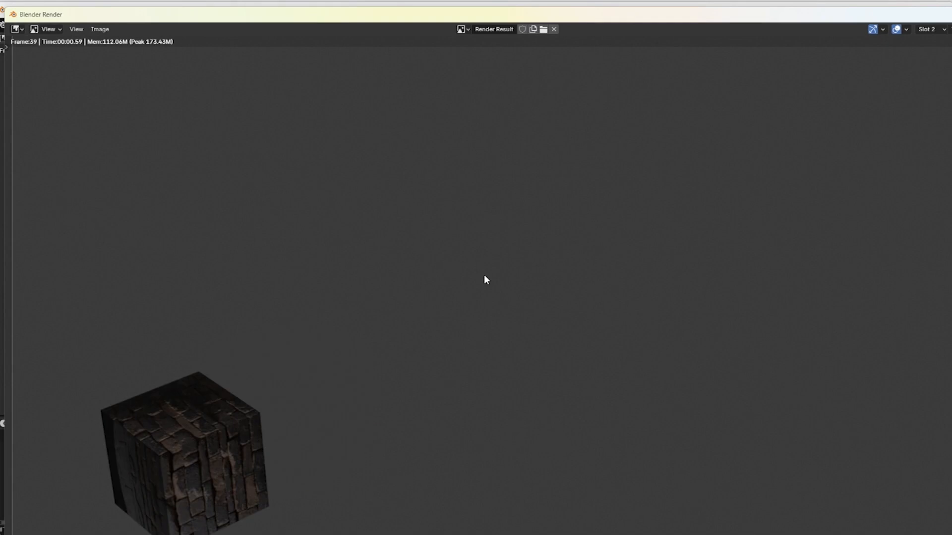
{"action": "key", "text": "j"}
{"action": "key", "text": "j"}
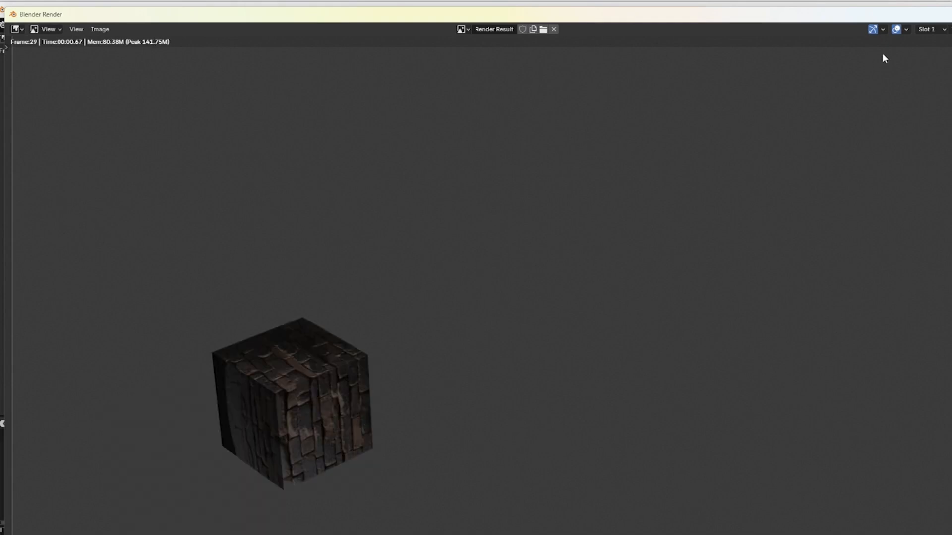
{"action": "left_click", "coordinate": [929, 30]}
{"action": "key", "text": "j"}
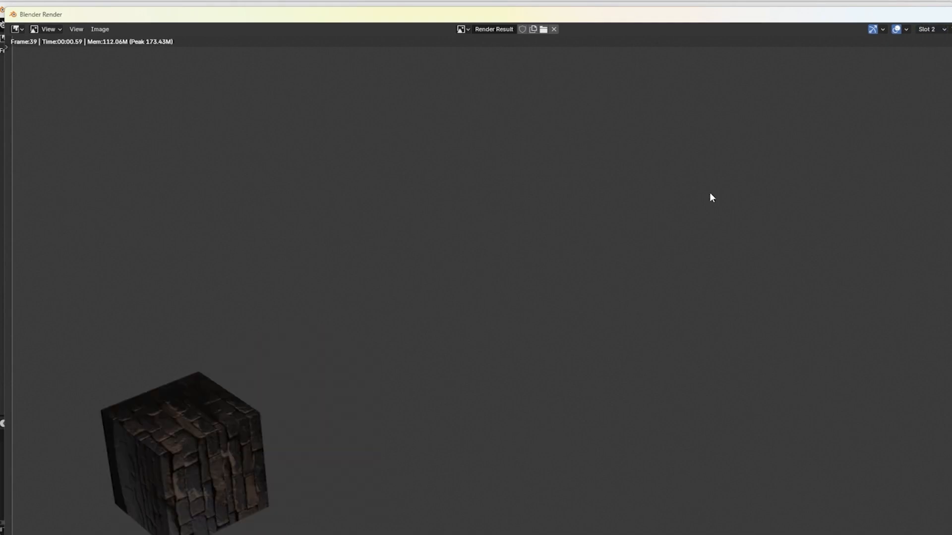
{"action": "key", "text": "j"}
{"action": "key", "text": "j"}
{"action": "key", "text": "j"}
{"action": "key", "text": "j"}
{"action": "key", "text": "Escape"}
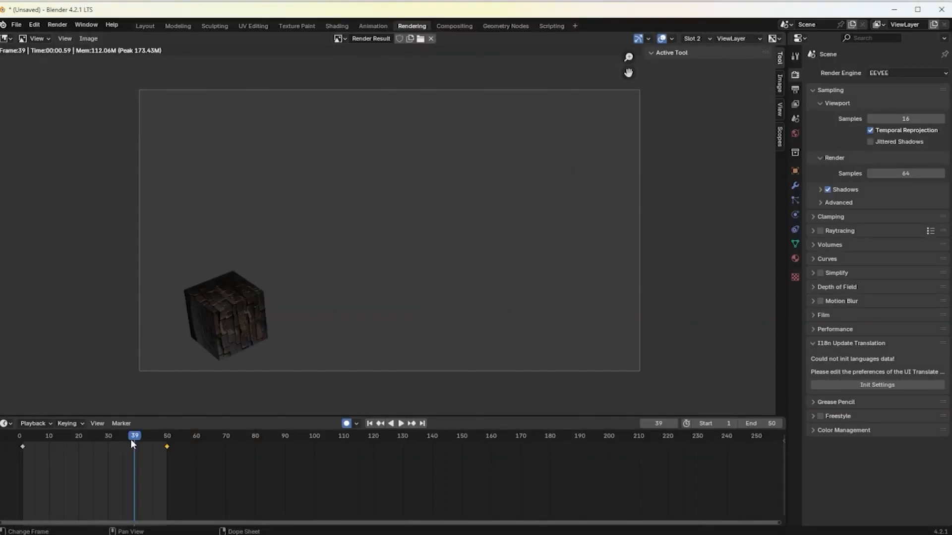
Create the compositing node tree through Use Nodes in the Compositing workspace and scrub the animation to frame 13.
{"action": "left_click", "coordinate": [455, 27]}
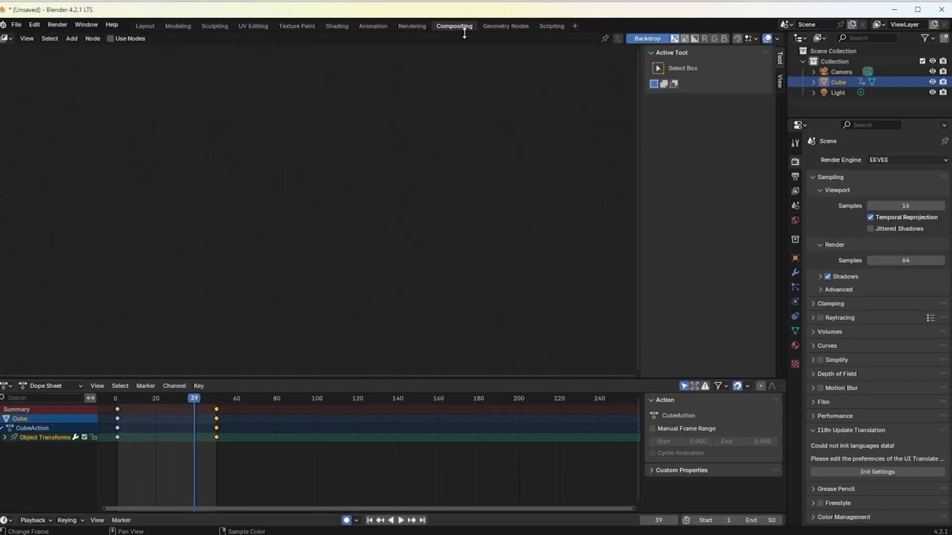
{"action": "left_click", "coordinate": [110, 39]}
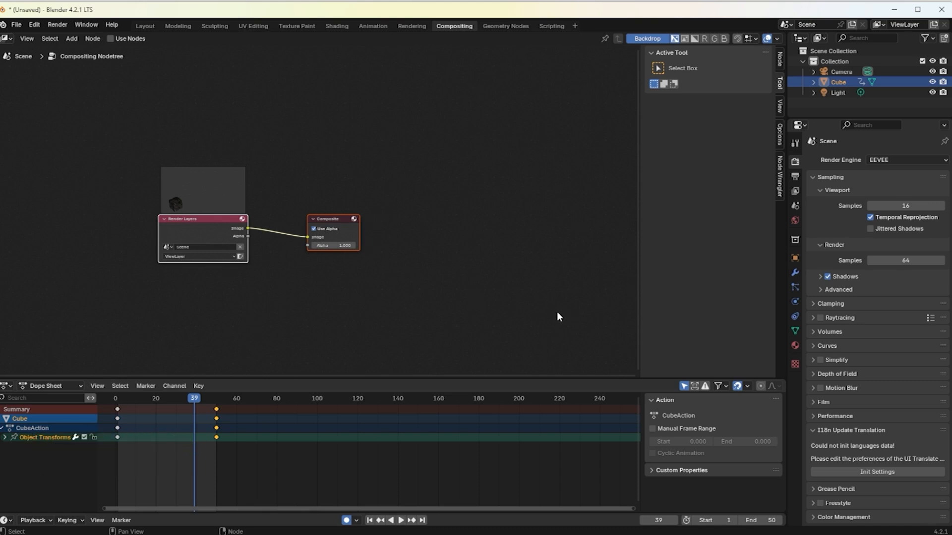
{"action": "left_click", "coordinate": [192, 399]}
{"action": "left_click_drag", "start_coordinate": [192, 400], "coordinate": [142, 400]}
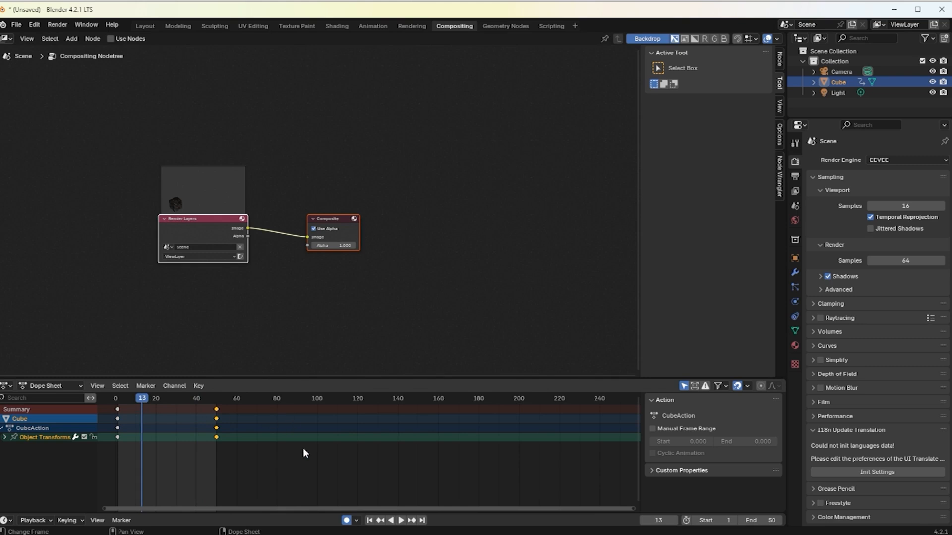
In the Geometry Nodes workspace, delete the cube and add a mesh plane in its place.
{"action": "left_click", "coordinate": [501, 27]}
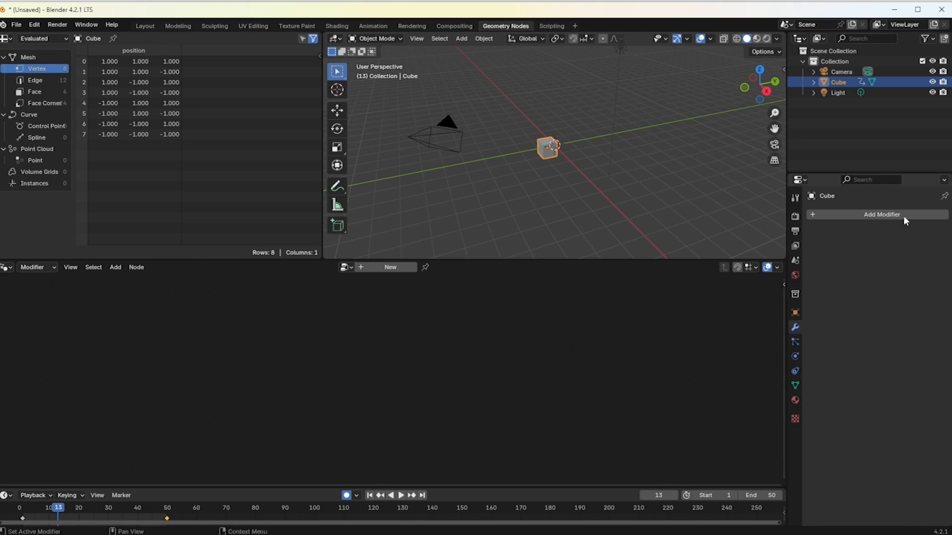
{"action": "left_click", "coordinate": [854, 216]}
{"action": "key", "text": "Delete"}
{"action": "key", "text": "shift+a"}
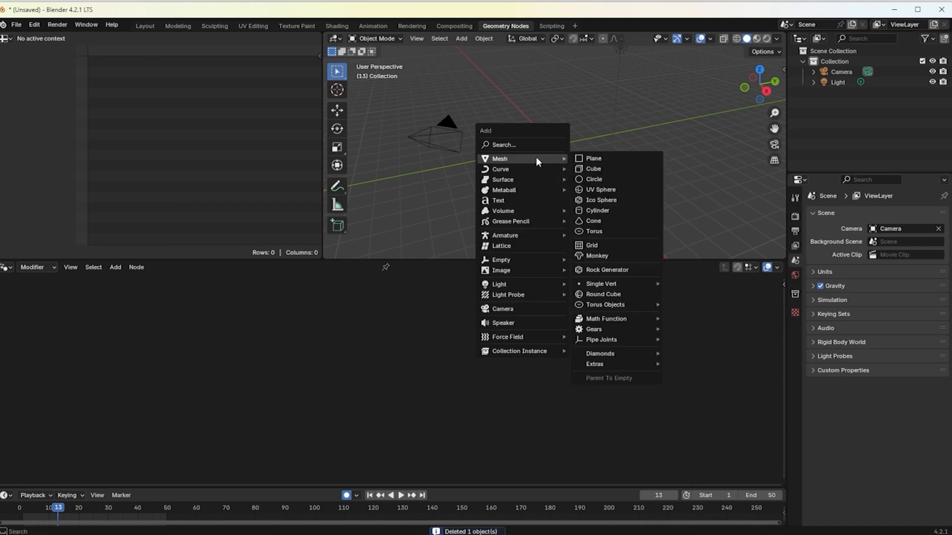
{"action": "left_click", "coordinate": [614, 158]}
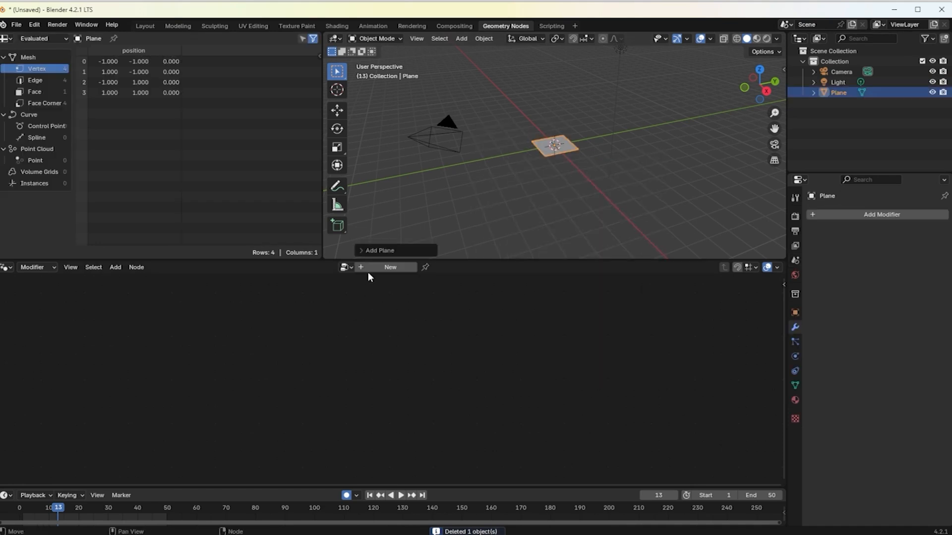
Create a new geometry node tree on the plane, disconnect the Group Input from the Group Output, and delete the Group Input node.
{"action": "left_click", "coordinate": [390, 267]}
{"action": "left_click_drag", "start_coordinate": [353, 366], "coordinate": [215, 420]}
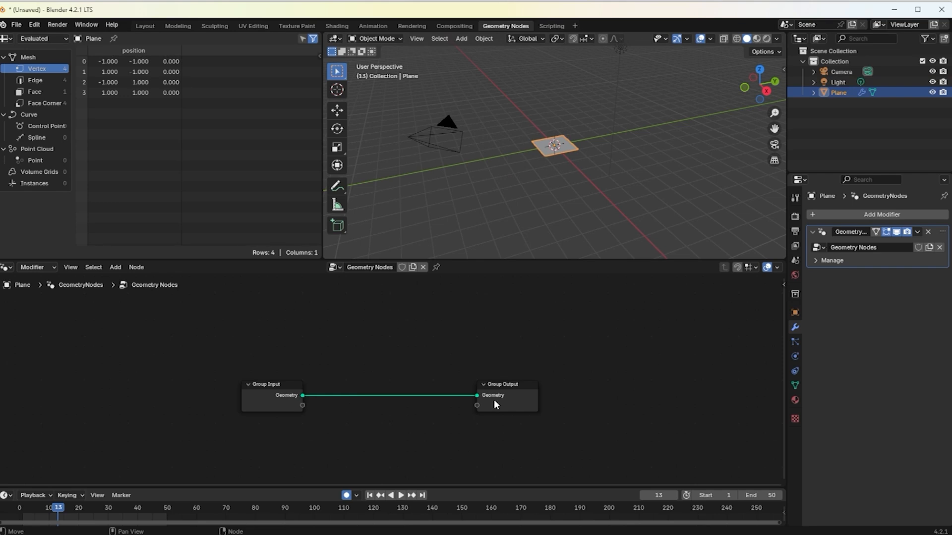
{"action": "left_click_drag", "start_coordinate": [479, 399], "coordinate": [347, 396]}
{"action": "left_click_drag", "start_coordinate": [287, 369], "coordinate": [241, 418]}
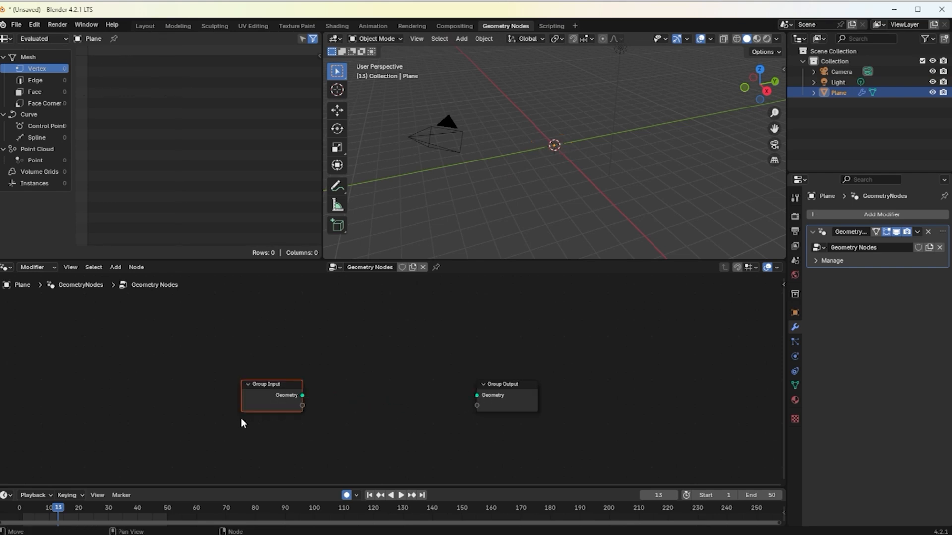
{"action": "key", "text": "x"}
Add a Cube mesh primitive node and connect its Mesh output to the Group Output's Geometry input.
{"action": "key", "text": "shift+a"}
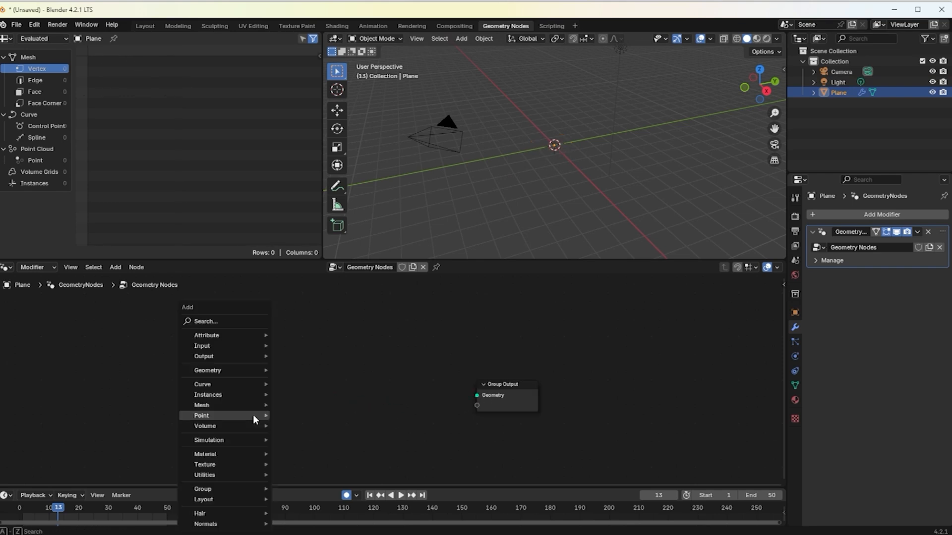
{"action": "left_click", "coordinate": [240, 322]}
{"action": "type", "text": "CUBE"}
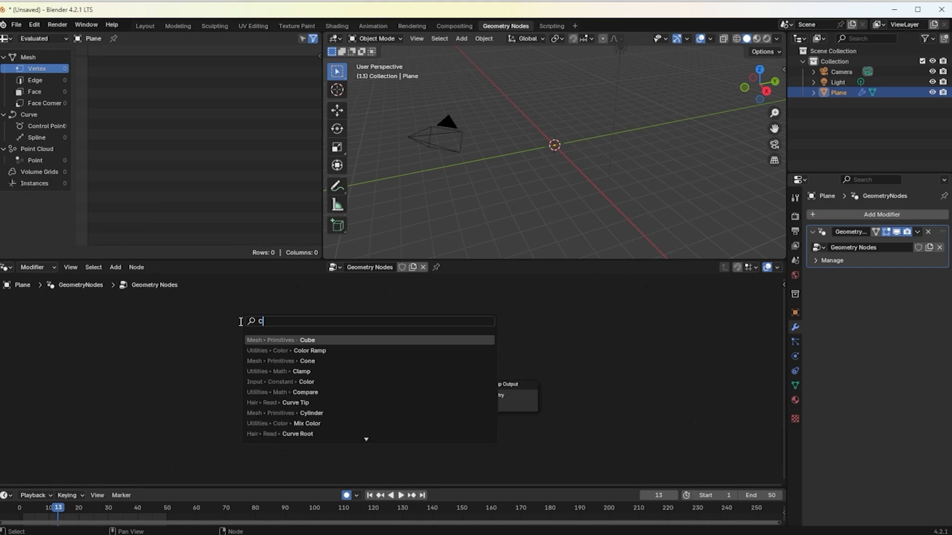
{"action": "left_click", "coordinate": [319, 344]}
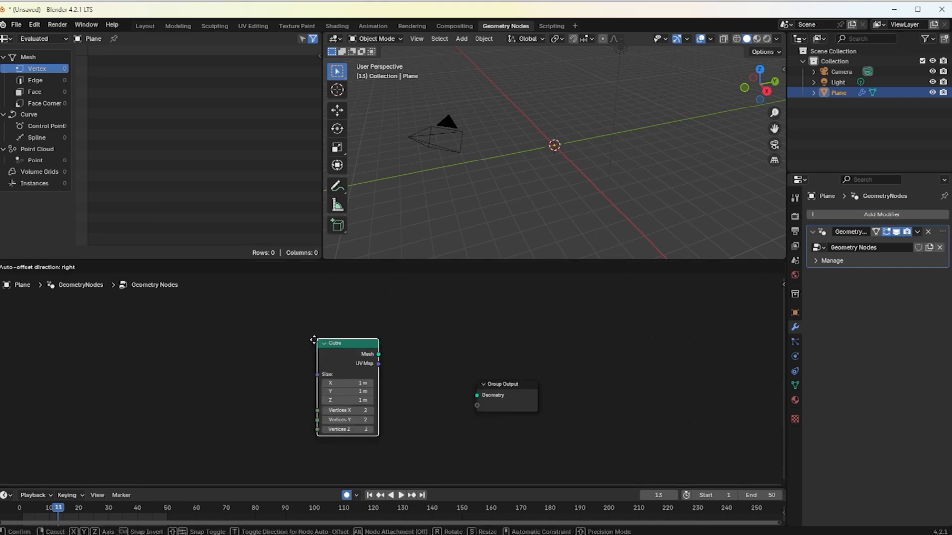
{"action": "left_click", "coordinate": [290, 377]}
{"action": "left_click_drag", "start_coordinate": [355, 390], "coordinate": [476, 395]}
{"action": "scroll", "coordinate": [586, 144], "scroll_direction": "up", "scroll_amount": 3}
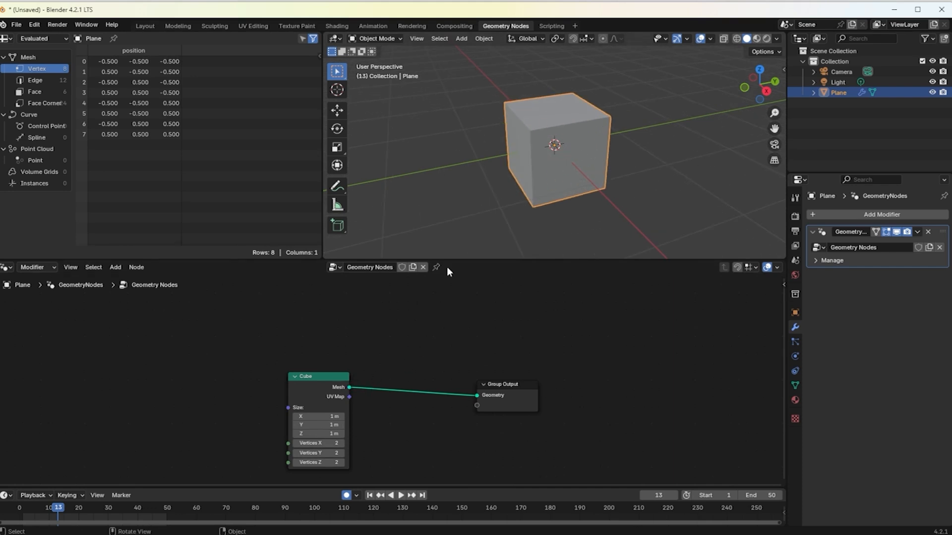
Set the Cube node's Vertices X, Y and Z to 10.
{"action": "left_click_drag", "start_coordinate": [326, 443], "coordinate": [325, 463]}
{"action": "type", "text": "10"}
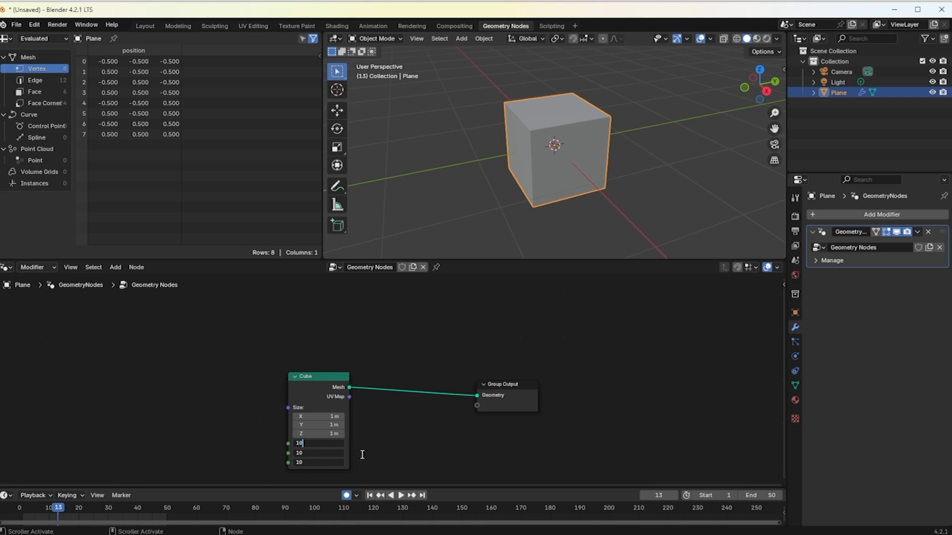
{"action": "left_click", "coordinate": [393, 449]}
Set the Cube node's X, Y and Z size to 2.2 m and display the 3D viewport in wireframe.
{"action": "left_click_drag", "start_coordinate": [324, 417], "coordinate": [324, 434]}
{"action": "type", "text": "2.2"}
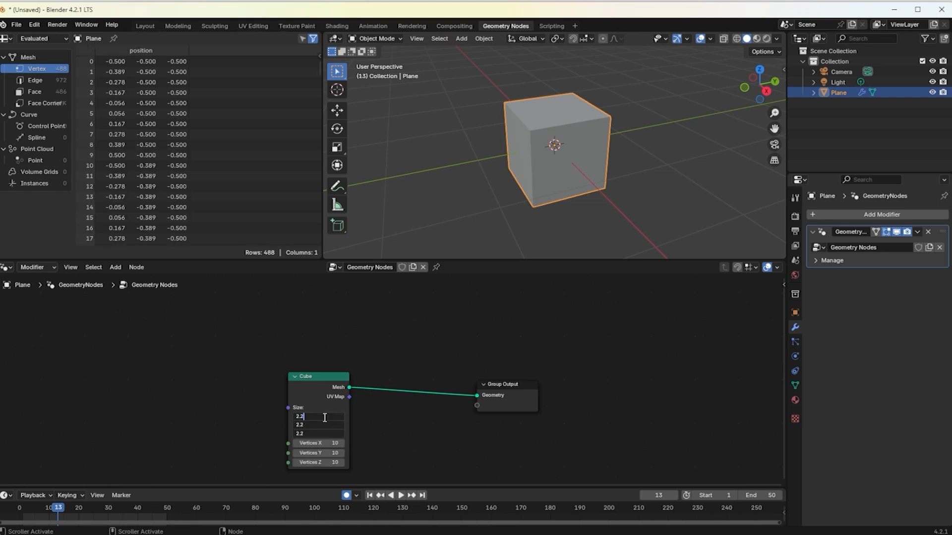
{"action": "key", "text": "Return"}
{"action": "scroll", "coordinate": [737, 149], "scroll_direction": "down", "scroll_amount": 5}
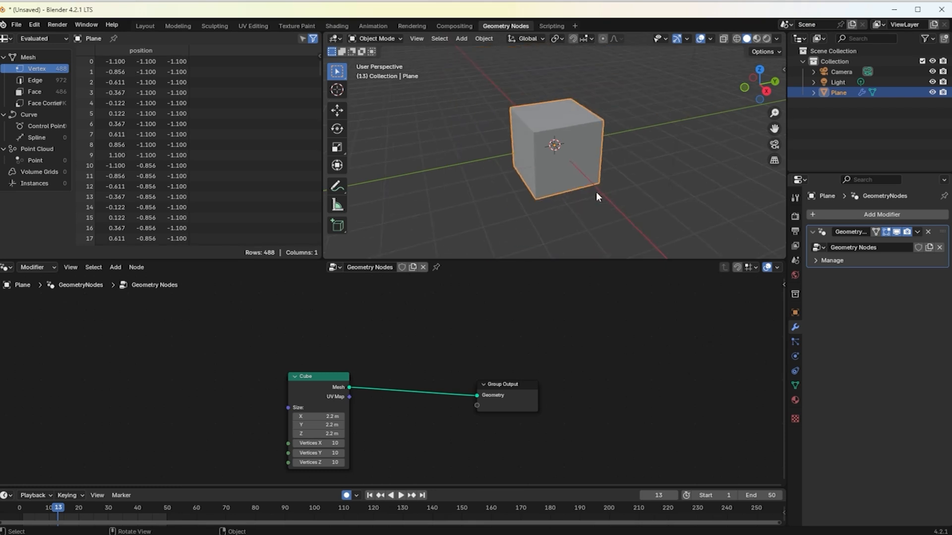
{"action": "left_click", "coordinate": [737, 39]}
{"action": "scroll", "coordinate": [552, 202], "scroll_direction": "up", "scroll_amount": 2}
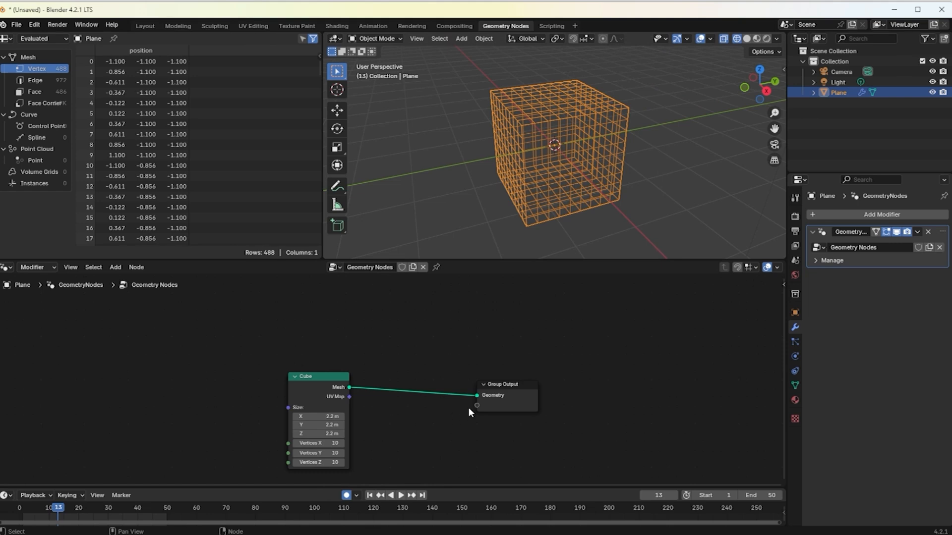
Open the Scripting workspace and duplicate it as a new workspace.
{"action": "left_click", "coordinate": [557, 26]}
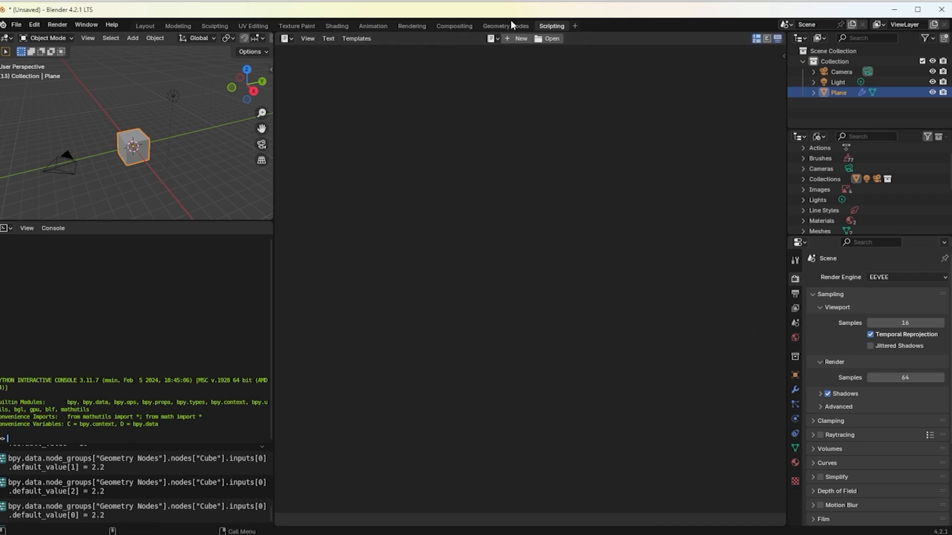
{"action": "left_click", "coordinate": [575, 27]}
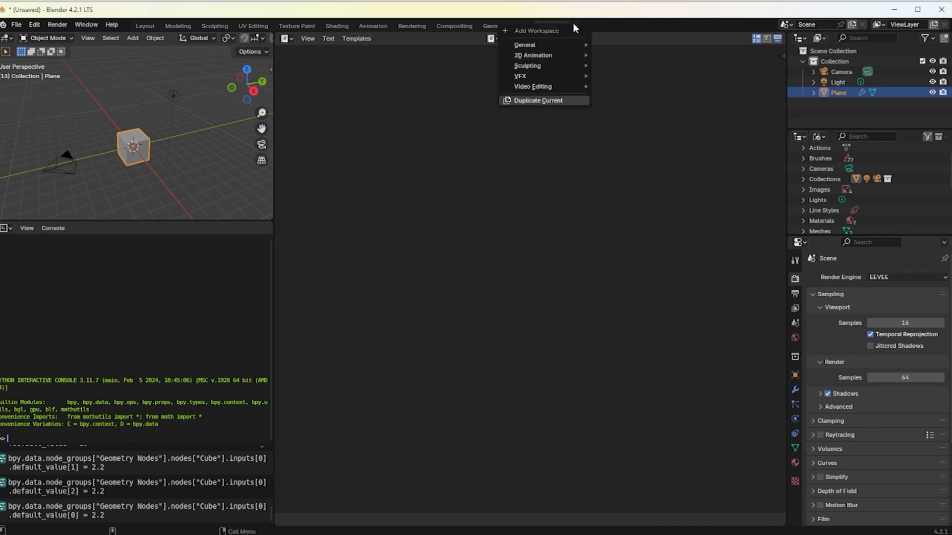
{"action": "left_click", "coordinate": [535, 101]}
Rename the duplicated workspace with the custom name and reorder it to the front of the workspaces.
{"action": "double_click", "coordinate": [604, 28]}
{"action": "left_click", "coordinate": [610, 30]}
{"action": "key", "text": "BackSpace"}
{"action": "key", "text": "BackSpace"}
{"action": "key", "text": "BackSpace"}
{"action": "key", "text": "BackSpace"}
{"action": "key", "text": "BackSpace"}
{"action": "key", "text": "BackSpace"}
{"action": "key", "text": "BackSpace"}
{"action": "key", "text": "BackSpace"}
{"action": "key", "text": "BackSpace"}
{"action": "key", "text": "BackSpace"}
{"action": "key", "text": "BackSpace"}
{"action": "key", "text": "BackSpace"}
{"action": "key", "text": "BackSpace"}
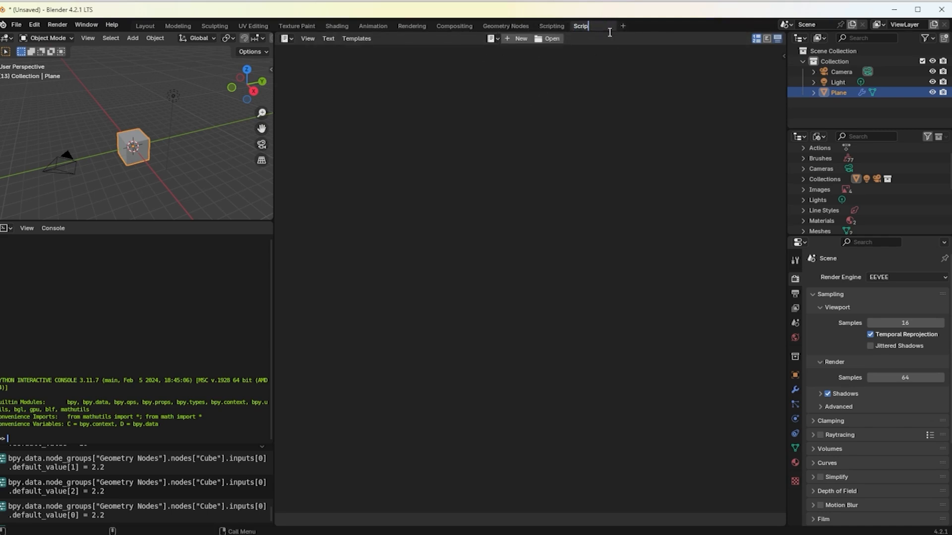
{"action": "type", "text": "IMAN"}
{"action": "left_click", "coordinate": [586, 151]}
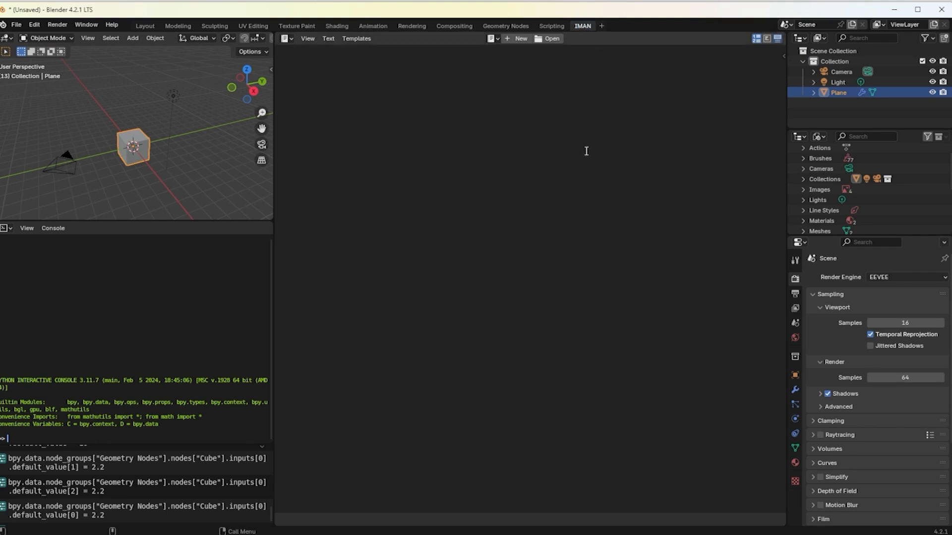
{"action": "right_click", "coordinate": [588, 27]}
{"action": "left_click", "coordinate": [536, 70]}
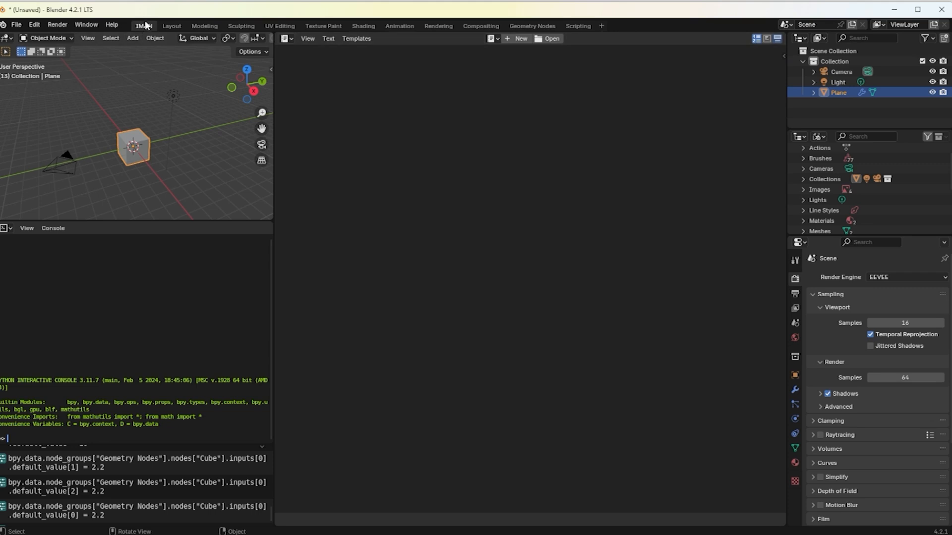
Save the current setup, including the custom workspace, as the default startup file.
{"action": "left_click", "coordinate": [14, 26]}
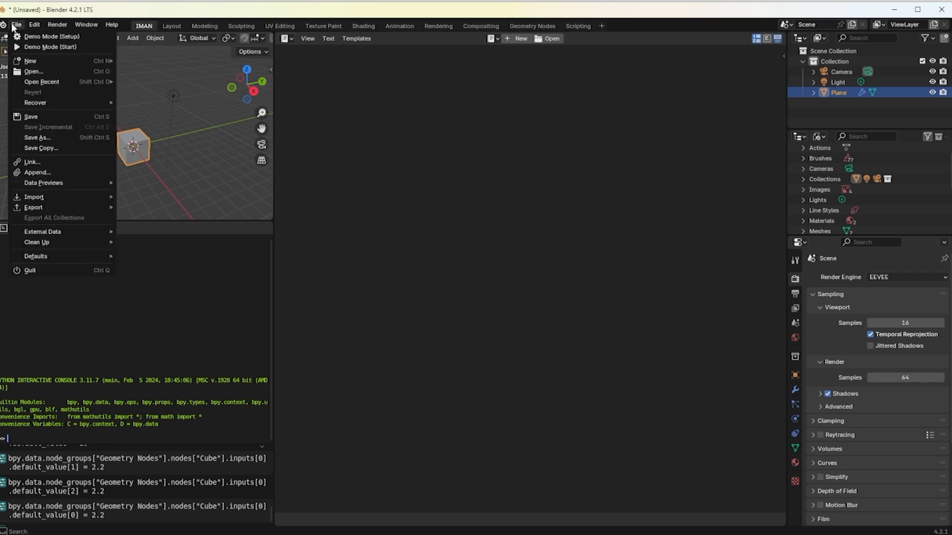
{"action": "mouse_move", "coordinate": [56, 256]}
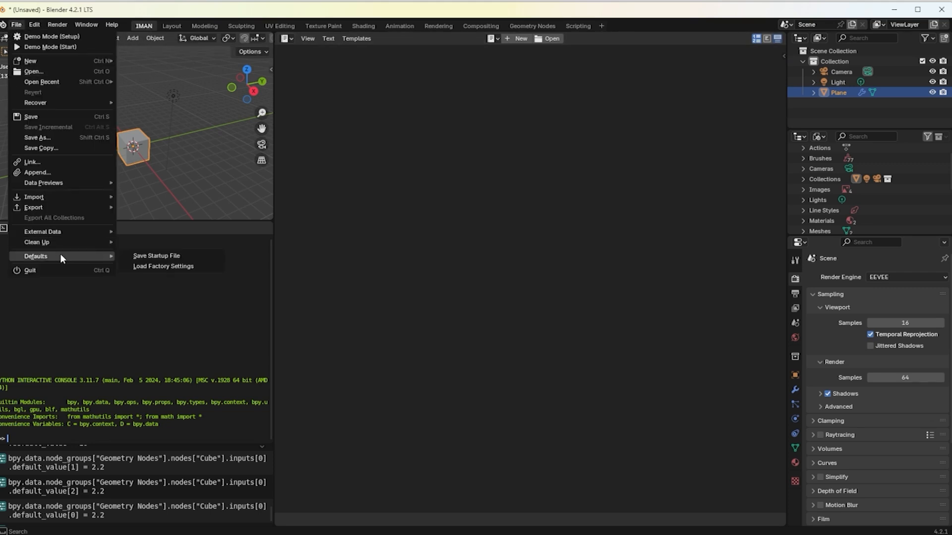
{"action": "left_click", "coordinate": [149, 256]}
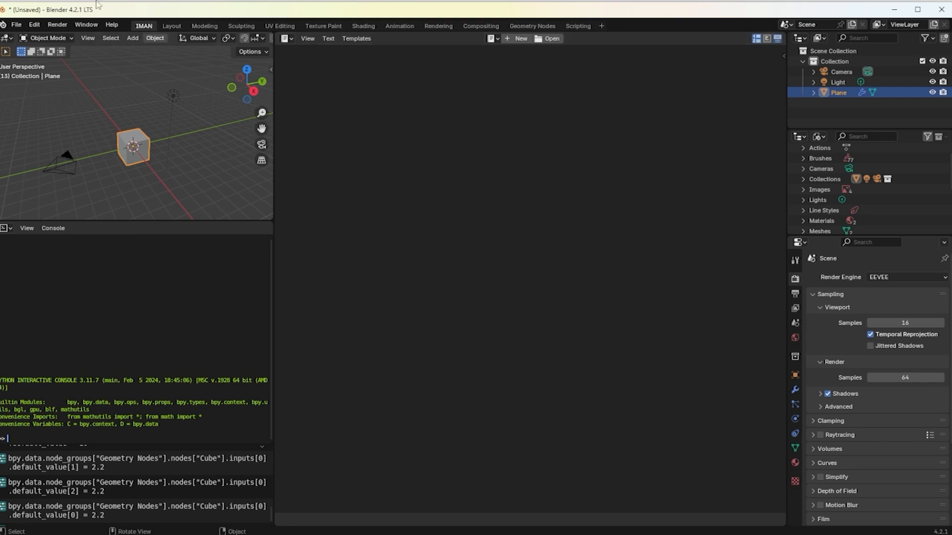
Delete the custom workspace from the front of the workspaces.
{"action": "right_click", "coordinate": [143, 27]}
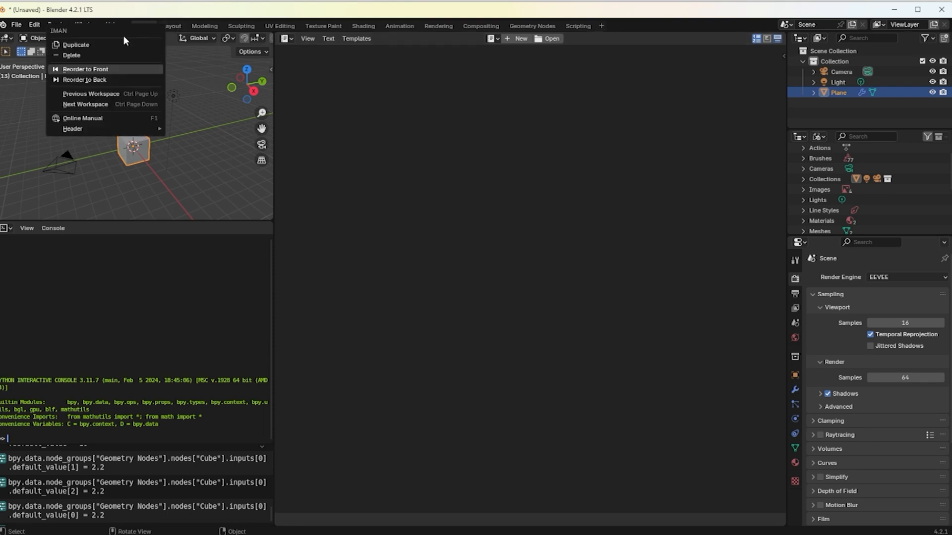
{"action": "left_click", "coordinate": [69, 54]}
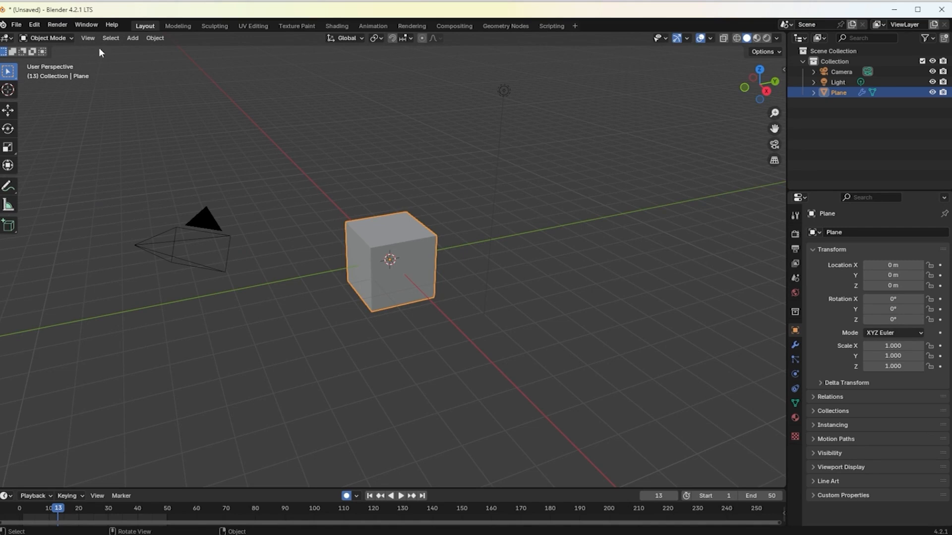
Start a new General file without saving the changes to the current scene.
{"action": "left_click", "coordinate": [18, 24]}
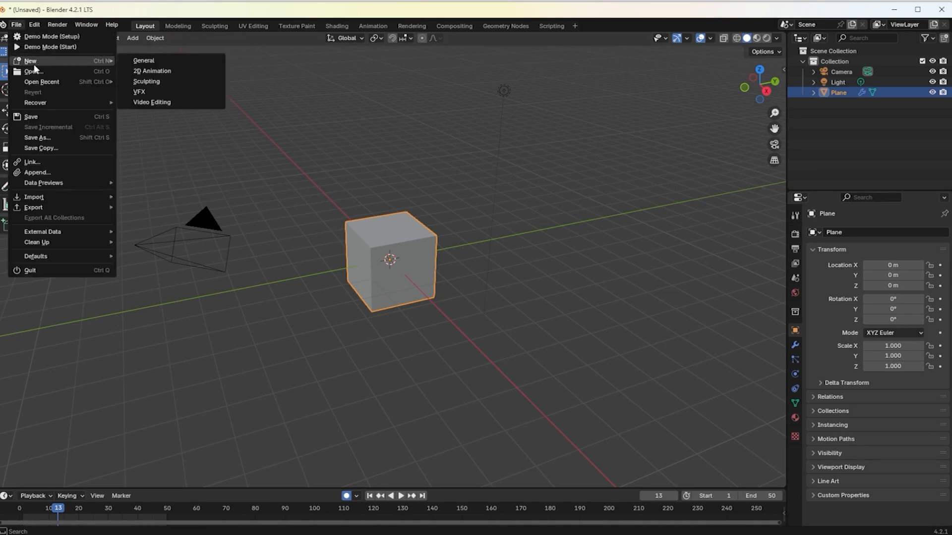
{"action": "left_click", "coordinate": [16, 25]}
{"action": "mouse_move", "coordinate": [72, 62]}
{"action": "left_click", "coordinate": [154, 66]}
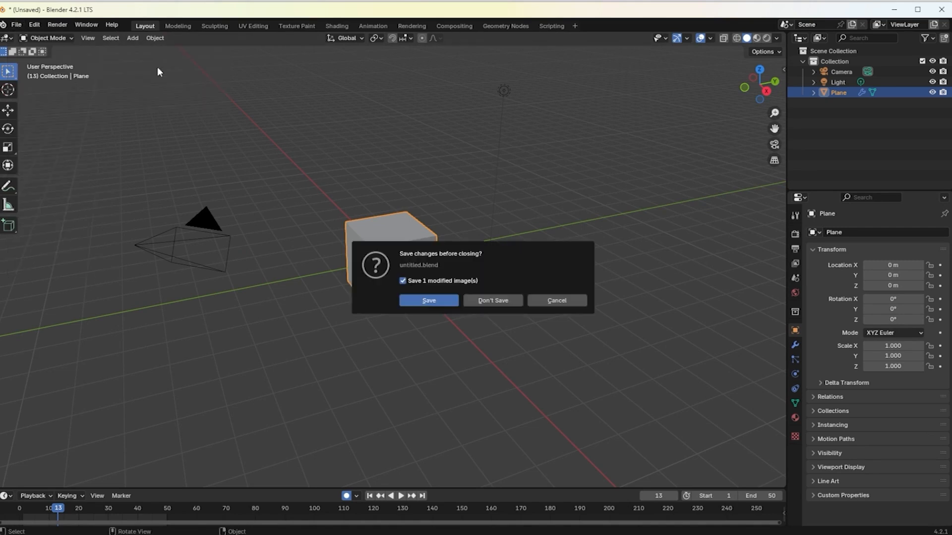
{"action": "left_click", "coordinate": [492, 303]}
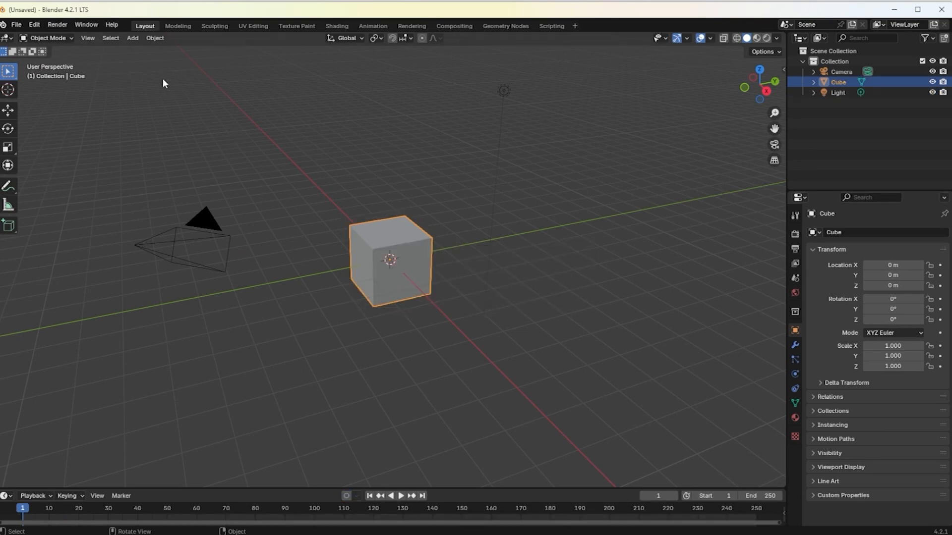
Switch to the Modeling workspace and expand the Cube object in the Outliner to show its mesh data.
{"action": "key", "text": "ctrl+Page_Down"}
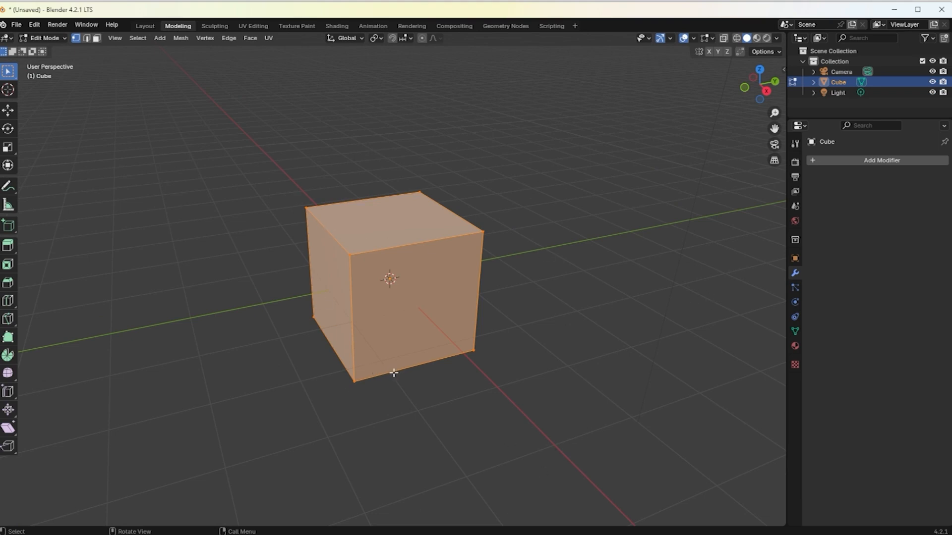
{"action": "left_click", "coordinate": [812, 82]}
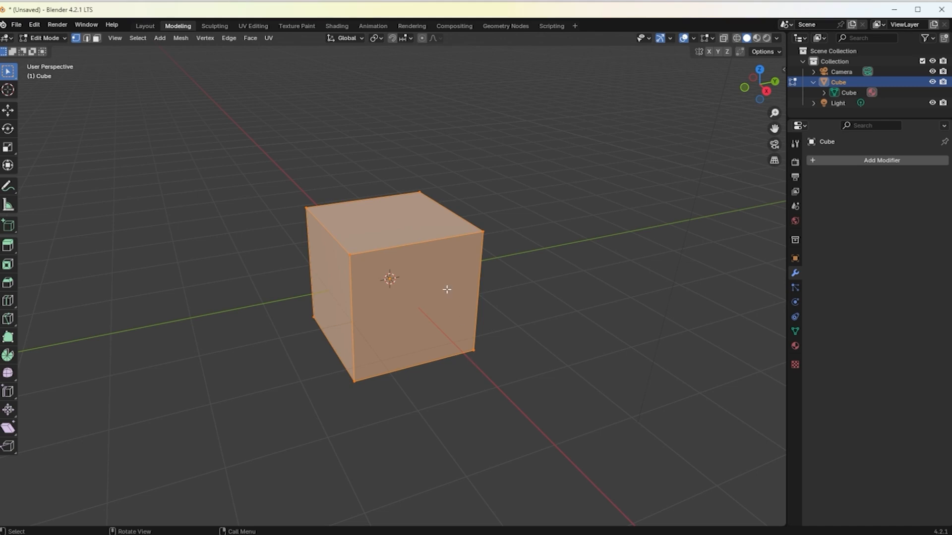
{"action": "scroll", "coordinate": [463, 277], "scroll_direction": "down", "scroll_amount": 2}
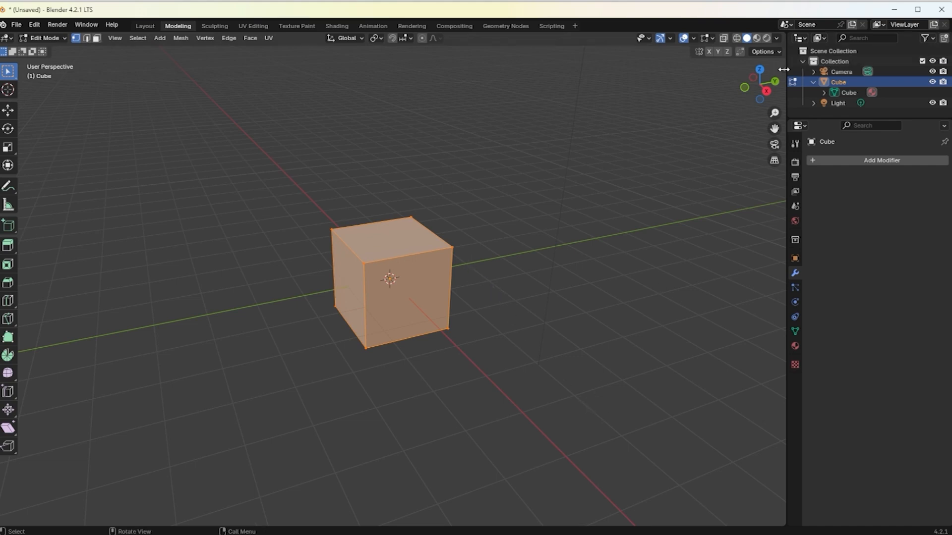
Turn on Screencast Keys with Shadow enabled in the viewport sidebar and shrink the sidebar so only its tabs remain.
{"action": "key", "text": "n"}
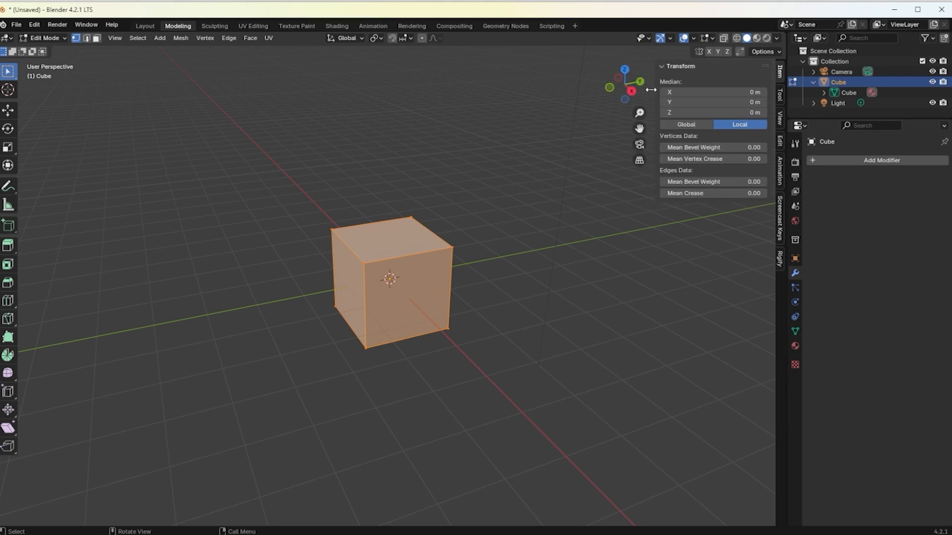
{"action": "left_click", "coordinate": [779, 218]}
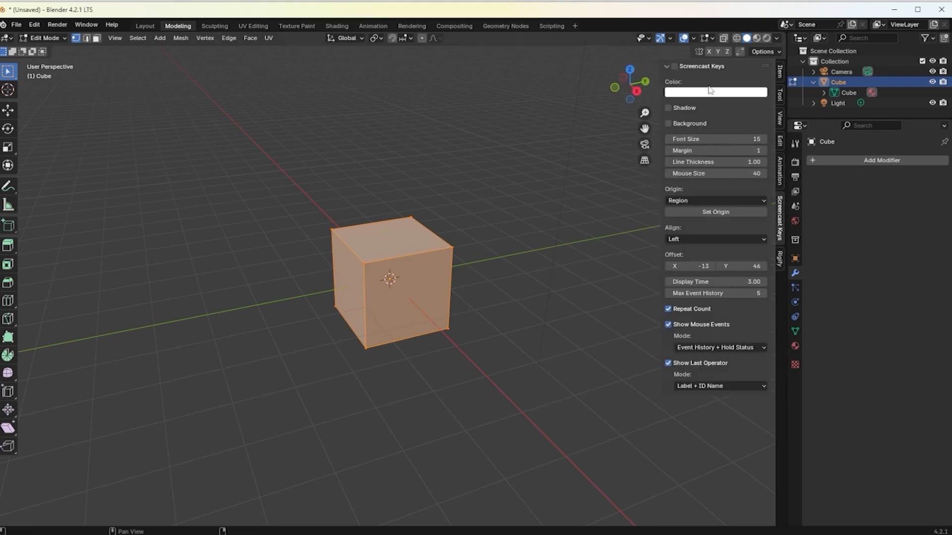
{"action": "left_click", "coordinate": [669, 108]}
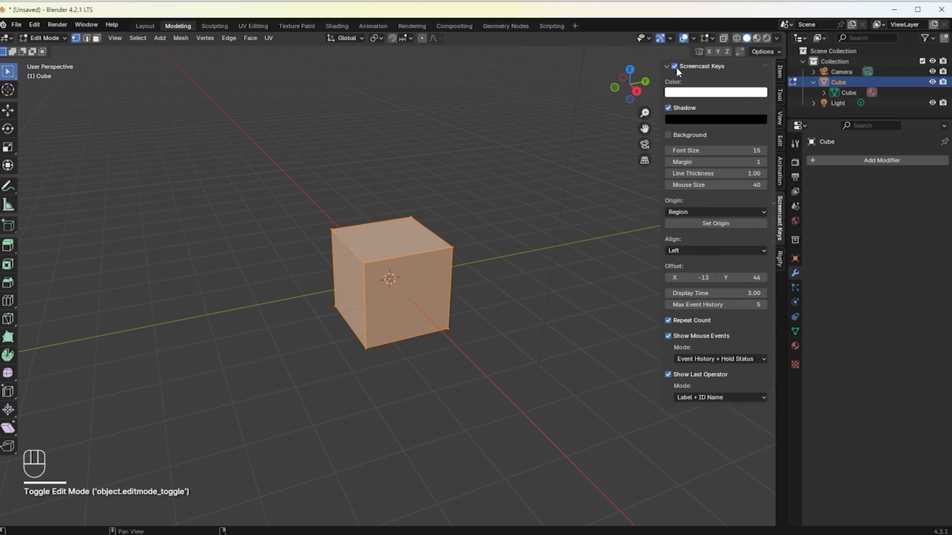
{"action": "key", "text": "1"}
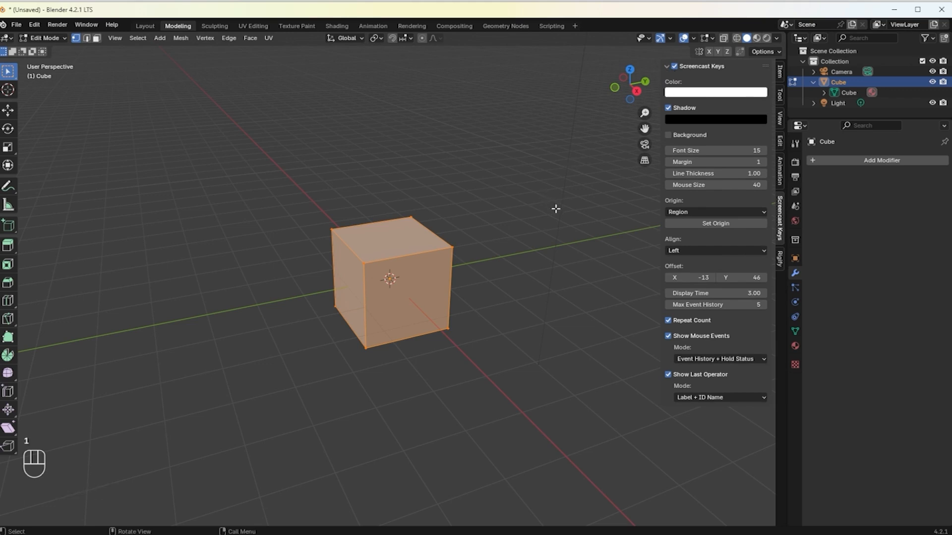
{"action": "left_click", "coordinate": [667, 66]}
{"action": "left_click_drag", "start_coordinate": [661, 70], "coordinate": [767, 80]}
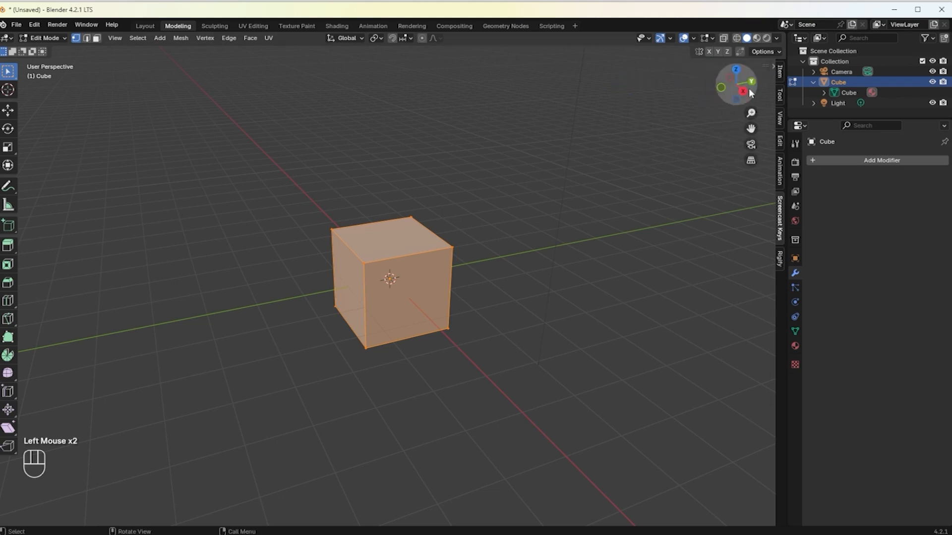
Try edge selection, settle on face selection, and return to Object Mode with the cube selected.
{"action": "key", "text": "2"}
{"action": "key", "text": "3"}
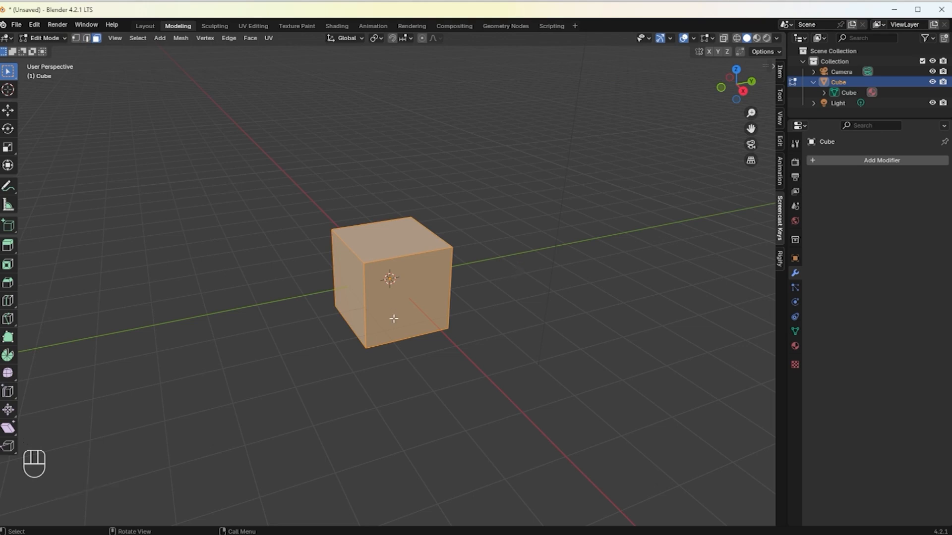
{"action": "left_click", "coordinate": [486, 378]}
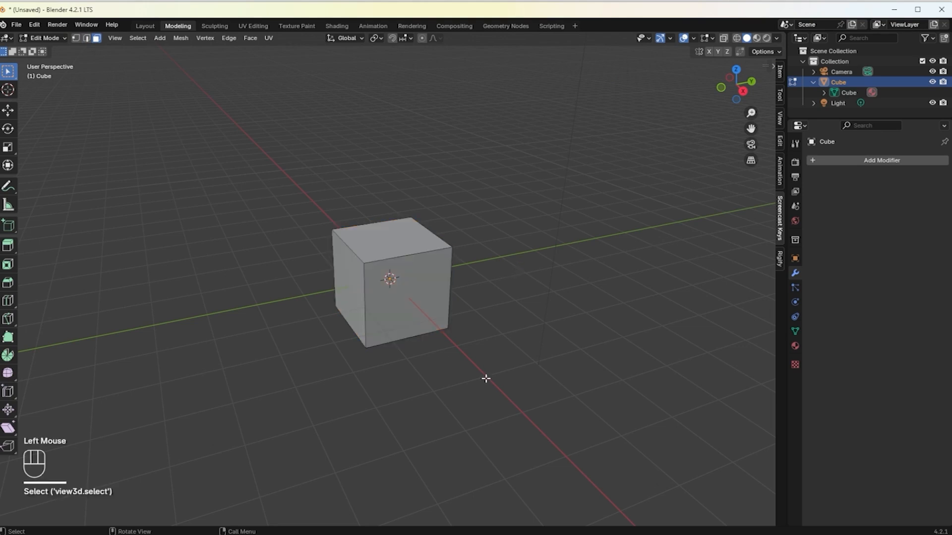
{"action": "left_click", "coordinate": [44, 39]}
{"action": "left_click", "coordinate": [46, 45]}
{"action": "left_click", "coordinate": [378, 299]}
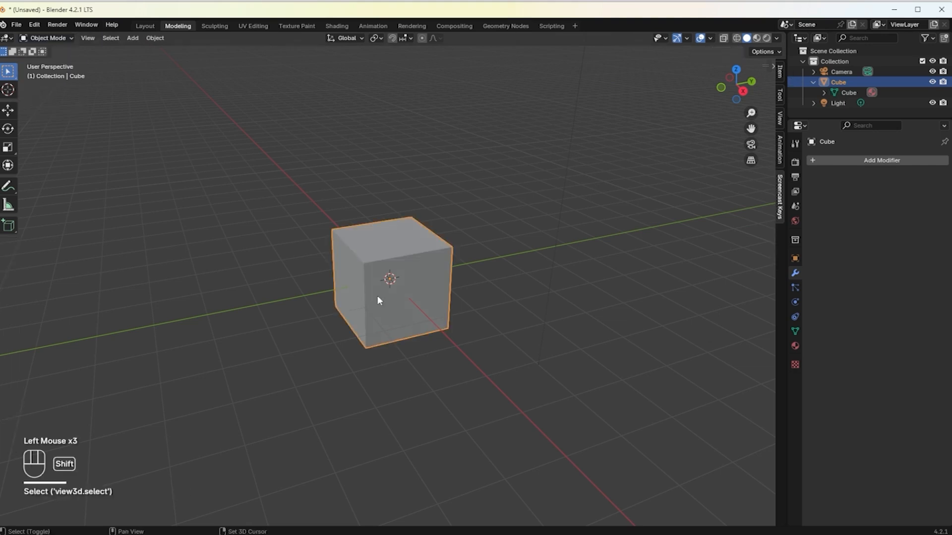
Add a mesh cylinder in Object Mode and move it beside the cube.
{"action": "left_click", "coordinate": [133, 38]}
{"action": "mouse_move", "coordinate": [141, 51]}
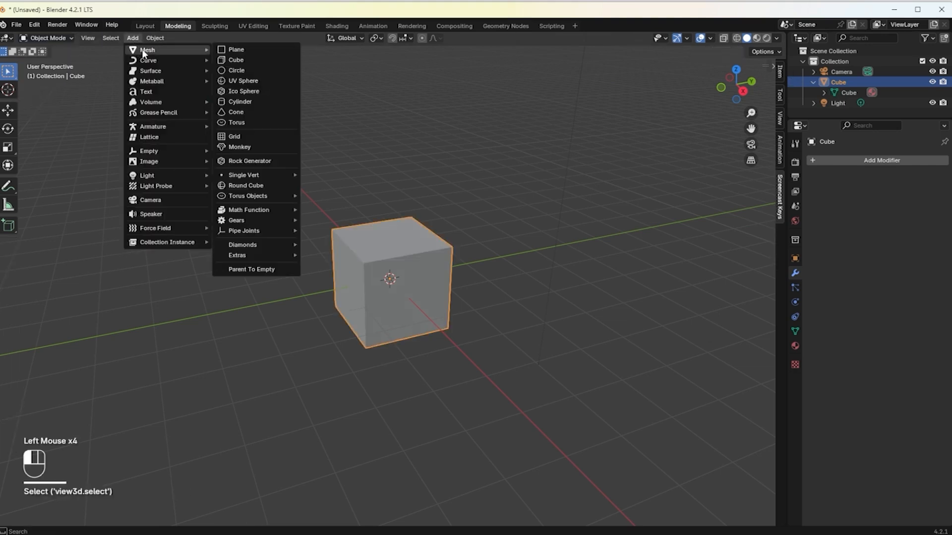
{"action": "left_click", "coordinate": [411, 135]}
{"action": "key", "text": "shift+a"}
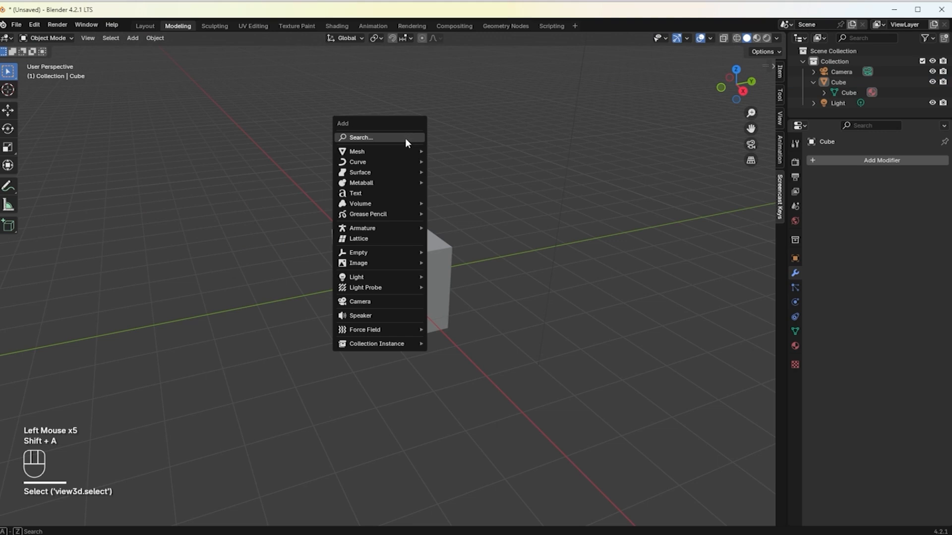
{"action": "mouse_move", "coordinate": [411, 151]}
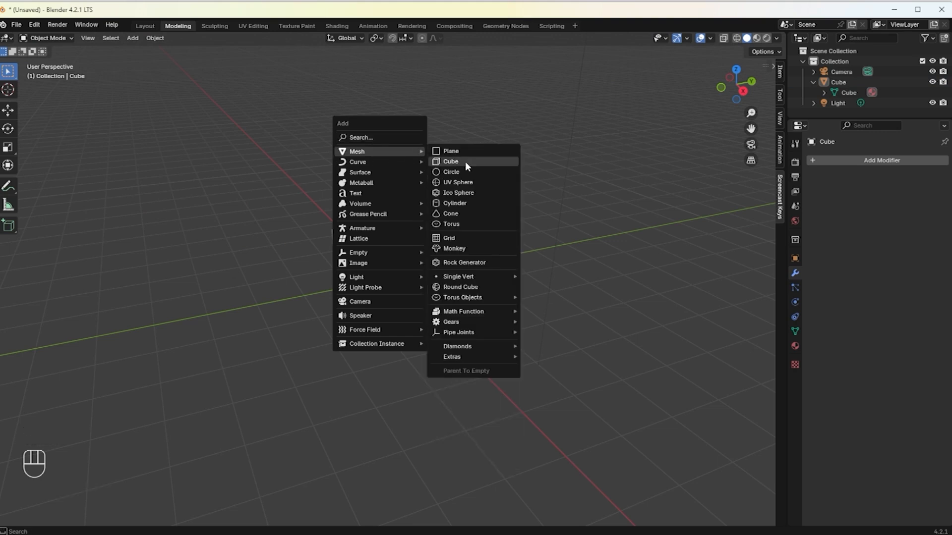
{"action": "left_click", "coordinate": [451, 203]}
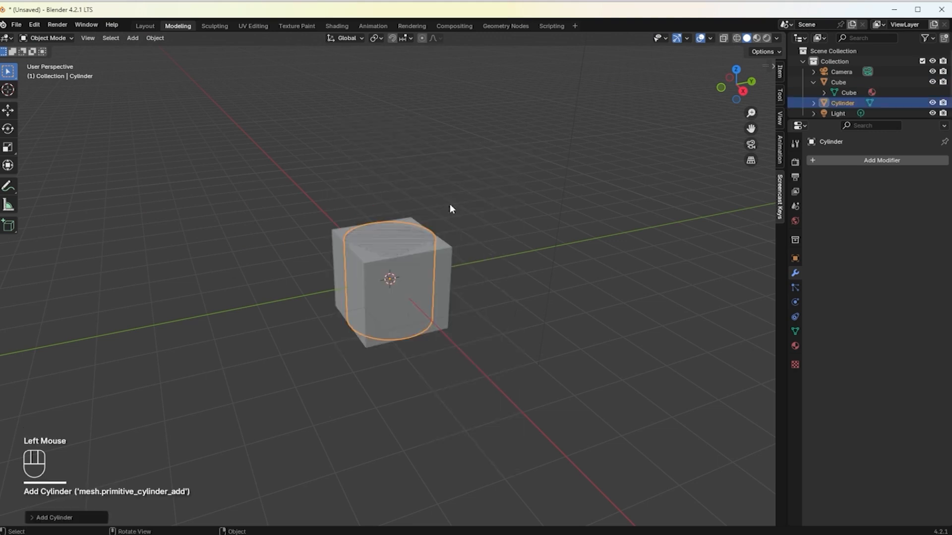
{"action": "key", "text": "g"}
{"action": "left_click", "coordinate": [625, 280]}
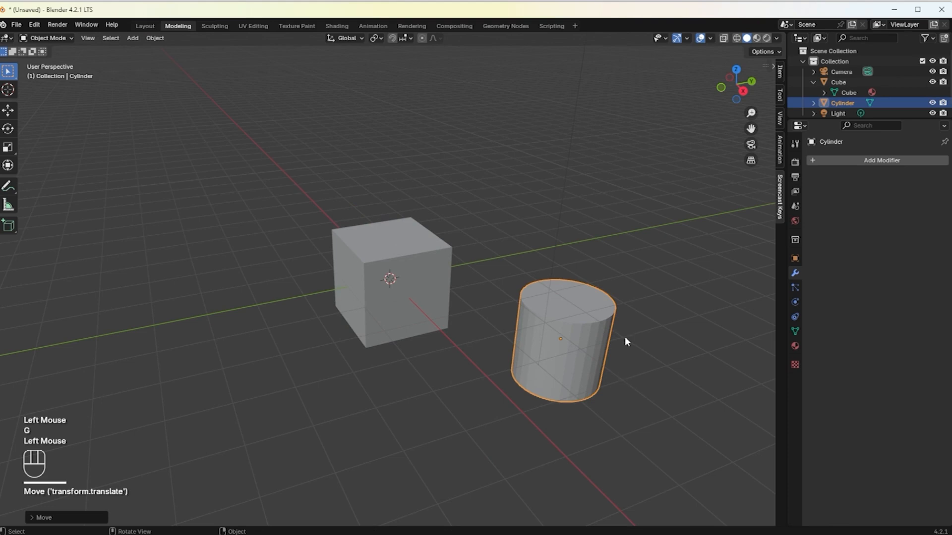
Enlarge the Outliner and collapse the Cube entry to show the cube and cylinder as separate objects.
{"action": "scroll", "coordinate": [615, 315], "scroll_direction": "down", "scroll_amount": 1}
{"action": "middle_click_drag", "start_coordinate": [623, 340], "coordinate": [612, 322]}
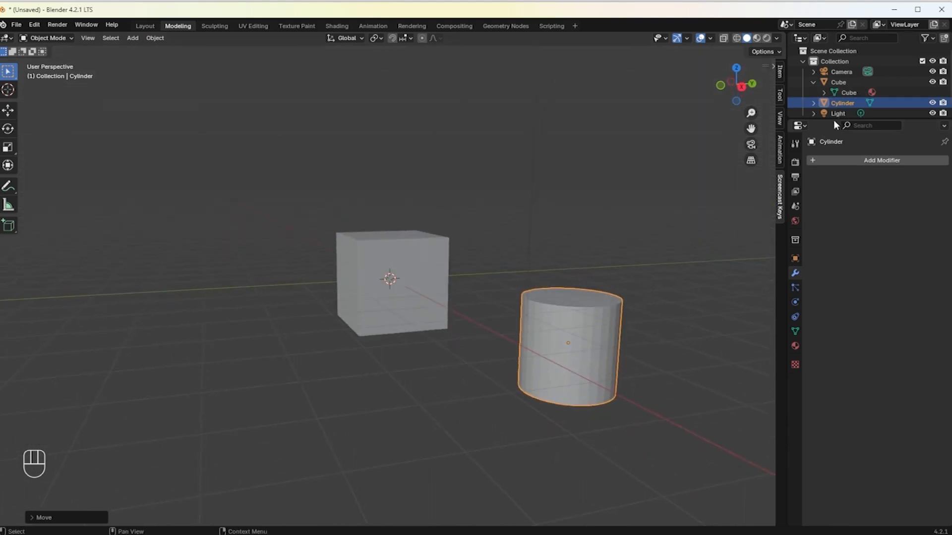
{"action": "left_click_drag", "start_coordinate": [827, 120], "coordinate": [823, 191]}
{"action": "left_click", "coordinate": [813, 82]}
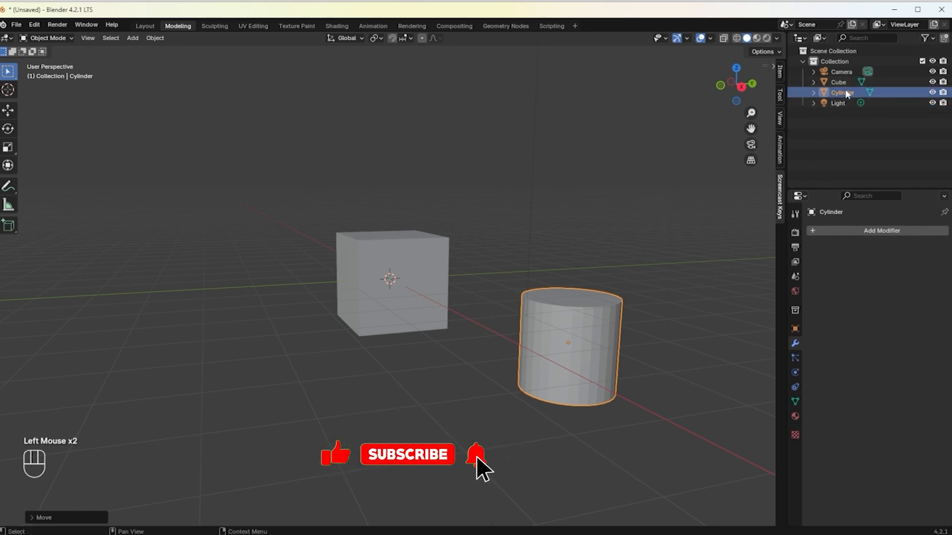
Delete the cylinder from the scene.
{"action": "left_click", "coordinate": [357, 324]}
{"action": "left_click_drag", "start_coordinate": [654, 280], "coordinate": [556, 368]}
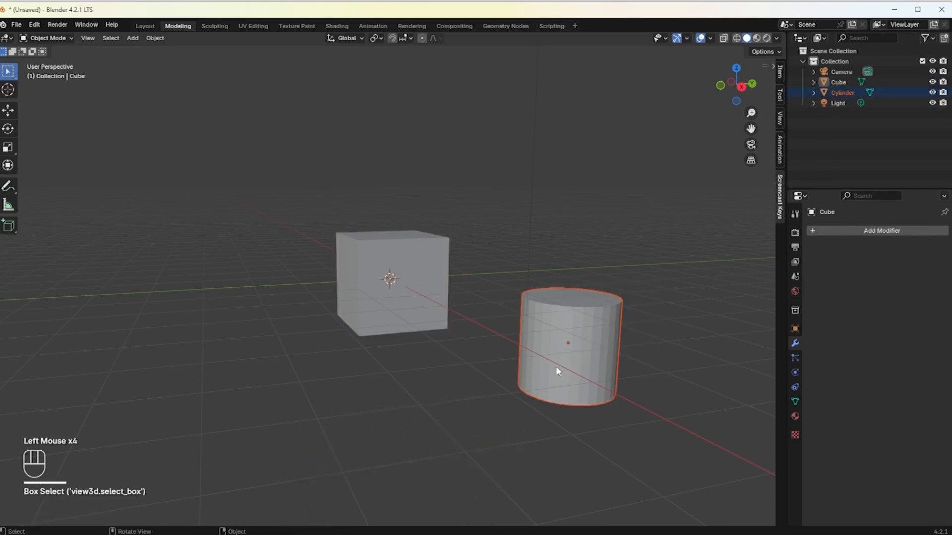
{"action": "key", "text": "Delete"}
In the cube's Edit Mode, add a torus to its mesh, move it beside the cube and clear the selection.
{"action": "left_click", "coordinate": [372, 317]}
{"action": "left_click", "coordinate": [47, 38]}
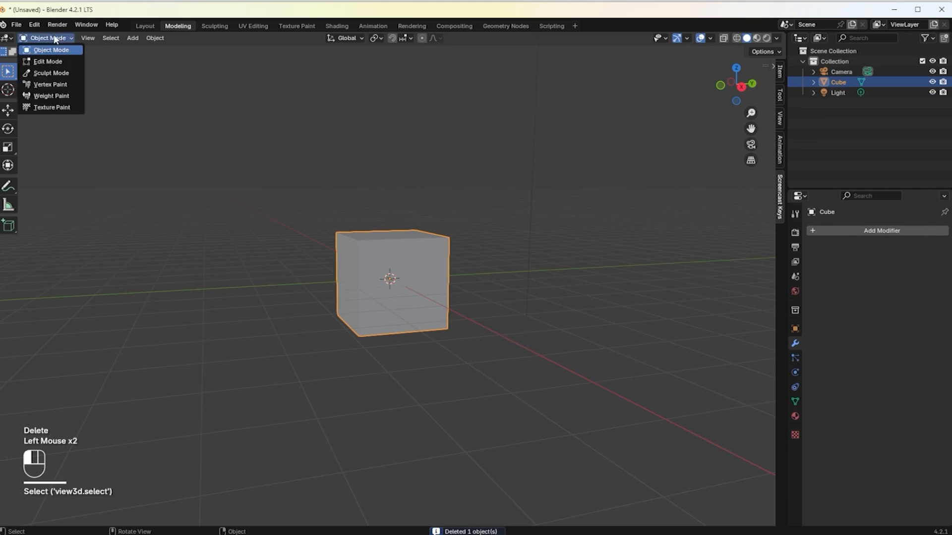
{"action": "left_click", "coordinate": [42, 52]}
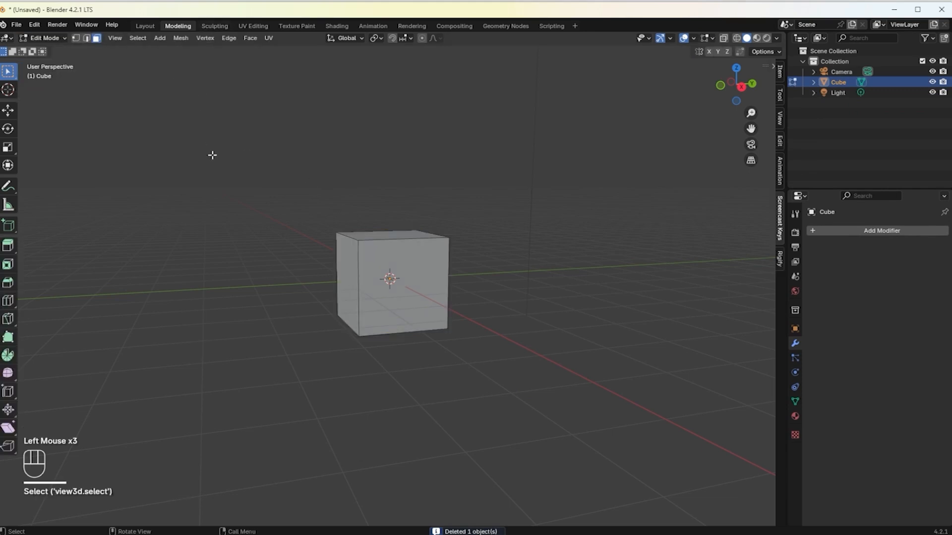
{"action": "scroll", "coordinate": [331, 261], "scroll_direction": "down", "scroll_amount": 3}
{"action": "key", "text": "shift+a"}
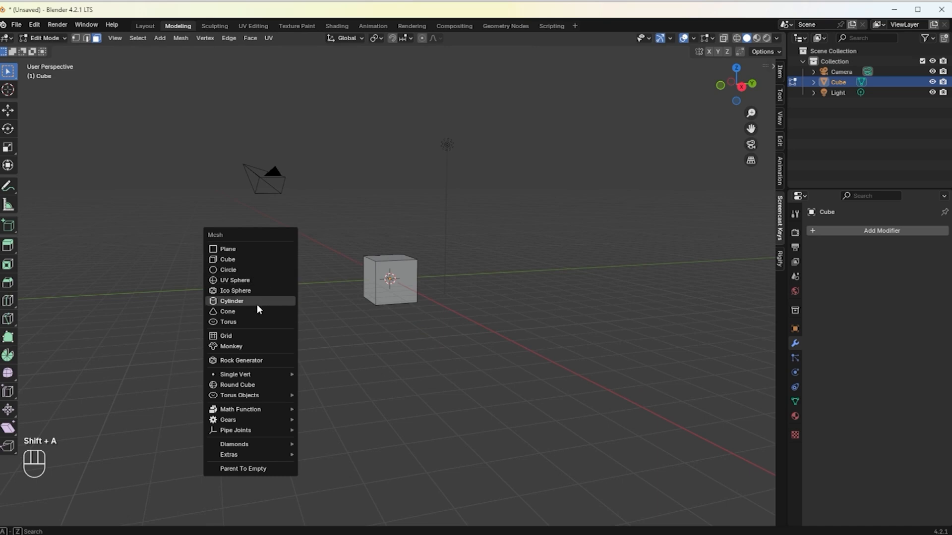
{"action": "left_click", "coordinate": [249, 322]}
{"action": "key", "text": "g"}
{"action": "left_click", "coordinate": [499, 349]}
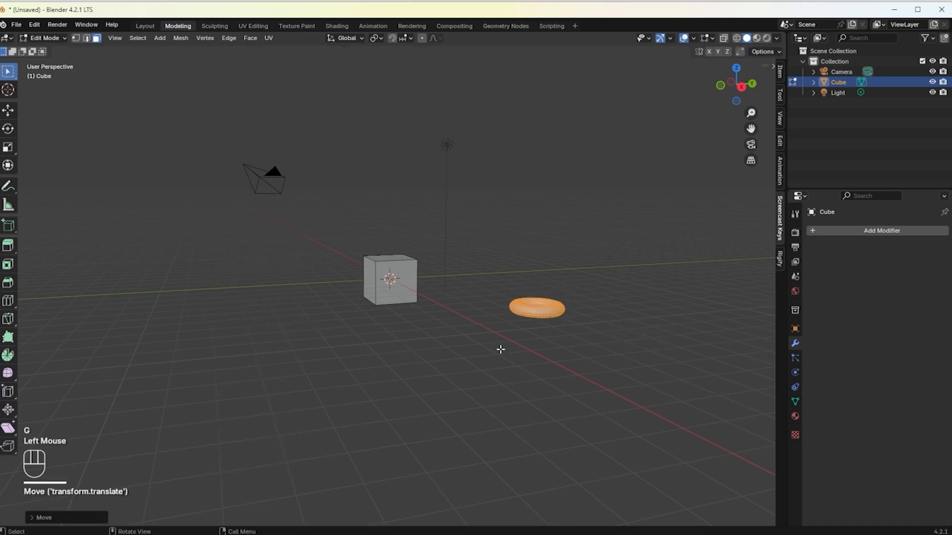
{"action": "double_click", "coordinate": [814, 85]}
{"action": "left_click", "coordinate": [591, 372]}
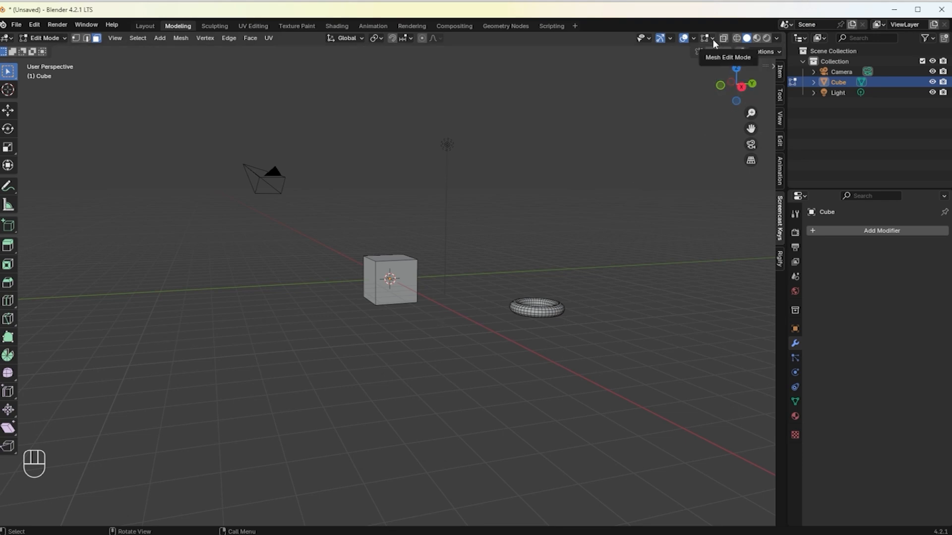
{"action": "left_click", "coordinate": [491, 339]}
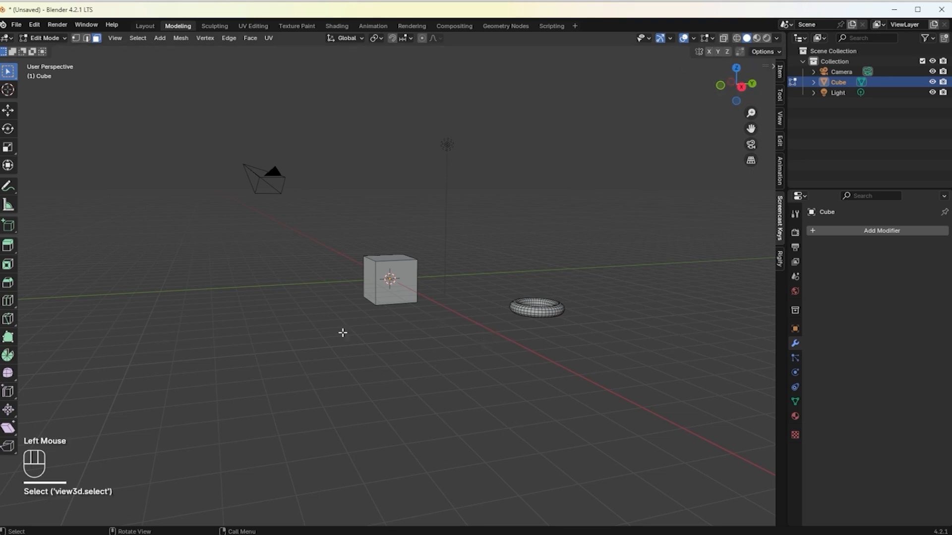
Switch the viewport to wireframe and separate the whole torus from the cube mesh into its own object.
{"action": "left_click", "coordinate": [736, 38]}
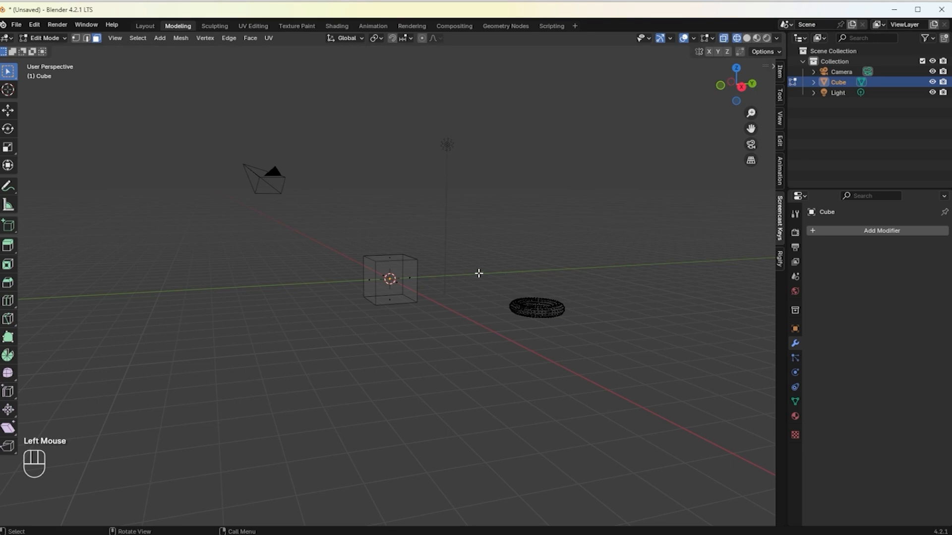
{"action": "left_click_drag", "start_coordinate": [478, 273], "coordinate": [590, 370]}
{"action": "left_click_drag", "start_coordinate": [483, 265], "coordinate": [592, 345]}
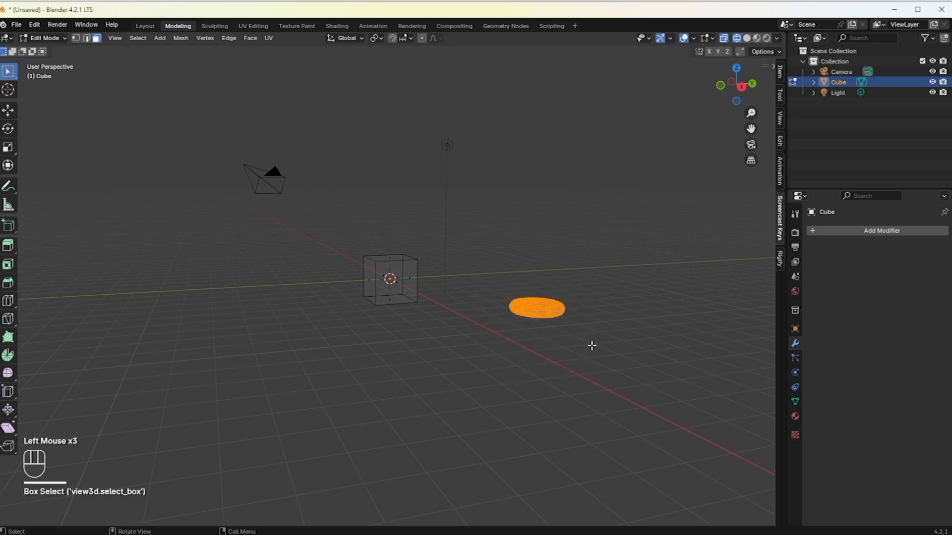
{"action": "key", "text": "p"}
{"action": "left_click", "coordinate": [584, 345]}
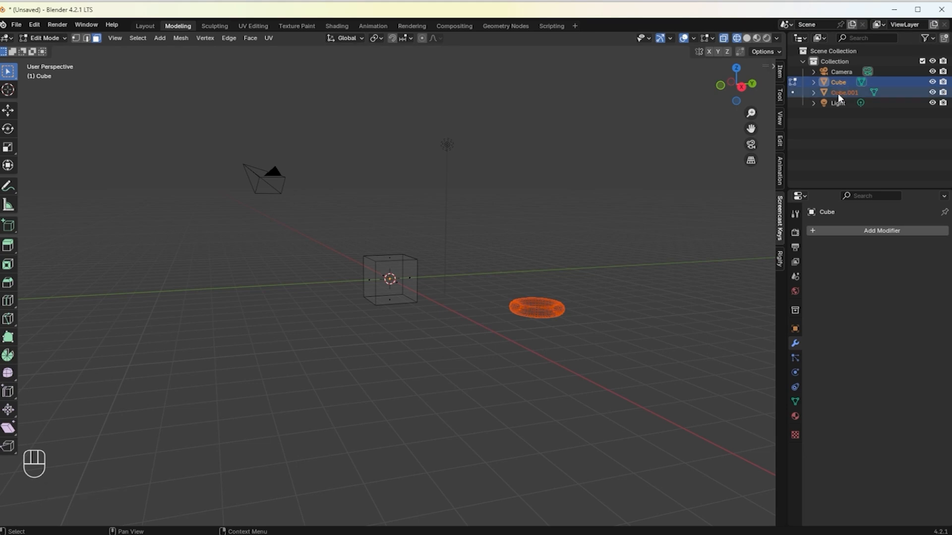
Return the viewport to solid shading and separate the cube's large front-facing face into its own object.
{"action": "left_click", "coordinate": [361, 399]}
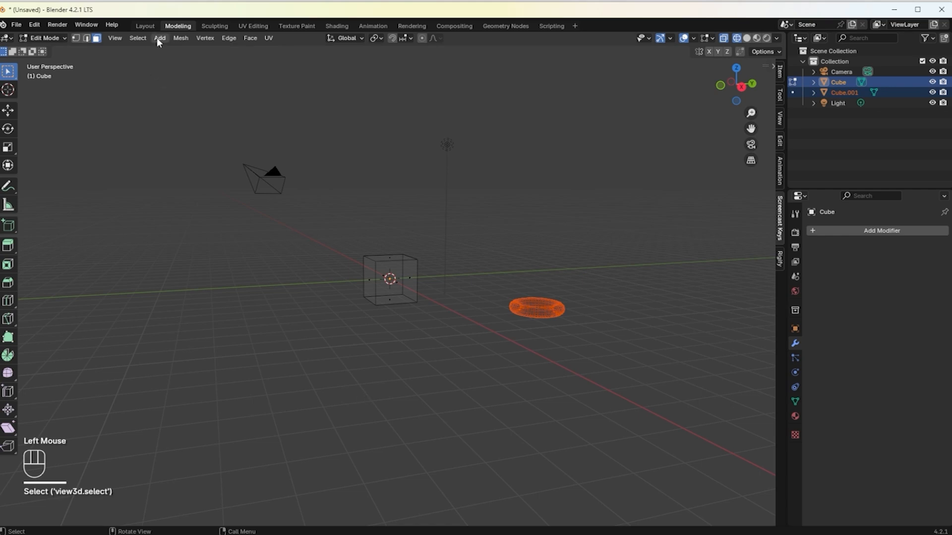
{"action": "left_click", "coordinate": [746, 38]}
{"action": "left_click", "coordinate": [256, 291]}
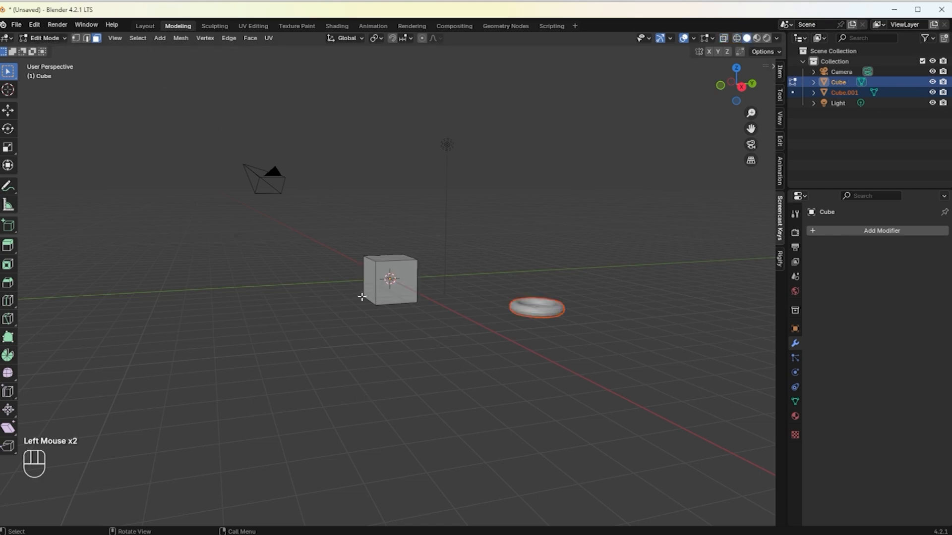
{"action": "left_click", "coordinate": [382, 285]}
{"action": "scroll", "coordinate": [395, 309], "scroll_direction": "up", "scroll_amount": 2}
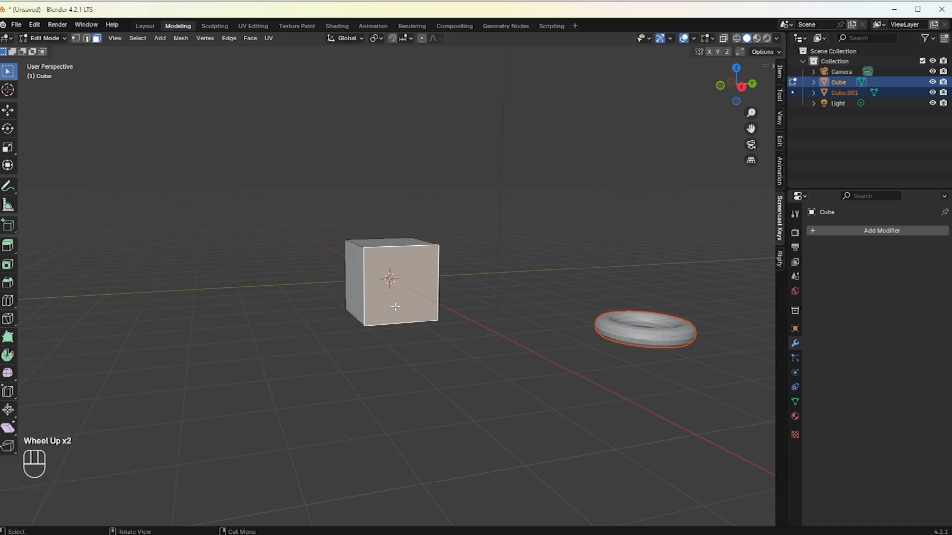
{"action": "key", "text": "p"}
{"action": "left_click", "coordinate": [394, 308]}
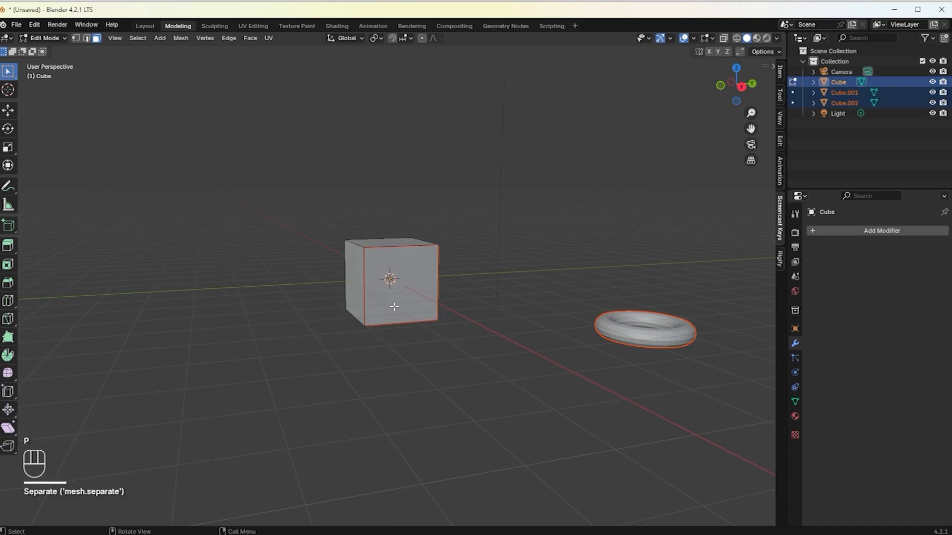
Return to Object Mode and move the separated face away from the cube, to the side opposite the torus.
{"action": "key", "text": "g"}
{"action": "left_click", "coordinate": [43, 37]}
{"action": "left_click", "coordinate": [45, 49]}
{"action": "left_click", "coordinate": [406, 308]}
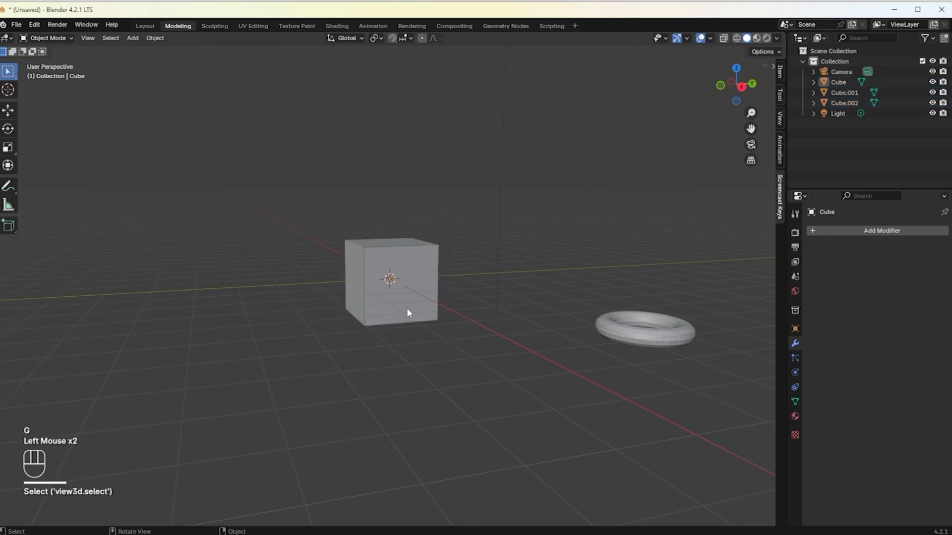
{"action": "left_click", "coordinate": [406, 303]}
{"action": "key", "text": "g"}
{"action": "left_click", "coordinate": [276, 336]}
{"action": "mouse_move", "coordinate": [357, 309]}
{"action": "middle_mouse_down"}
{"action": "mouse_move", "coordinate": [396, 308]}
{"action": "mouse_move", "coordinate": [352, 312]}
{"action": "middle_mouse_up"}
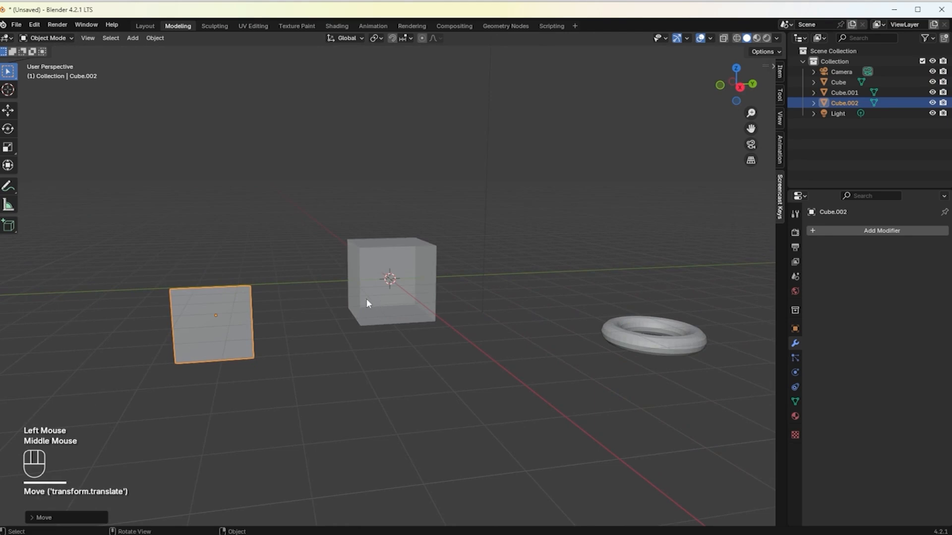
Select the torus and the detached face in turn to check that each is an independent object.
{"action": "left_click", "coordinate": [360, 298]}
{"action": "left_click", "coordinate": [638, 344]}
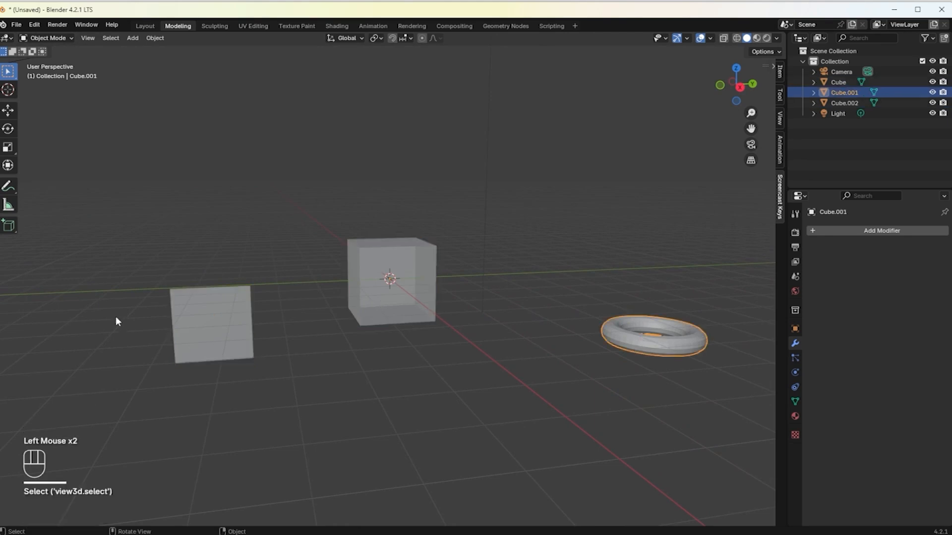
{"action": "left_click", "coordinate": [189, 336]}
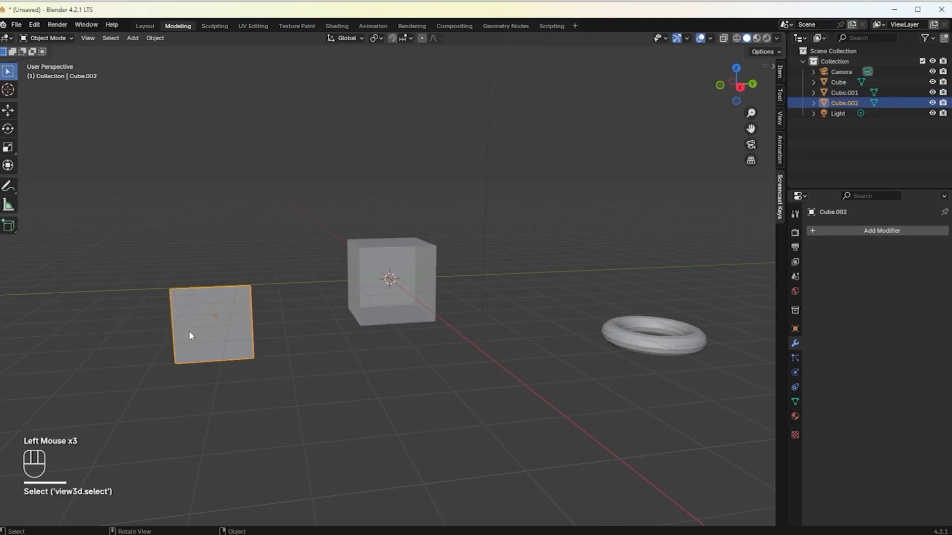
{"action": "scroll", "coordinate": [412, 373], "scroll_direction": "down", "scroll_amount": 2}
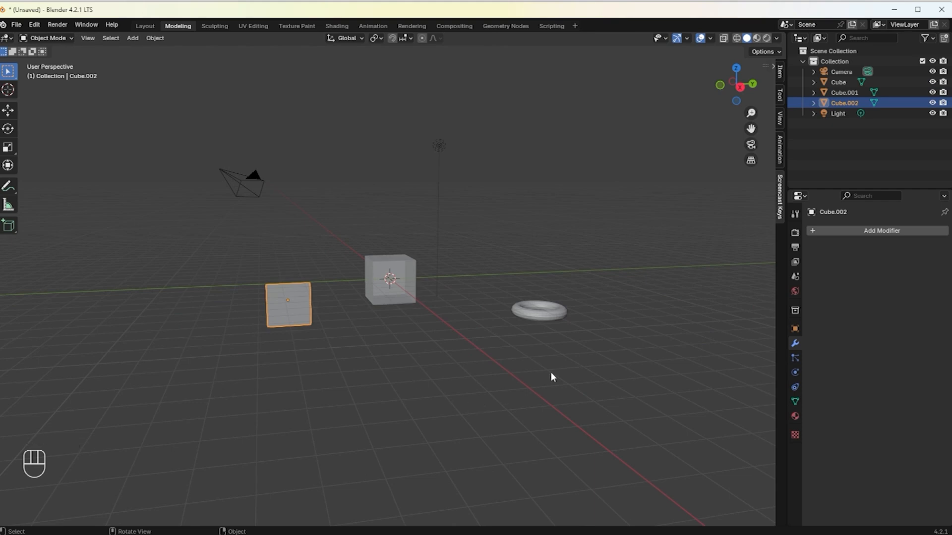
Select the camera and the light individually in the viewport, then clear the selection.
{"action": "left_click_drag", "start_coordinate": [463, 135], "coordinate": [411, 170]}
{"action": "left_click_drag", "start_coordinate": [161, 149], "coordinate": [322, 208]}
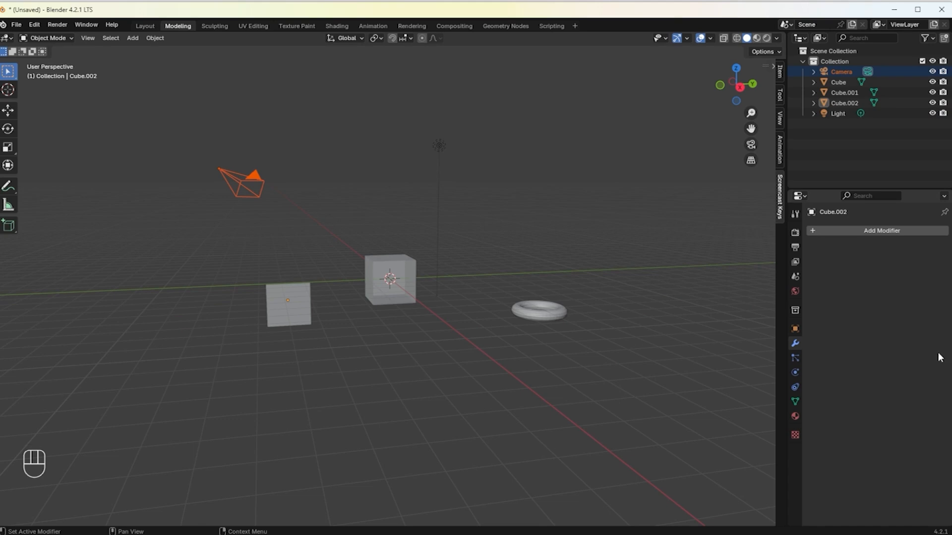
{"action": "left_click_drag", "start_coordinate": [482, 119], "coordinate": [423, 157]}
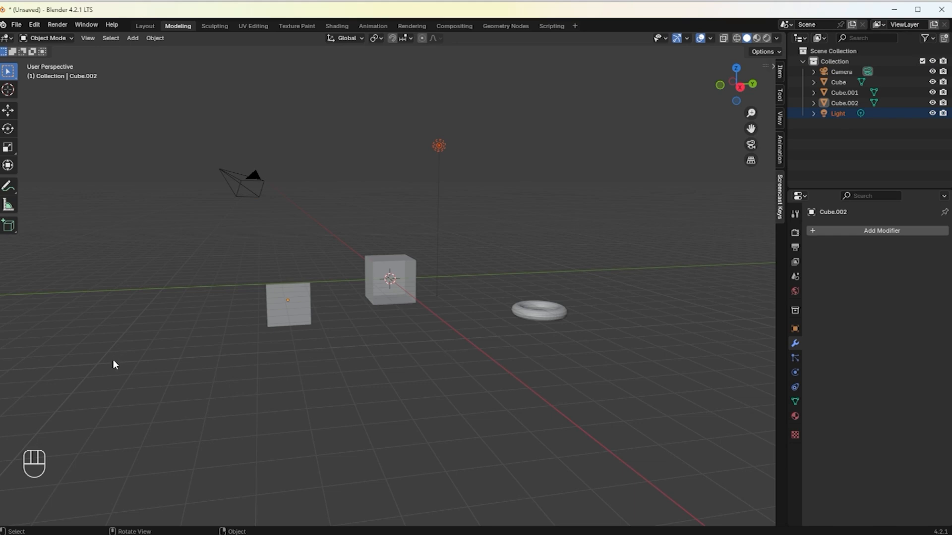
{"action": "left_click_drag", "start_coordinate": [120, 144], "coordinate": [346, 231]}
{"action": "left_click_drag", "start_coordinate": [492, 131], "coordinate": [418, 175]}
{"action": "left_click", "coordinate": [560, 433]}
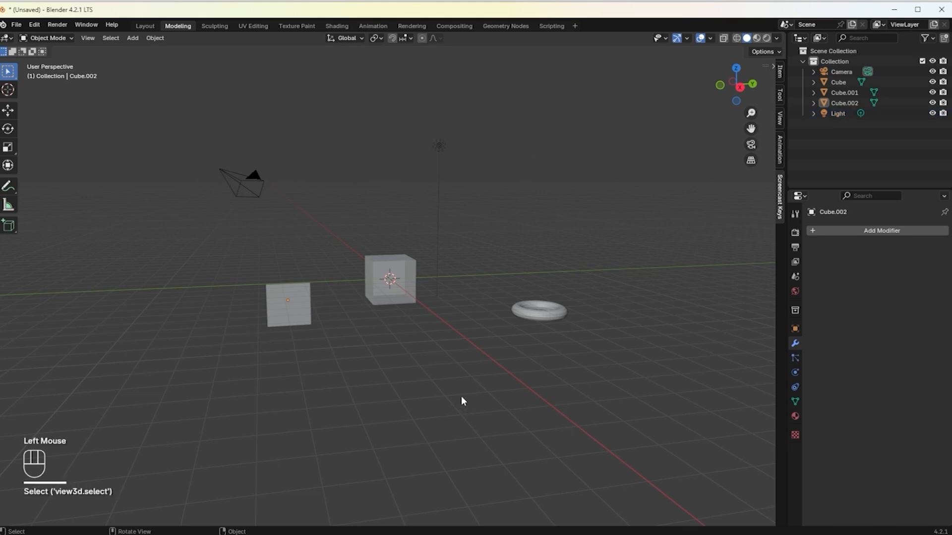
Start a new General file and discard the changes to the current scene.
{"action": "left_click", "coordinate": [16, 26]}
{"action": "mouse_move", "coordinate": [48, 61]}
{"action": "left_click", "coordinate": [180, 66]}
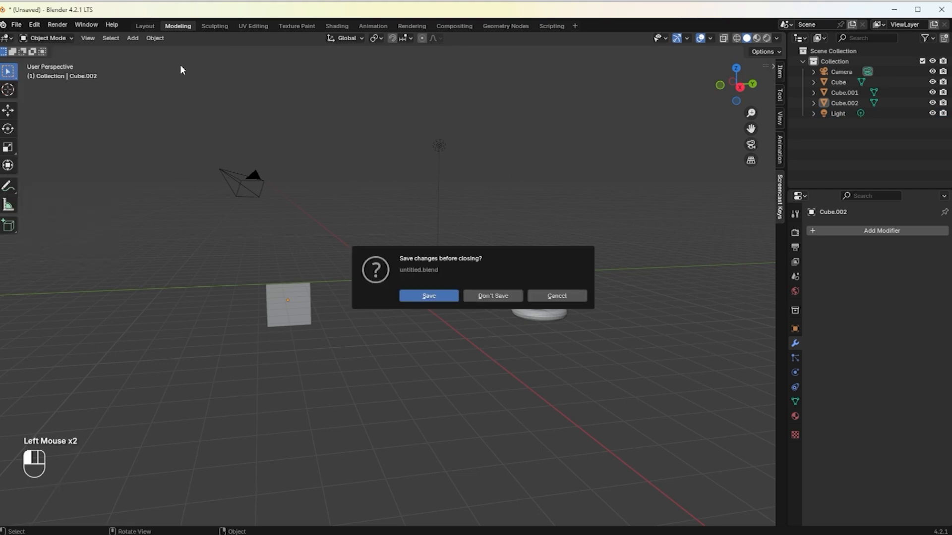
{"action": "left_click", "coordinate": [487, 296]}
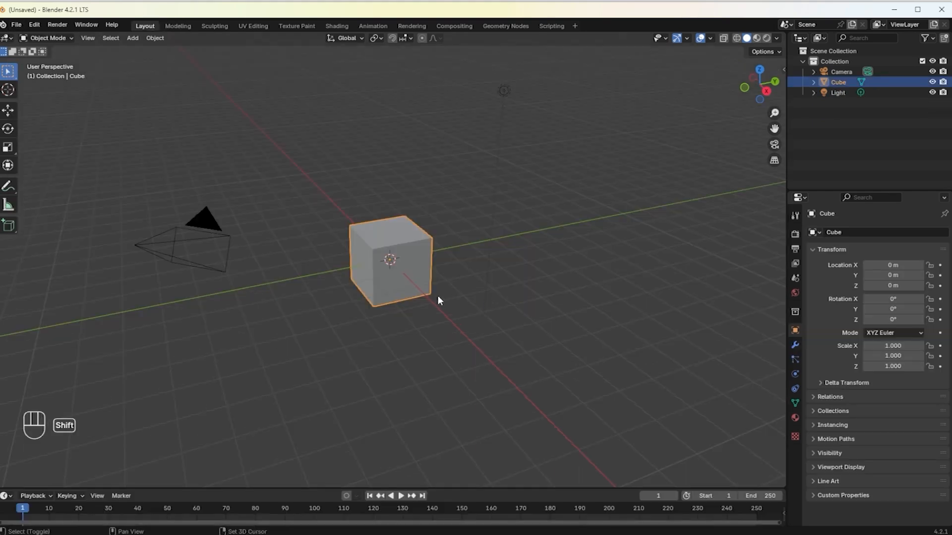
Duplicate the default cube in Object Mode and place the copy beside it at about X 2.6, Y 4.99, Z -0.73 m.
{"action": "key", "text": "shift+d"}
{"action": "left_click", "coordinate": [608, 320]}
{"action": "middle_click_drag", "start_coordinate": [608, 320], "coordinate": [578, 313]}
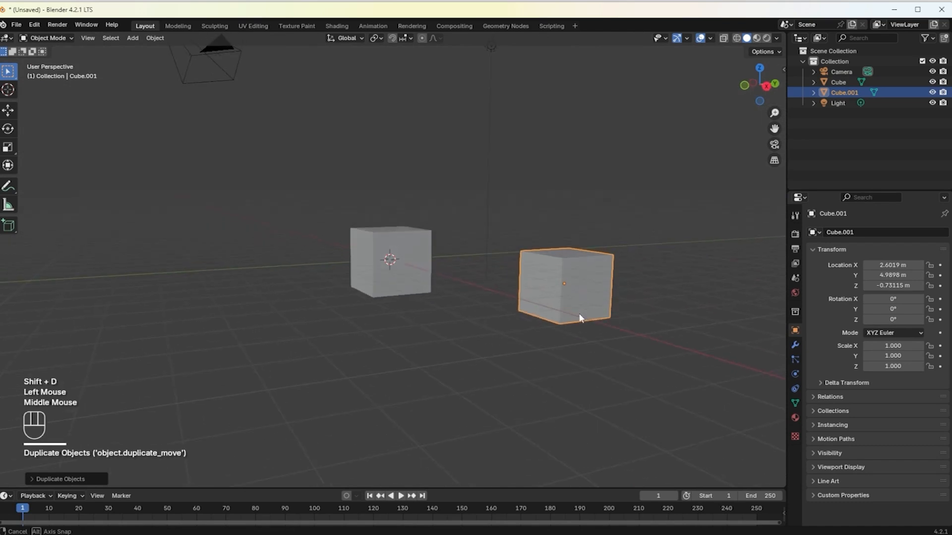
Enter Edit Mode on the original cube and try to select corner vertices on both it and the duplicate.
{"action": "left_click", "coordinate": [395, 269]}
{"action": "key", "text": "Tab"}
{"action": "left_click", "coordinate": [465, 248]}
{"action": "left_click_drag", "start_coordinate": [423, 223], "coordinate": [438, 243]}
{"action": "left_click_drag", "start_coordinate": [516, 247], "coordinate": [526, 260]}
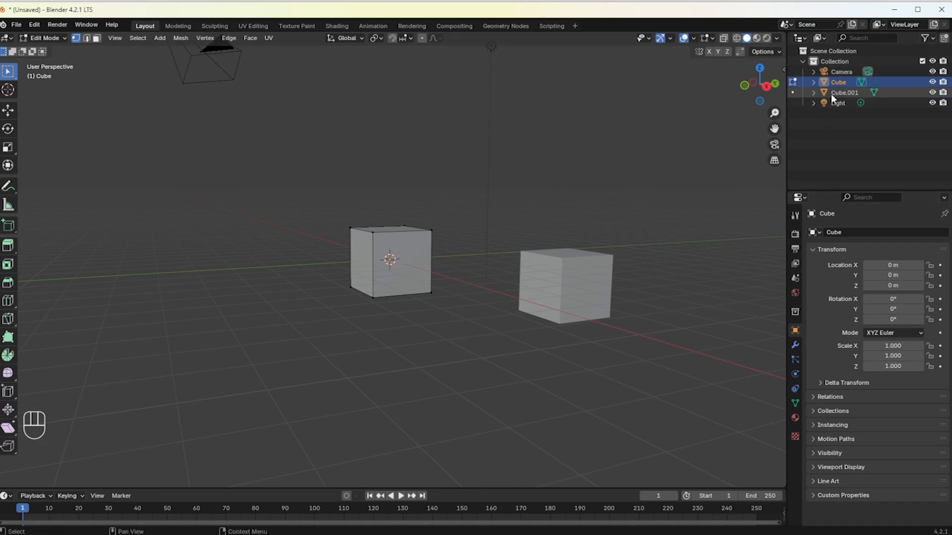
{"action": "left_click", "coordinate": [544, 307]}
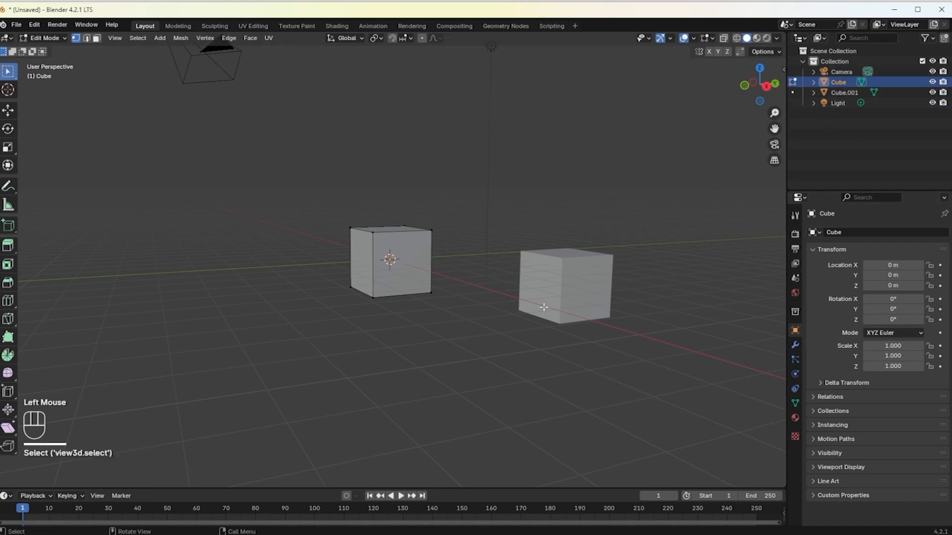
Select both cubes together in Object Mode and enter Edit Mode on the two objects at once.
{"action": "left_click", "coordinate": [45, 38]}
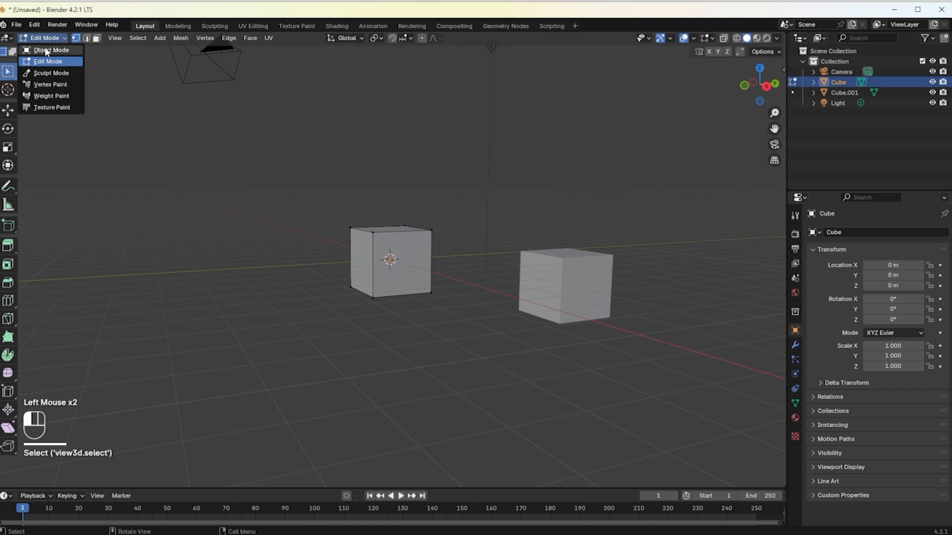
{"action": "left_click", "coordinate": [45, 47]}
{"action": "left_click", "coordinate": [576, 296], "text": "shift"}
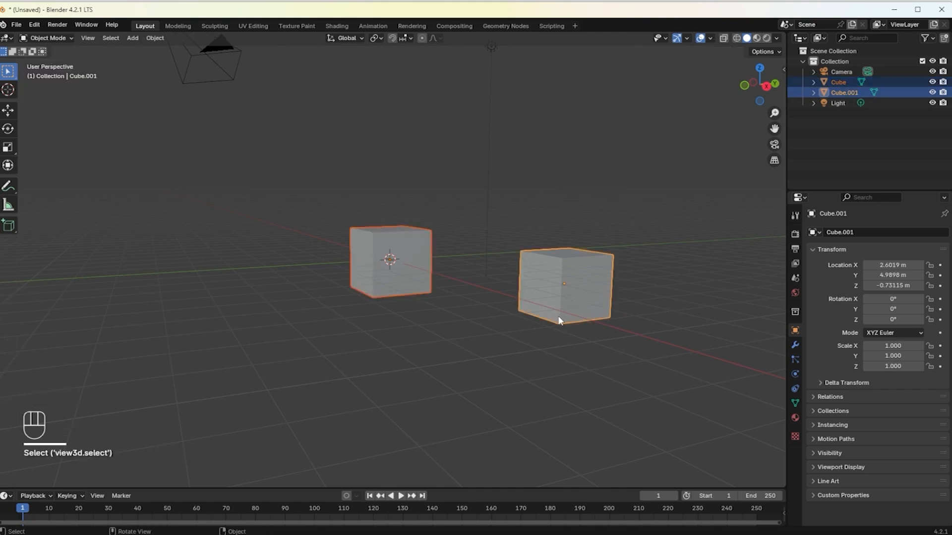
{"action": "key", "text": "j"}
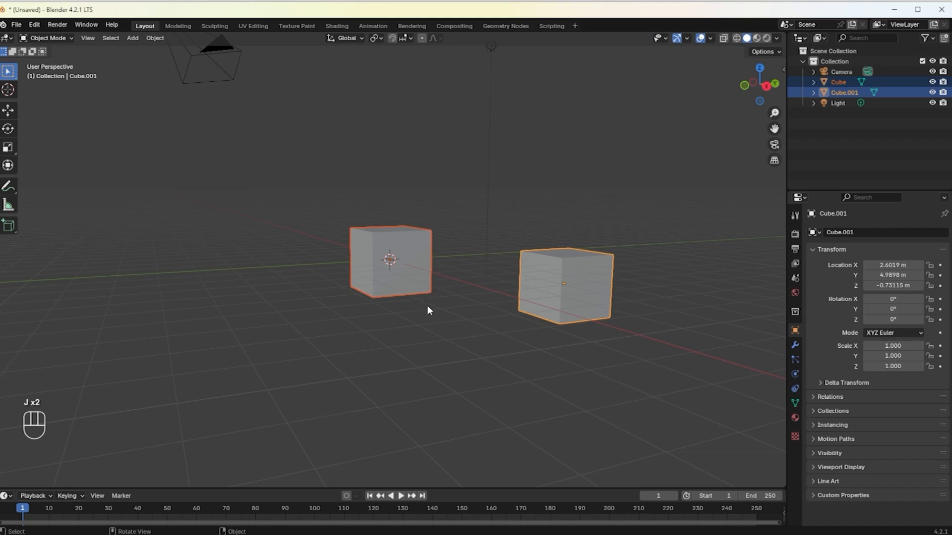
{"action": "scroll", "coordinate": [448, 336], "scroll_direction": "down", "scroll_amount": 1}
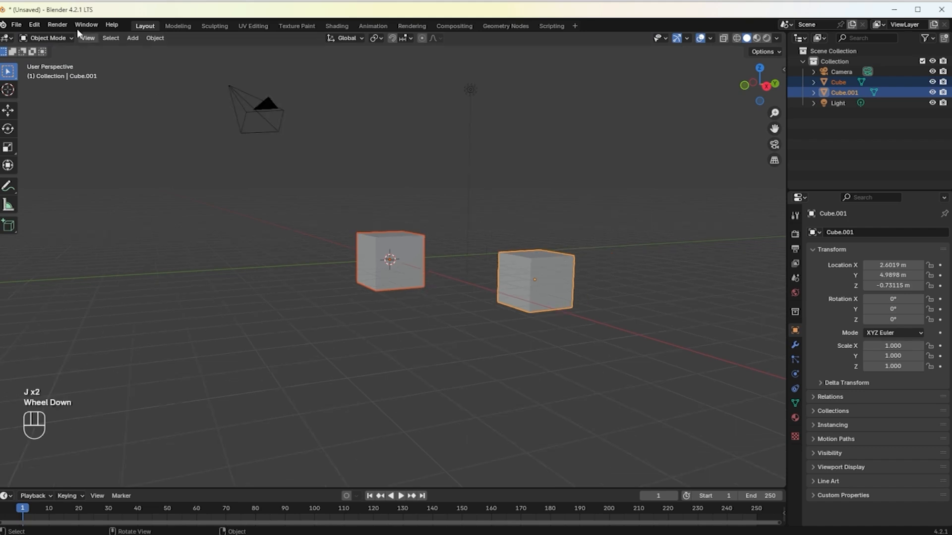
{"action": "left_click", "coordinate": [44, 38]}
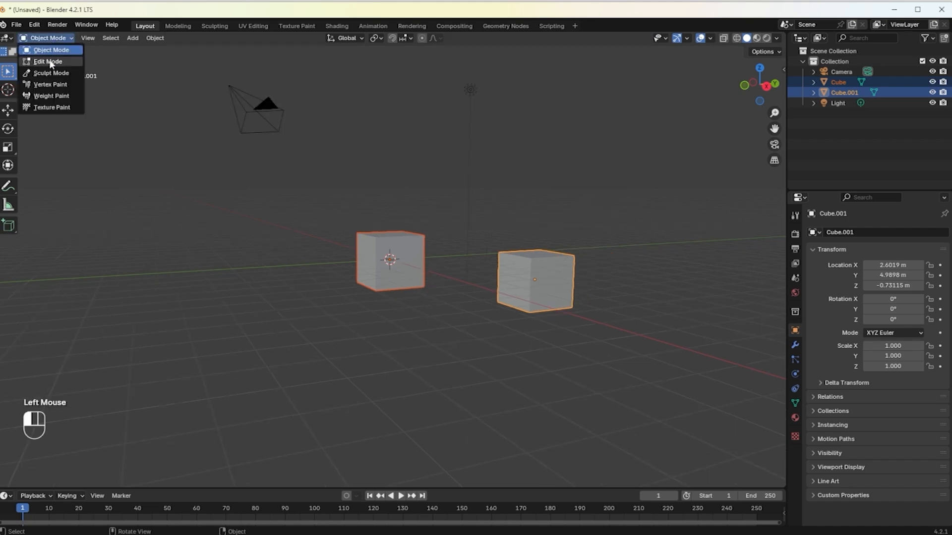
{"action": "left_click", "coordinate": [47, 60]}
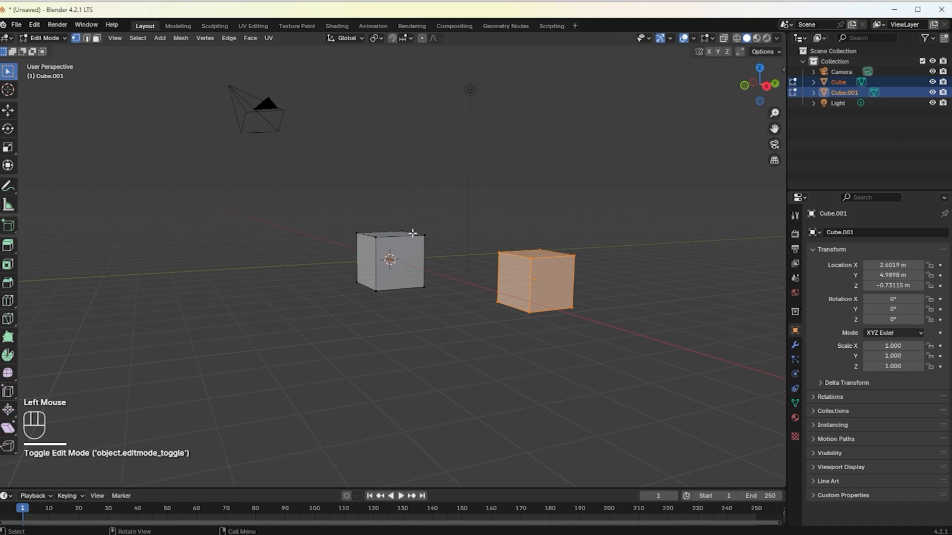
Select all vertices of both cubes and try to connect them with a vertex path.
{"action": "key", "text": "alt+a"}
{"action": "left_click_drag", "start_coordinate": [336, 205], "coordinate": [595, 362]}
{"action": "key", "text": "j"}
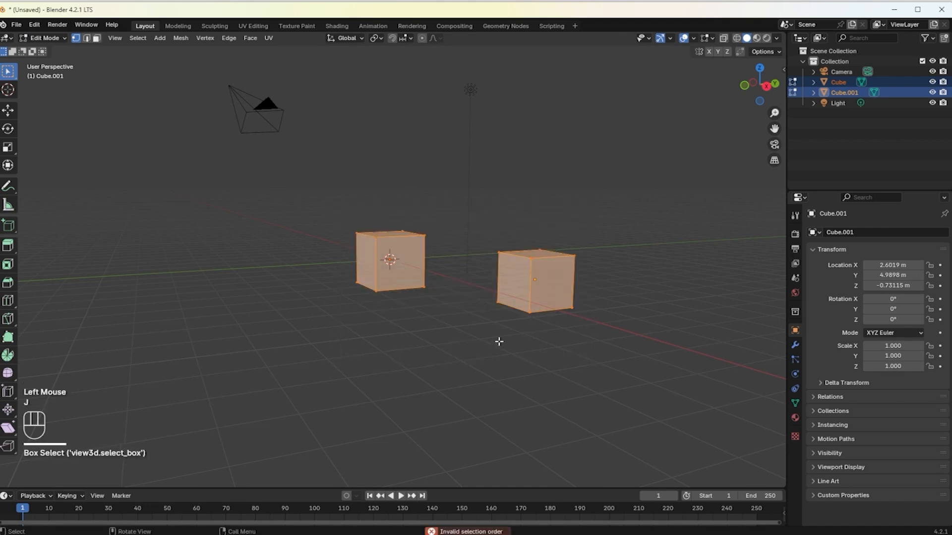
Select only the facing upper corner vertices of the two cube objects, try to connect them, then clear the selection.
{"action": "left_click", "coordinate": [449, 324]}
{"action": "left_click", "coordinate": [470, 306]}
{"action": "left_click_drag", "start_coordinate": [418, 226], "coordinate": [437, 250], "text": "shift"}
{"action": "left_click", "coordinate": [498, 253], "text": "shift"}
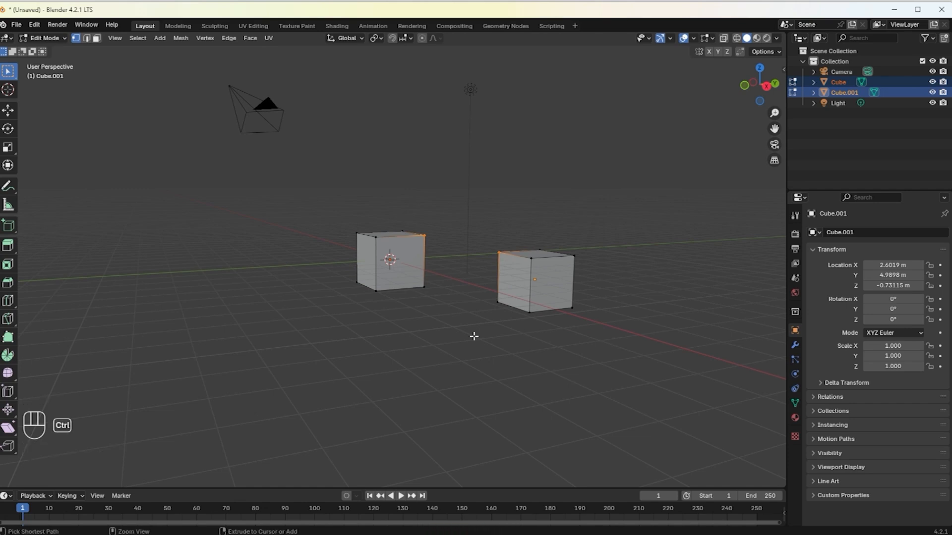
{"action": "key", "text": "ctrl+j"}
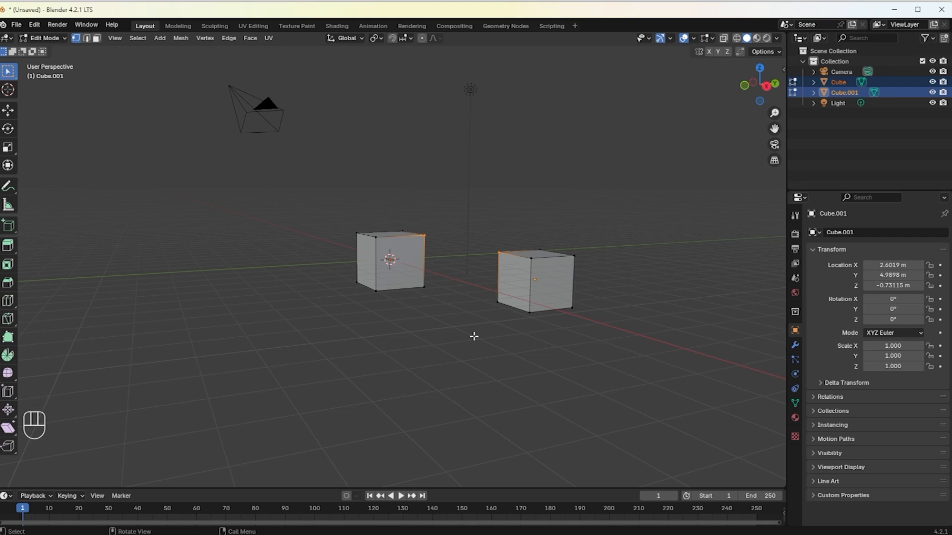
{"action": "scroll", "coordinate": [474, 259], "scroll_direction": "up", "scroll_amount": 2}
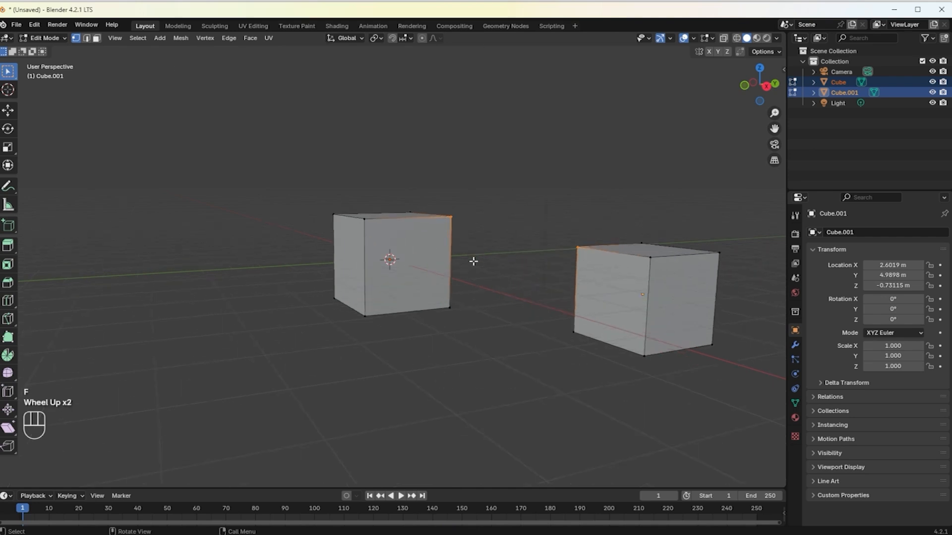
{"action": "scroll", "coordinate": [548, 335], "scroll_direction": "down", "scroll_amount": 1}
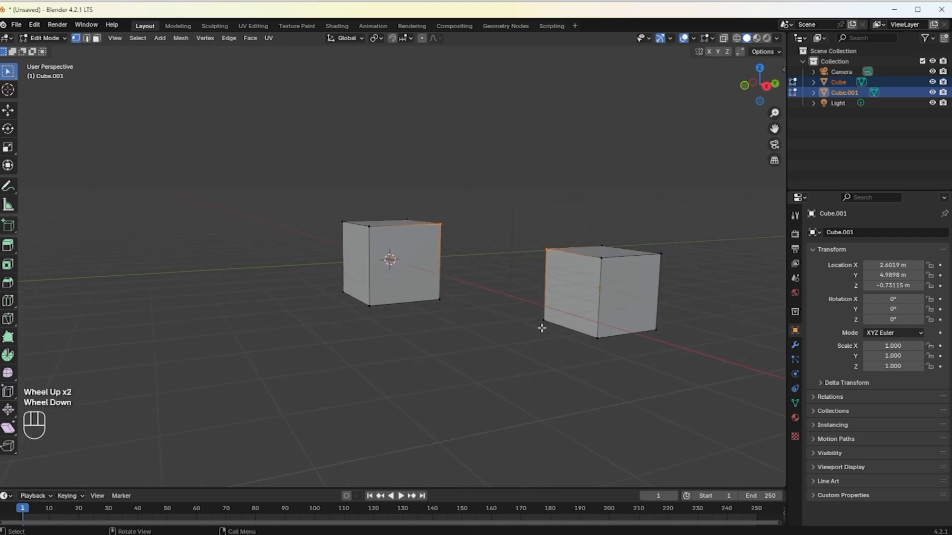
{"action": "scroll", "coordinate": [542, 335], "scroll_direction": "down", "scroll_amount": 3}
{"action": "left_click", "coordinate": [528, 358]}
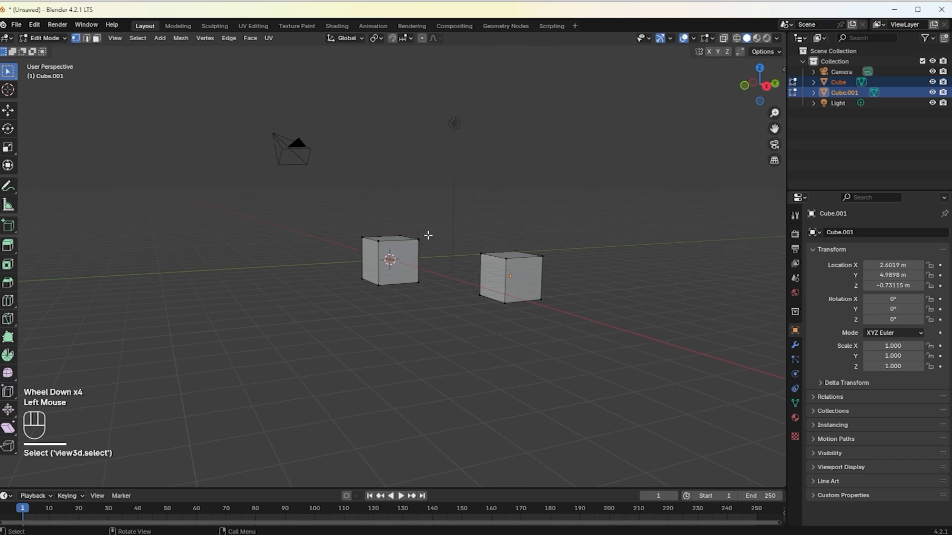
Return to Object Mode and delete the duplicate cube object.
{"action": "left_click", "coordinate": [481, 254]}
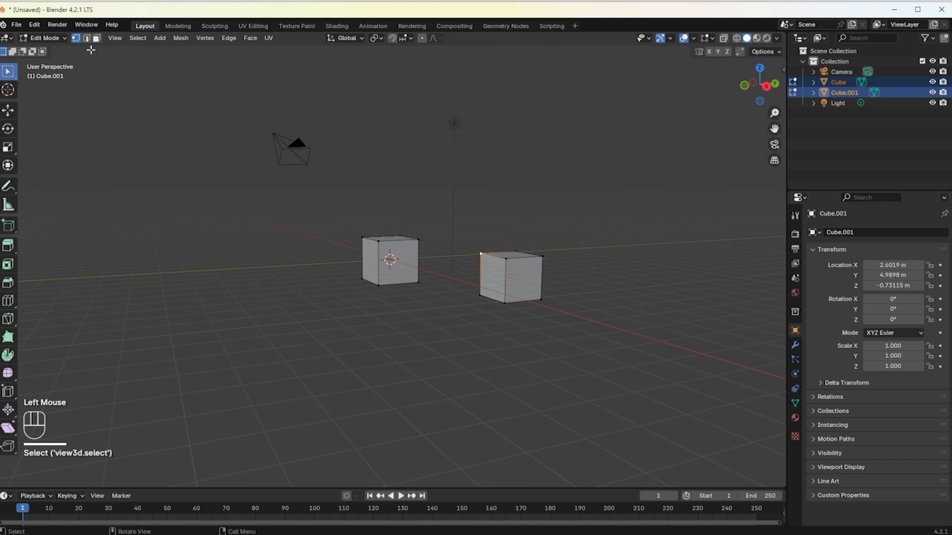
{"action": "left_click", "coordinate": [55, 42]}
{"action": "left_click", "coordinate": [45, 43]}
{"action": "left_click", "coordinate": [487, 272]}
{"action": "left_click", "coordinate": [502, 325]}
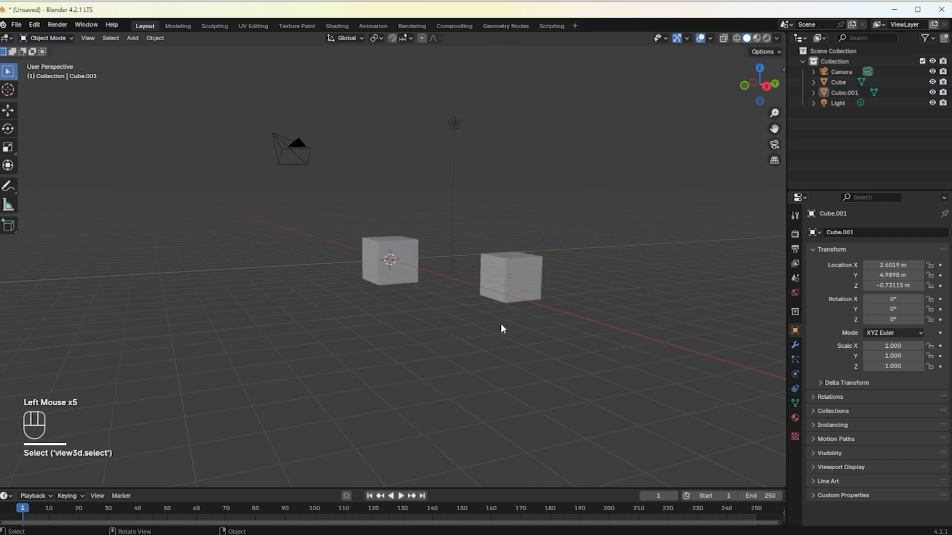
{"action": "left_click", "coordinate": [501, 290]}
{"action": "key", "text": "Delete"}
In the remaining cube's Edit Mode, duplicate its entire mesh, place the copy beside the original and clear the selection.
{"action": "left_click", "coordinate": [381, 267]}
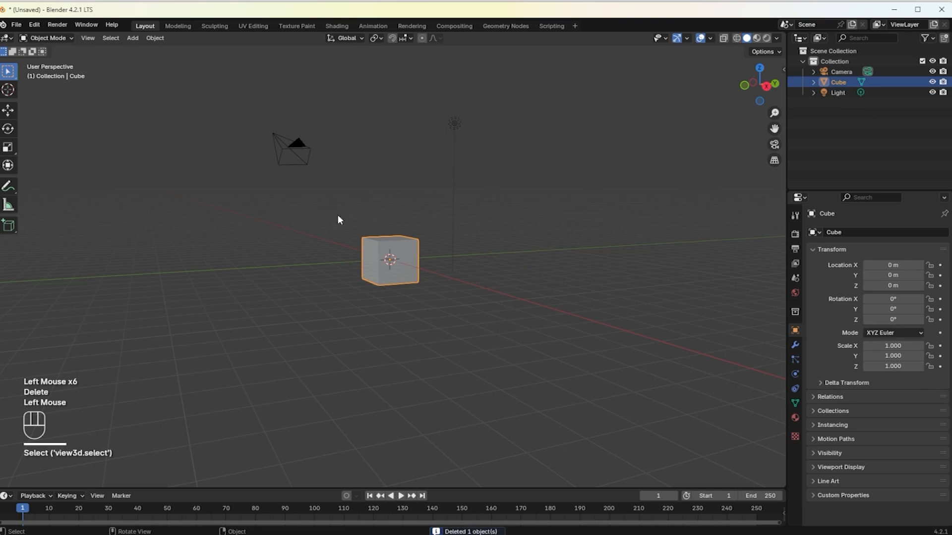
{"action": "left_click", "coordinate": [46, 38]}
{"action": "left_click", "coordinate": [47, 62]}
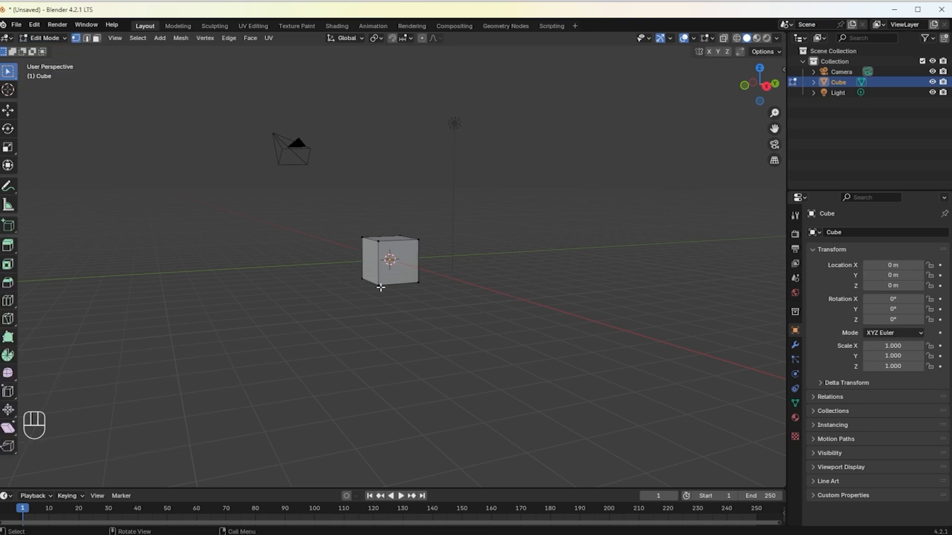
{"action": "key", "text": "a"}
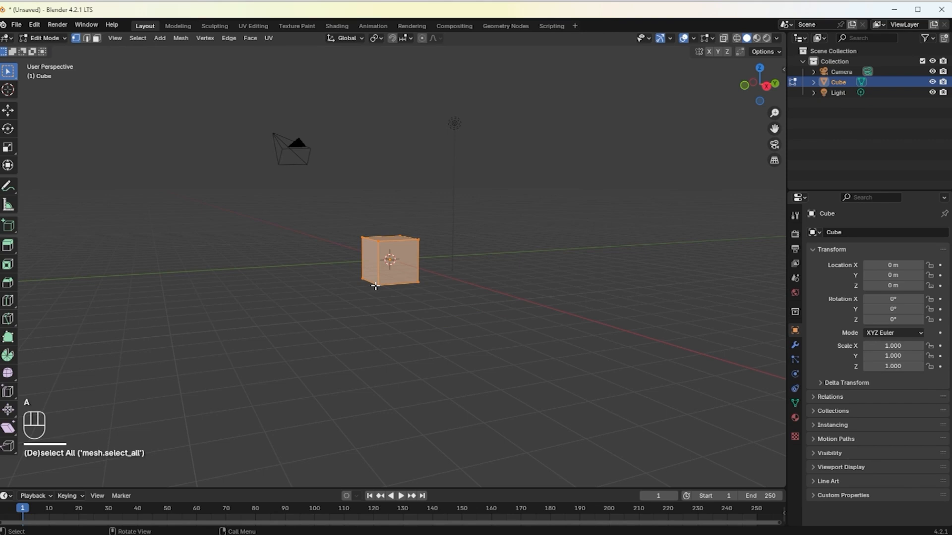
{"action": "key", "text": "shift+d"}
{"action": "left_click", "coordinate": [453, 330]}
{"action": "left_click", "coordinate": [427, 334]}
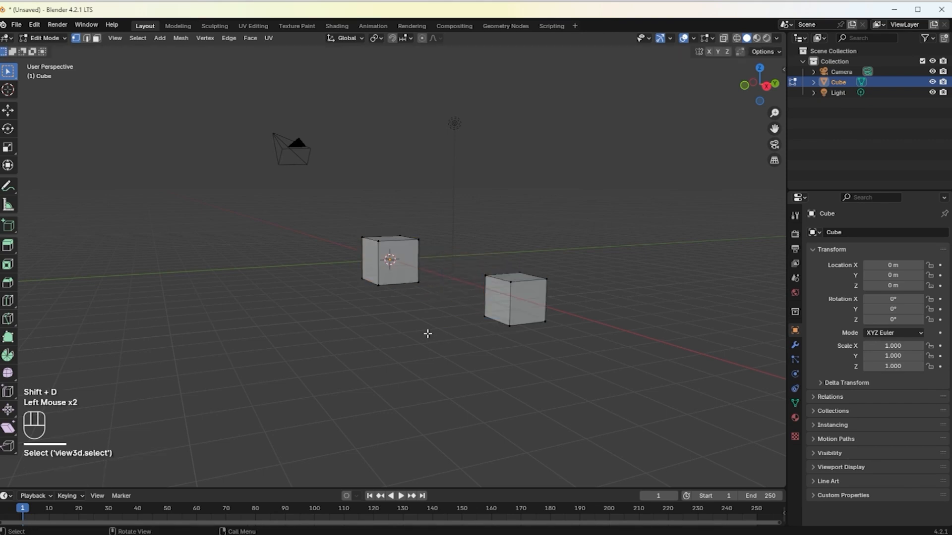
Join the facing upper corner vertices of the two cubes with an edge, then undo that edge.
{"action": "left_click_drag", "start_coordinate": [410, 227], "coordinate": [432, 253], "text": "shift"}
{"action": "left_click", "coordinate": [479, 271], "text": "shift"}
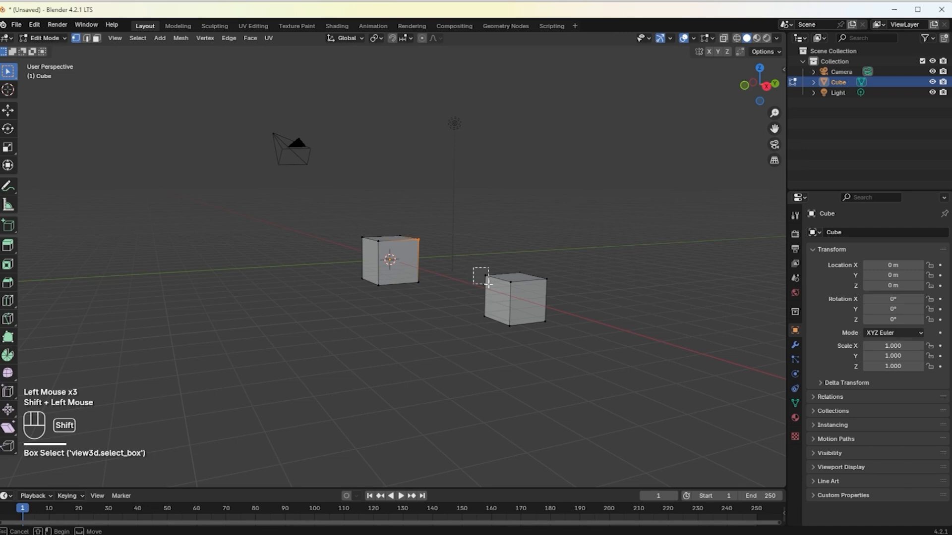
{"action": "left_click", "coordinate": [485, 278], "text": "shift"}
{"action": "left_click", "coordinate": [486, 276], "text": "shift"}
{"action": "left_click", "coordinate": [485, 282], "text": "shift"}
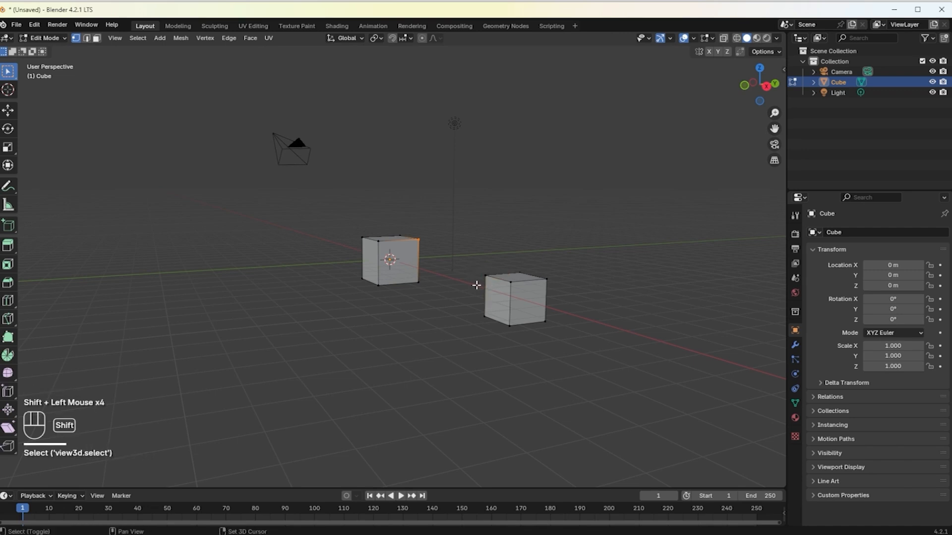
{"action": "left_click_drag", "start_coordinate": [475, 267], "coordinate": [495, 292], "text": "shift"}
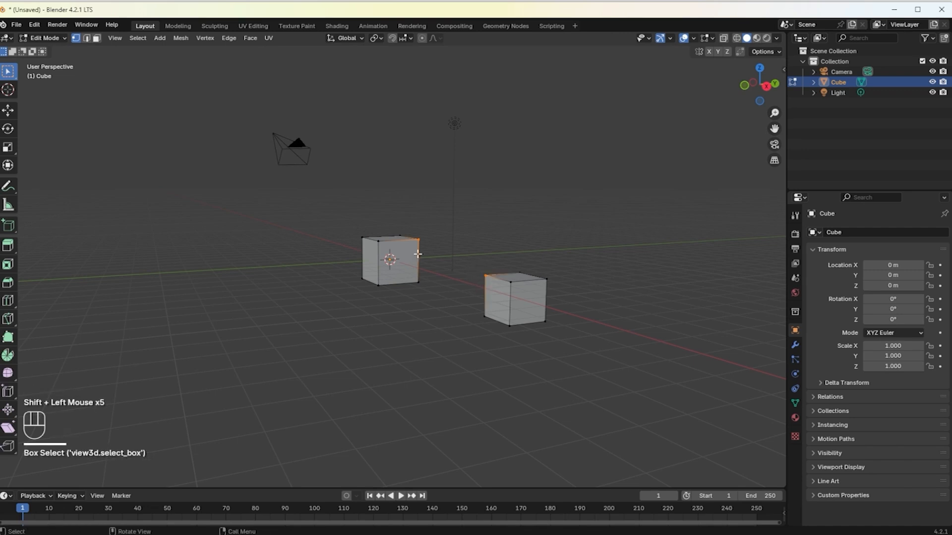
{"action": "key", "text": "ctrl+j"}
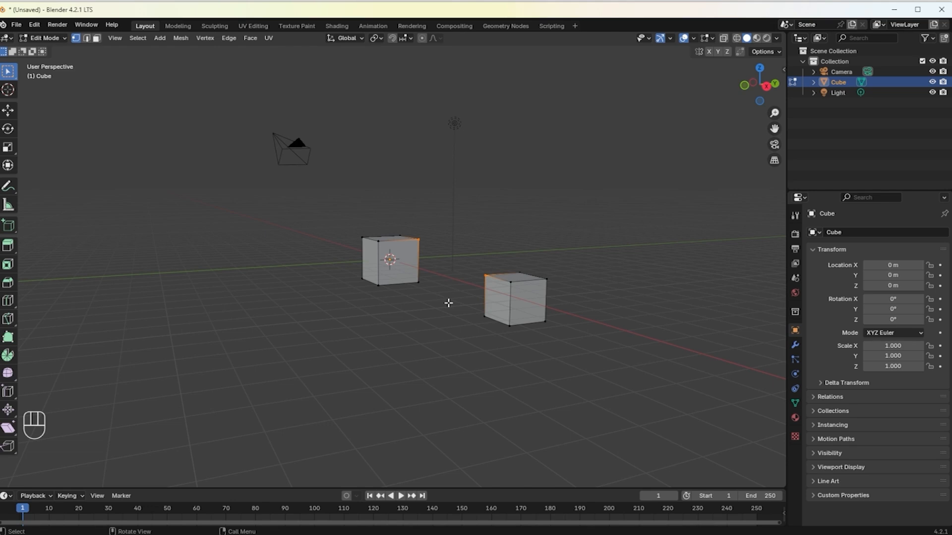
{"action": "key", "text": "f"}
{"action": "scroll", "coordinate": [448, 292], "scroll_direction": "up", "scroll_amount": 3}
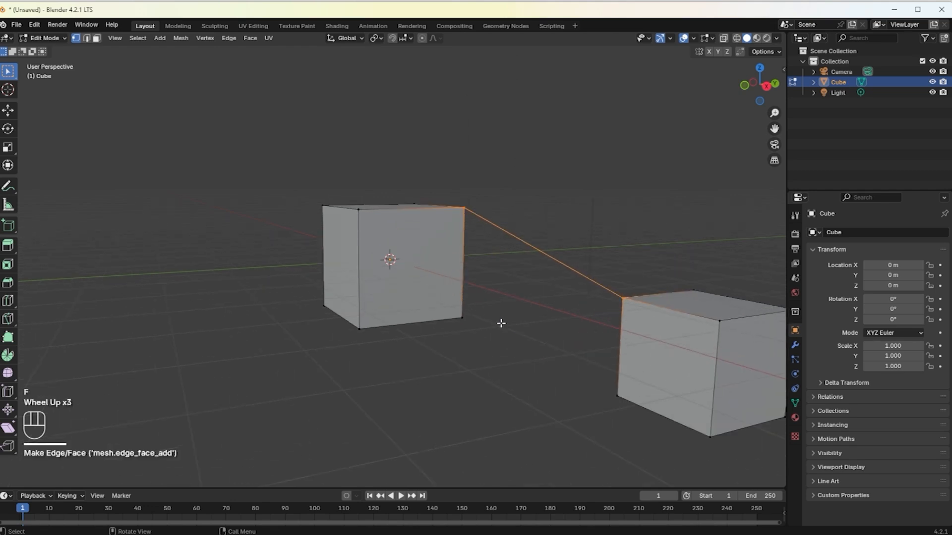
{"action": "middle_click_drag", "start_coordinate": [516, 327], "coordinate": [518, 365]}
{"action": "key", "text": "ctrl+z"}
Fill a triangular face between two upper vertices of the first cube and the facing upper vertex of its copy, and return to Object Mode.
{"action": "left_click", "coordinate": [515, 370]}
{"action": "left_click_drag", "start_coordinate": [459, 216], "coordinate": [490, 264]}
{"action": "left_click", "coordinate": [615, 283], "text": "shift"}
{"action": "left_click", "coordinate": [615, 283], "text": "shift"}
{"action": "left_click", "coordinate": [614, 281], "text": "shift"}
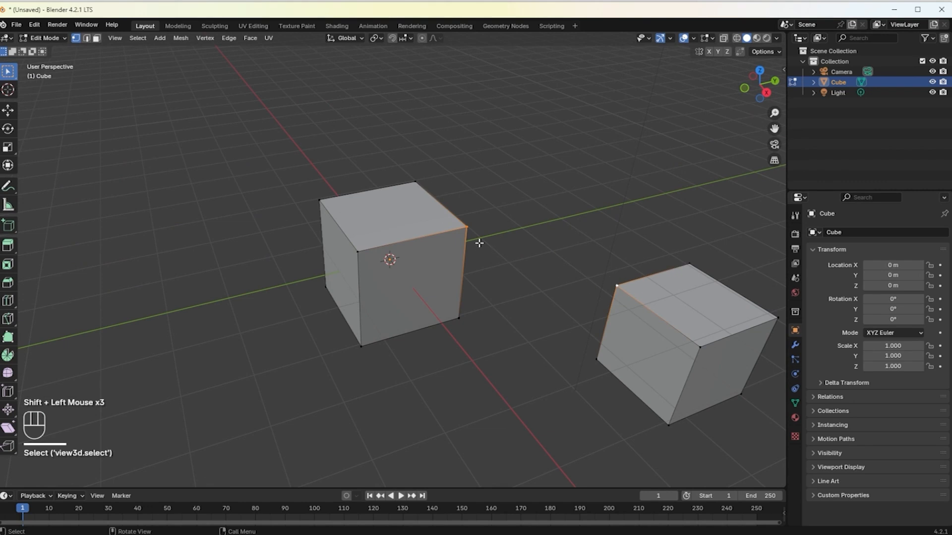
{"action": "left_click", "coordinate": [357, 252], "text": "shift"}
{"action": "left_click_drag", "start_coordinate": [360, 253], "coordinate": [366, 260], "text": "shift"}
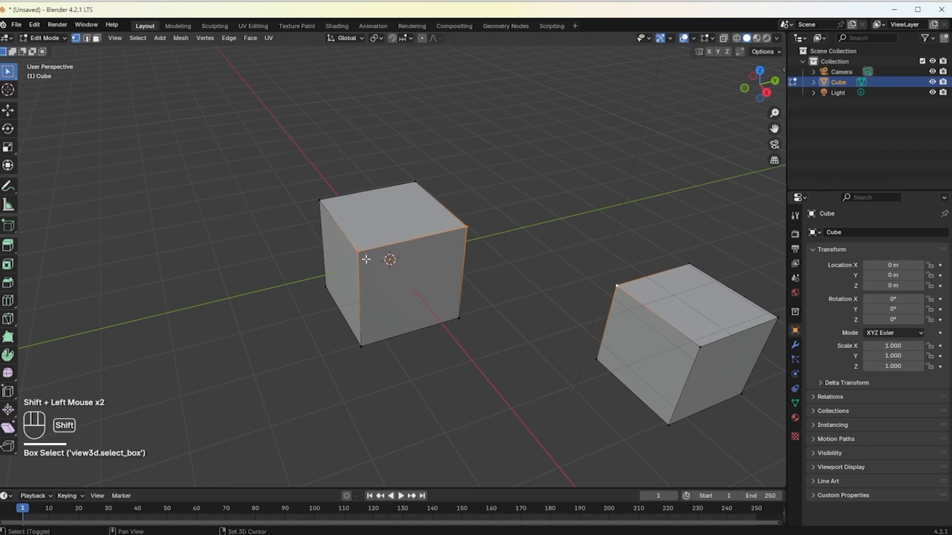
{"action": "key", "text": "f"}
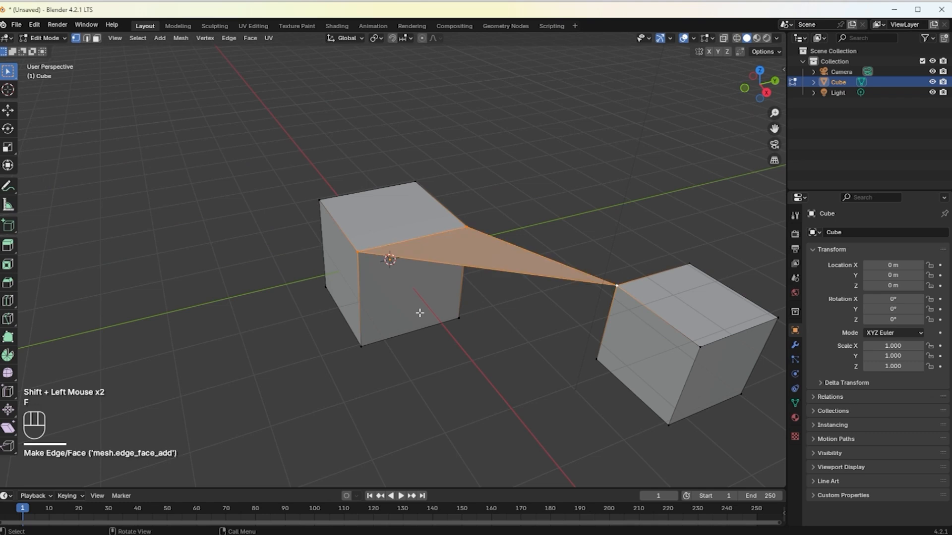
{"action": "middle_click_drag", "start_coordinate": [437, 313], "coordinate": [500, 311]}
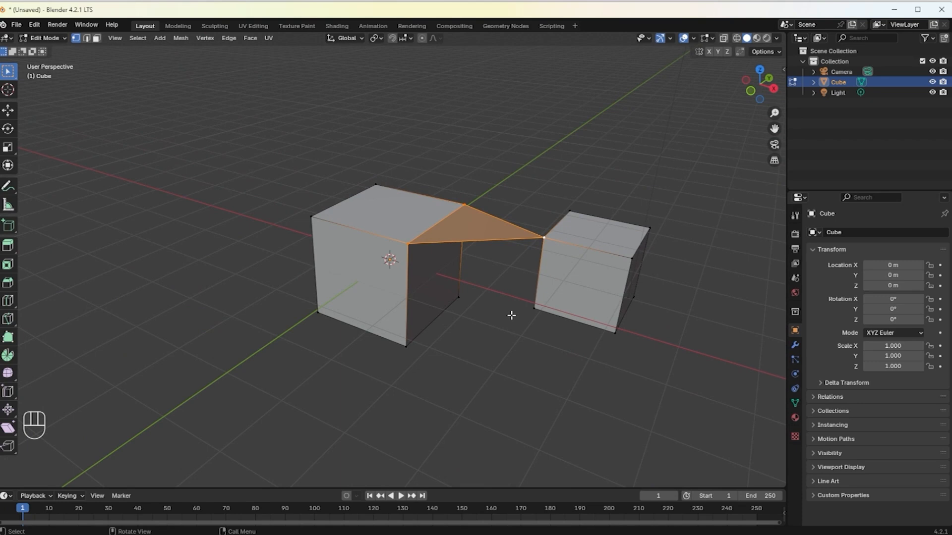
{"action": "left_click", "coordinate": [54, 39]}
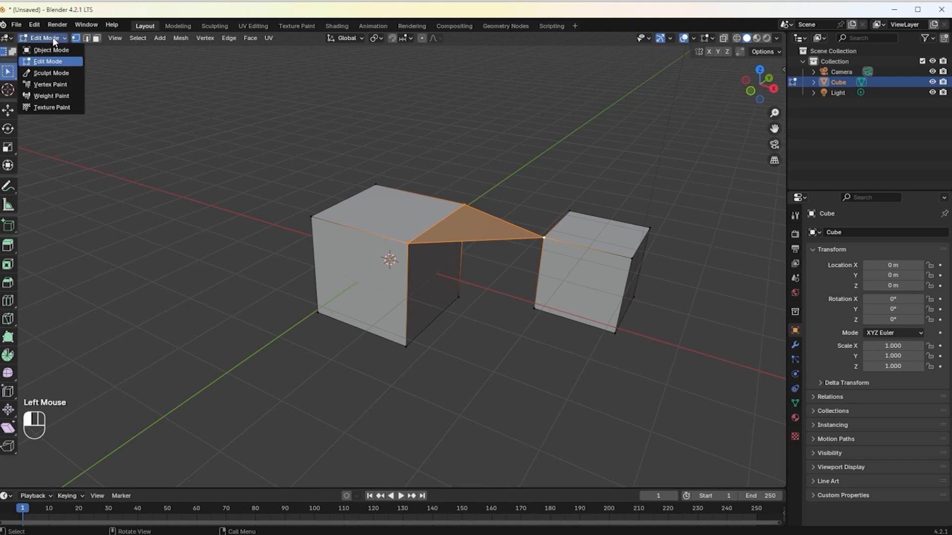
{"action": "left_click", "coordinate": [51, 51]}
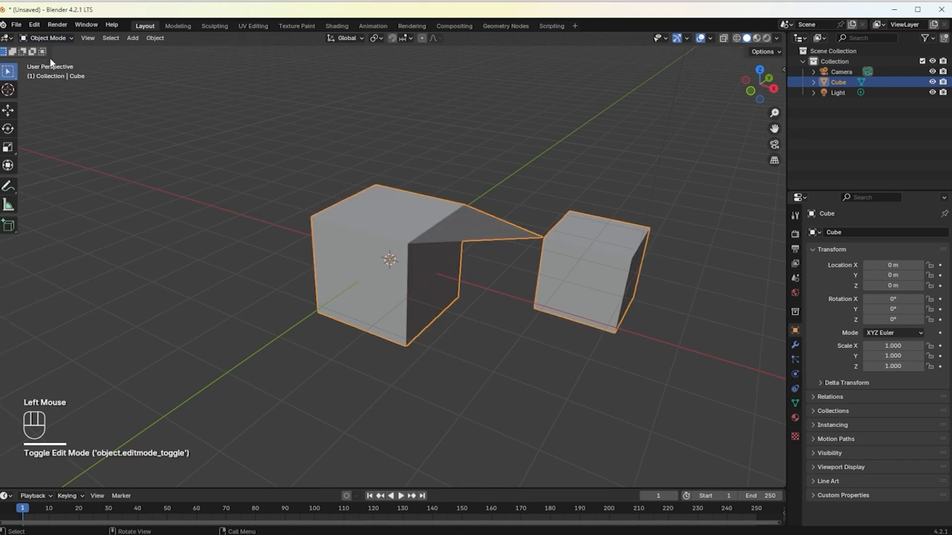
{"action": "left_click", "coordinate": [22, 22]}
{"action": "mouse_move", "coordinate": [61, 61]}
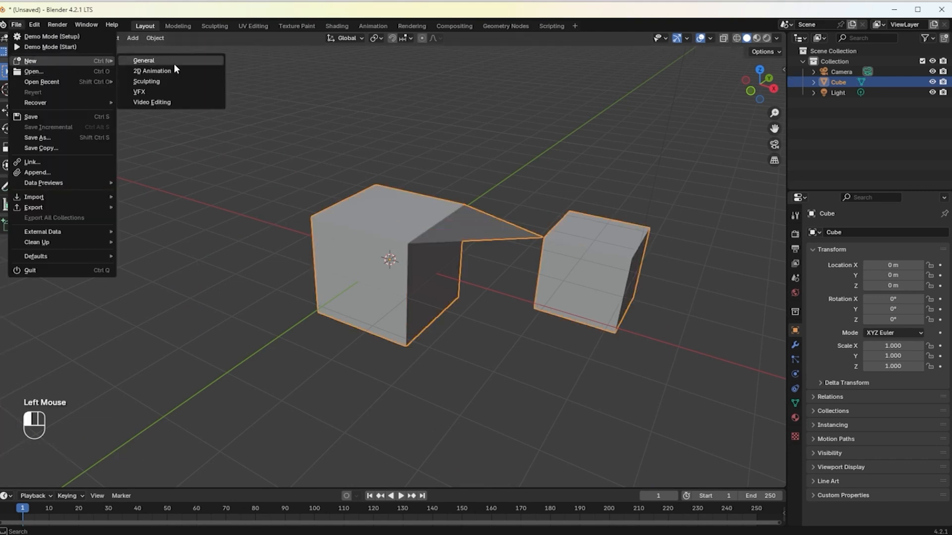
{"action": "left_click", "coordinate": [174, 63]}
{"action": "left_click", "coordinate": [556, 296]}
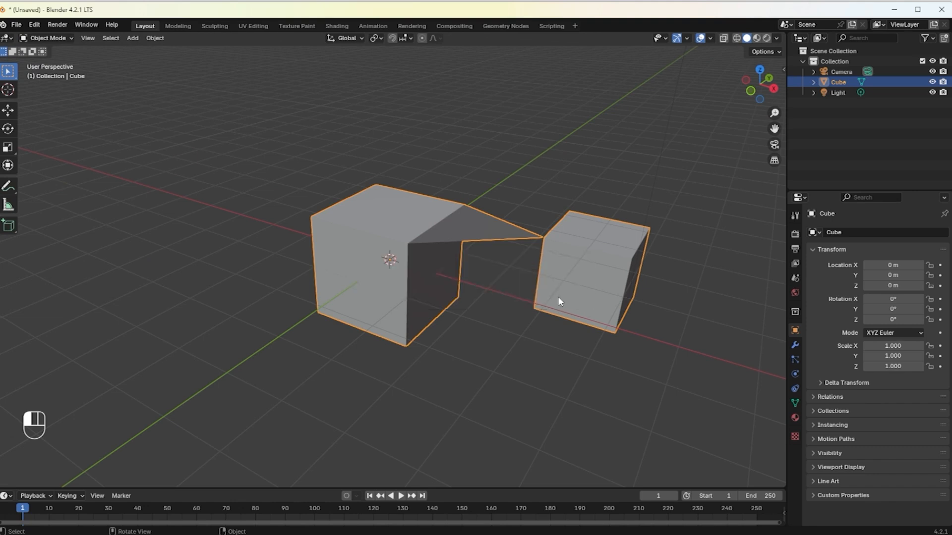
Delete the connected cube mesh together with the light, and add a new cube.
{"action": "left_click_drag", "start_coordinate": [674, 205], "coordinate": [269, 345]}
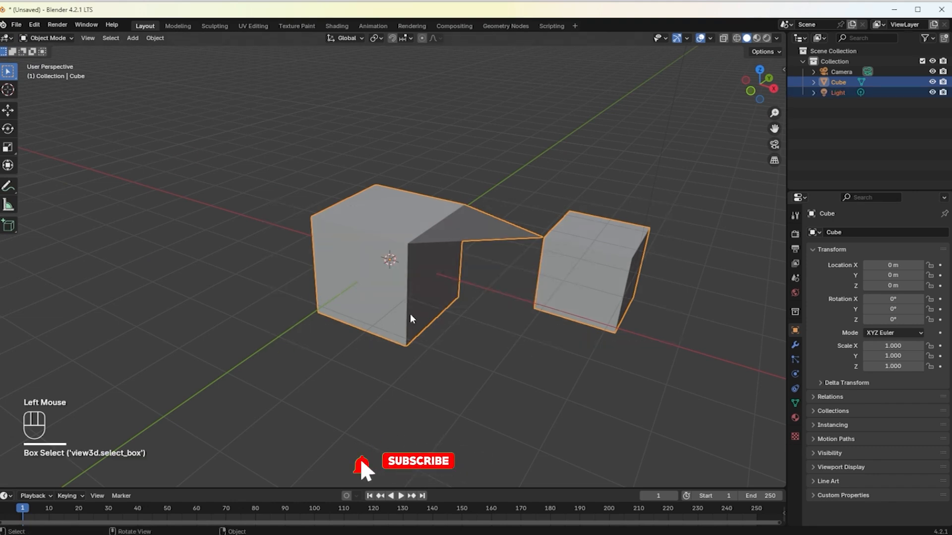
{"action": "key", "text": "Delete"}
{"action": "key", "text": "shift+a"}
{"action": "mouse_move", "coordinate": [389, 316]}
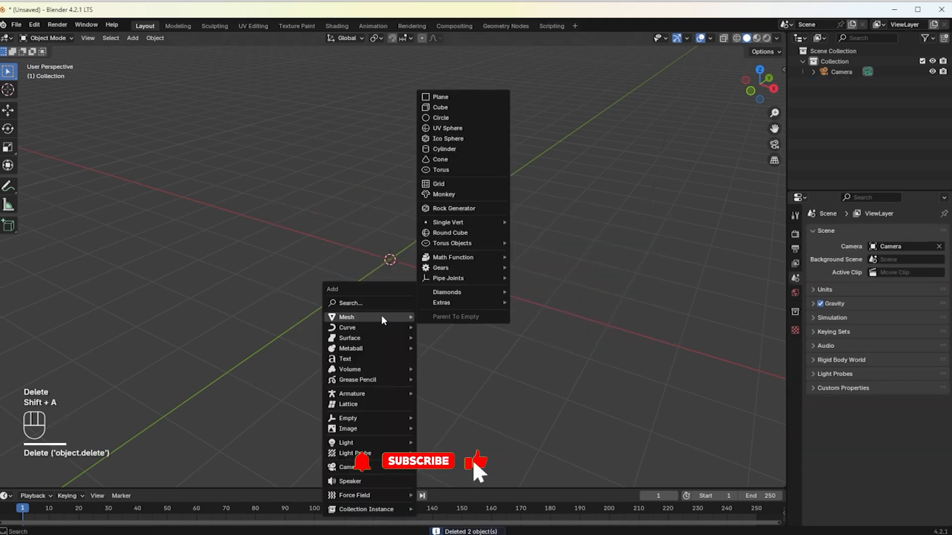
{"action": "scroll", "coordinate": [432, 100], "scroll_direction": "down", "scroll_amount": 2}
{"action": "left_click", "coordinate": [436, 110]}
{"action": "scroll", "coordinate": [383, 230], "scroll_direction": "down", "scroll_amount": 4}
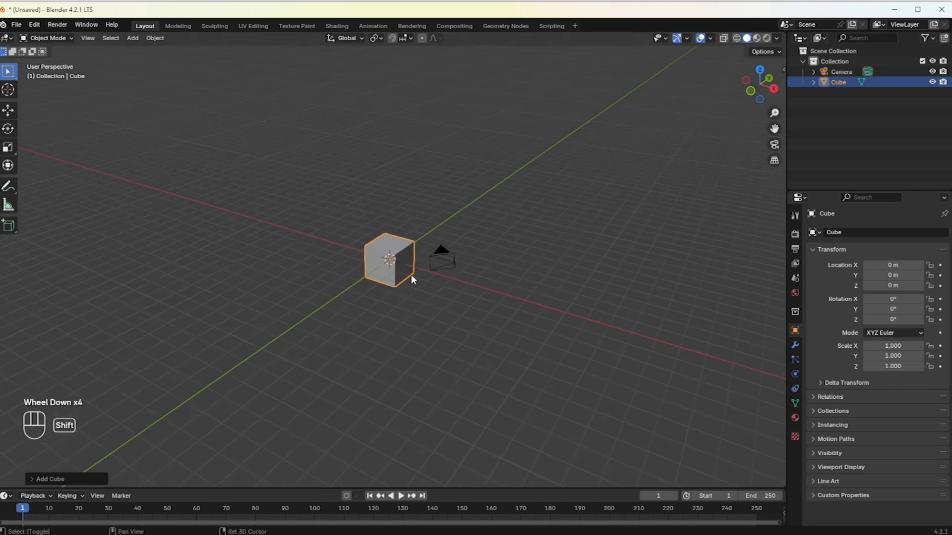
Duplicate the cube in Object Mode, place the copy at about X 5.29, Y 2.71, Z -1.25 m, and clear the selection.
{"action": "key", "text": "shift+d"}
{"action": "left_click", "coordinate": [516, 301]}
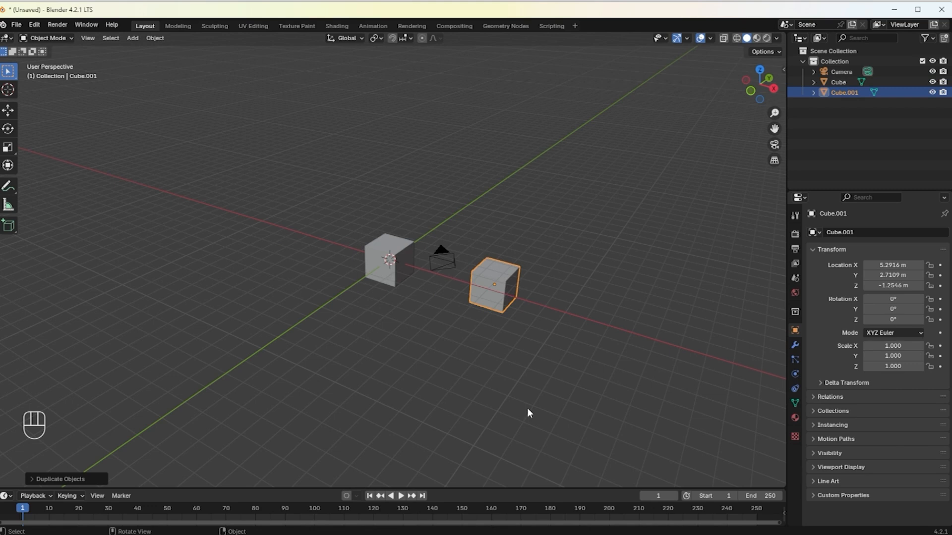
{"action": "left_click", "coordinate": [410, 326]}
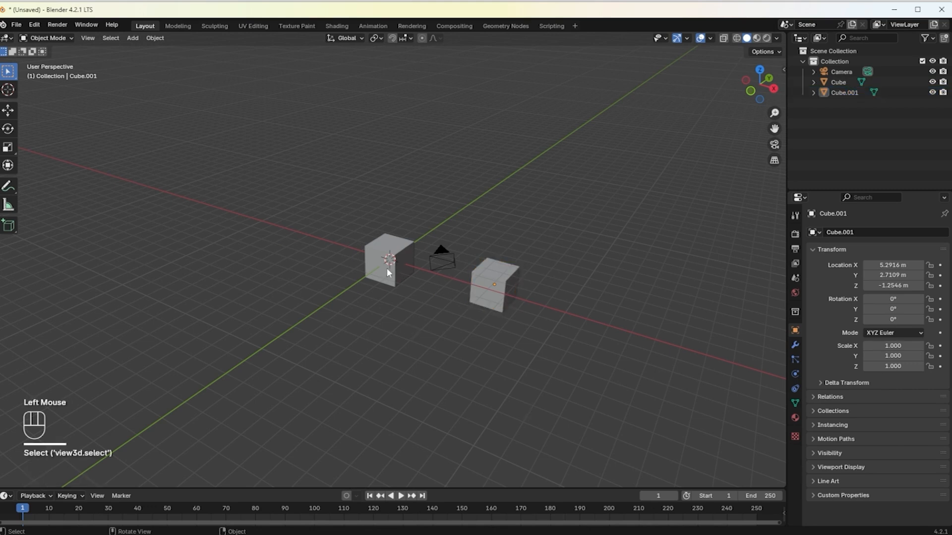
{"action": "left_click", "coordinate": [221, 212]}
{"action": "left_click", "coordinate": [400, 267]}
{"action": "left_click", "coordinate": [201, 215]}
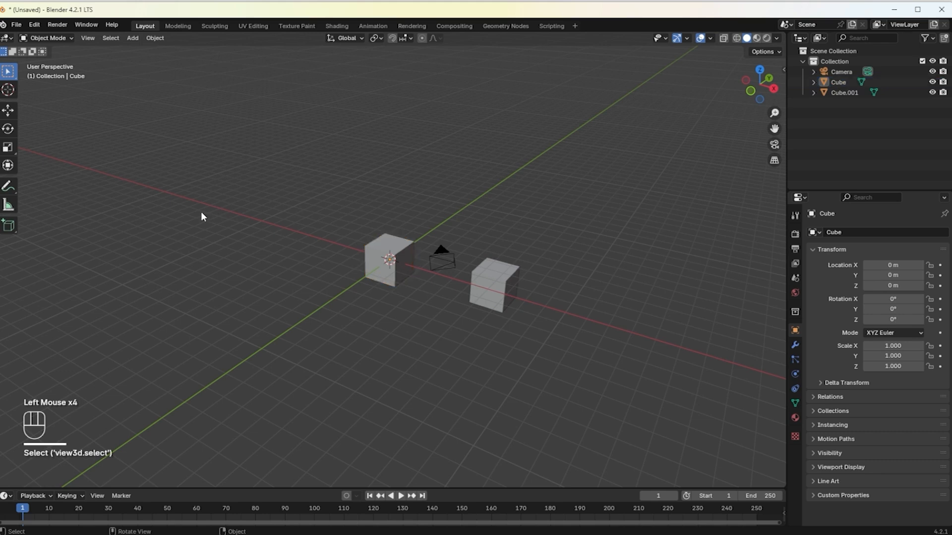
{"action": "key", "text": "shift+a"}
{"action": "mouse_move", "coordinate": [200, 217]}
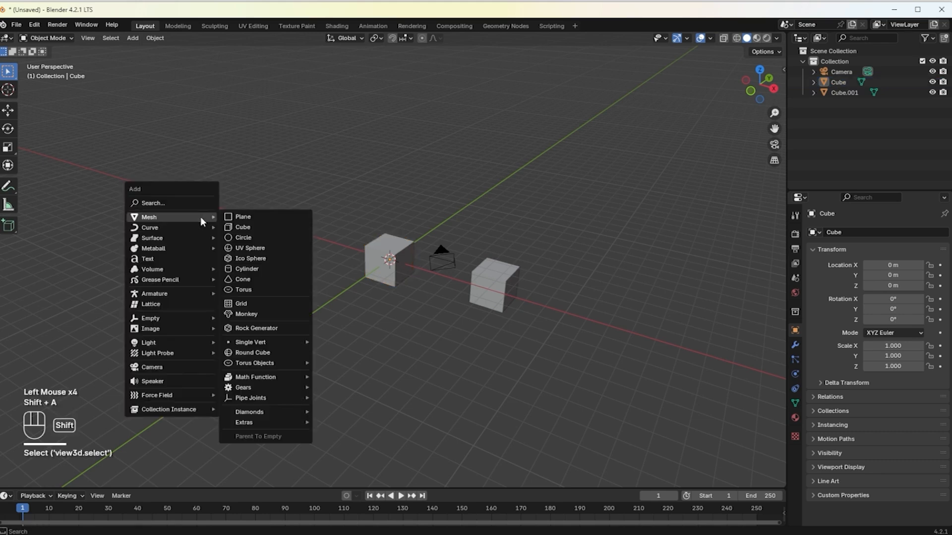
{"action": "left_click", "coordinate": [243, 240]}
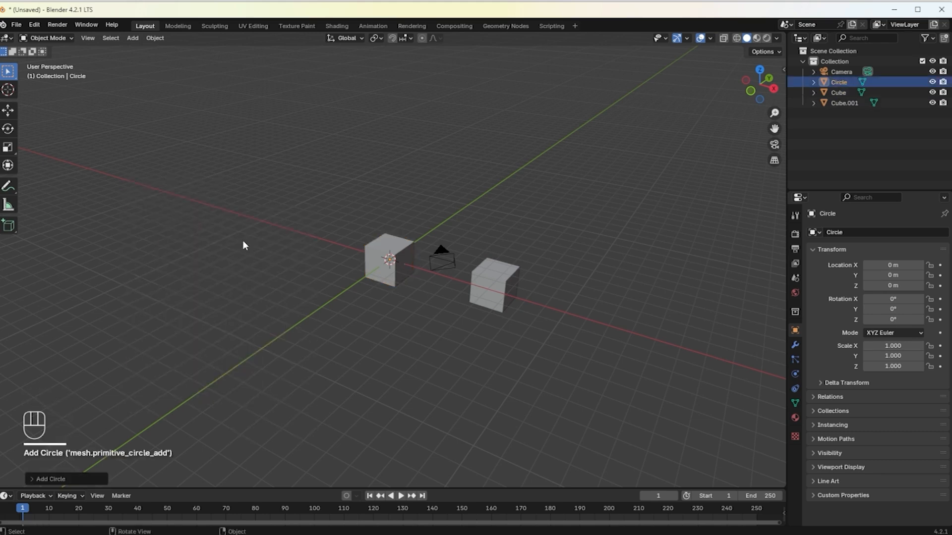
{"action": "key", "text": "ctrl+z"}
Add a UV sphere and move it to about X -7.44, Y -4.53, Z 0.60 m.
{"action": "key", "text": "shift+a"}
{"action": "mouse_move", "coordinate": [243, 242]}
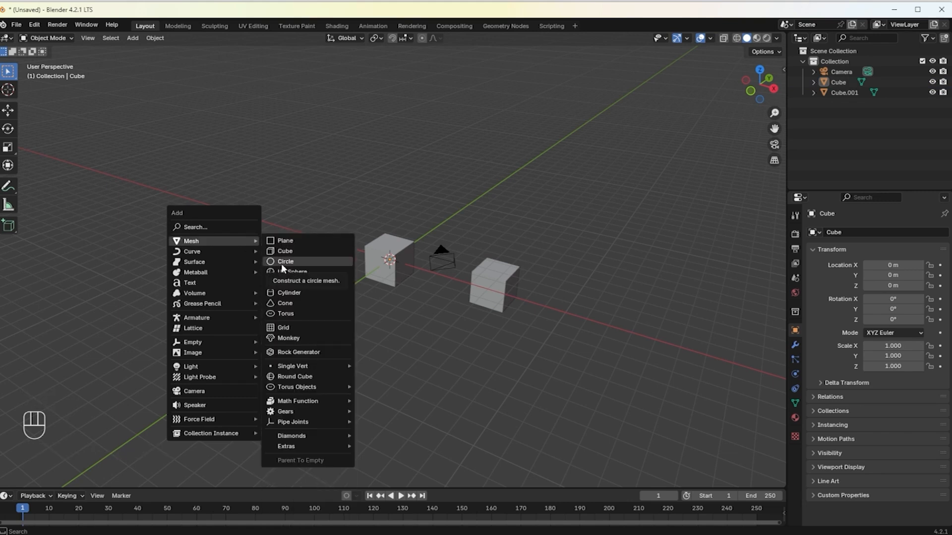
{"action": "left_click", "coordinate": [282, 271]}
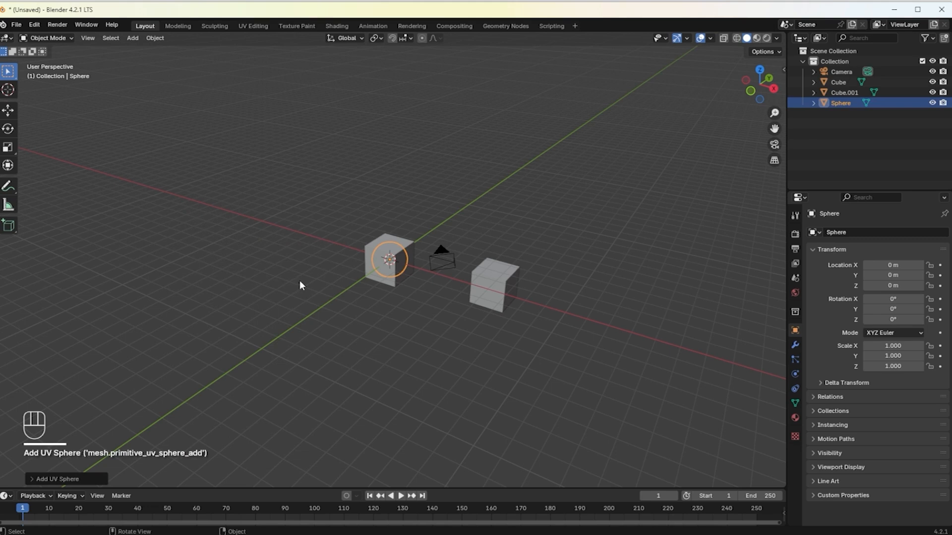
{"action": "key", "text": "g"}
{"action": "left_click", "coordinate": [146, 271]}
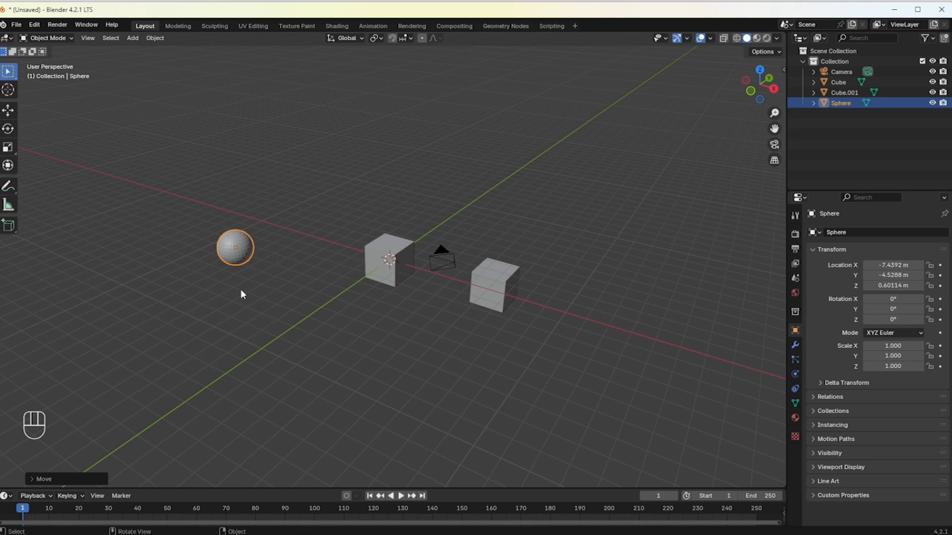
Make a linked duplicate of the sphere, place it at about X -4.96, Y -5.46, Z -3.55 m, and clear the selection.
{"action": "key", "text": "super"}
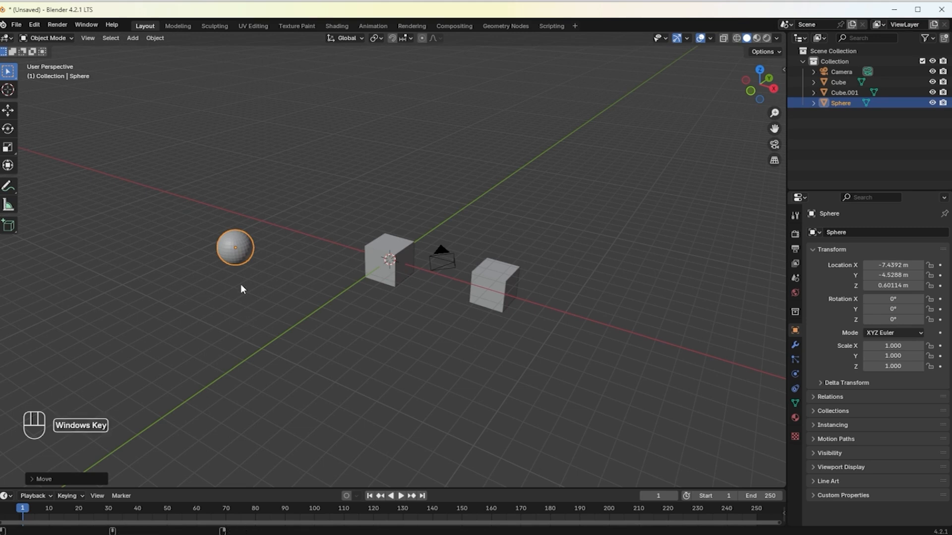
{"action": "left_click", "coordinate": [220, 299]}
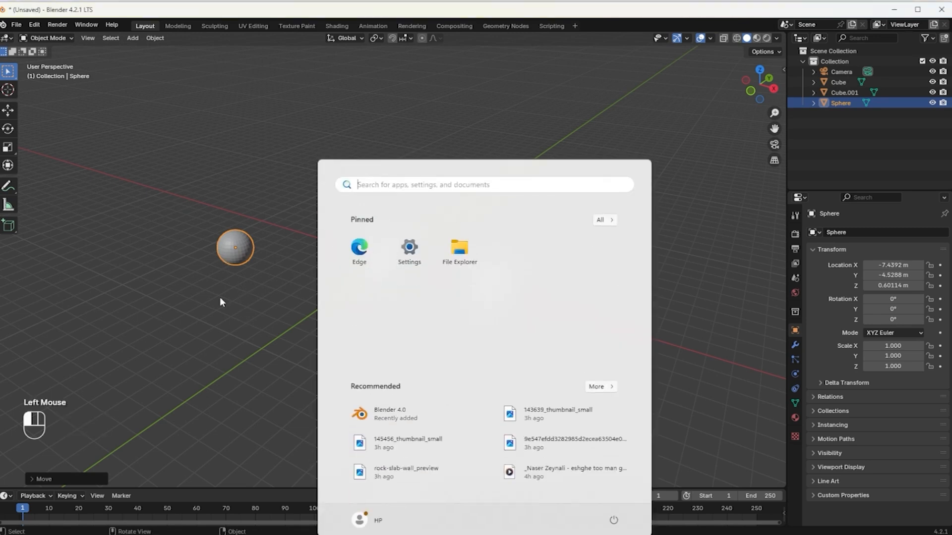
{"action": "key", "text": "alt+d"}
{"action": "left_click", "coordinate": [232, 260]}
{"action": "key", "text": "alt+d"}
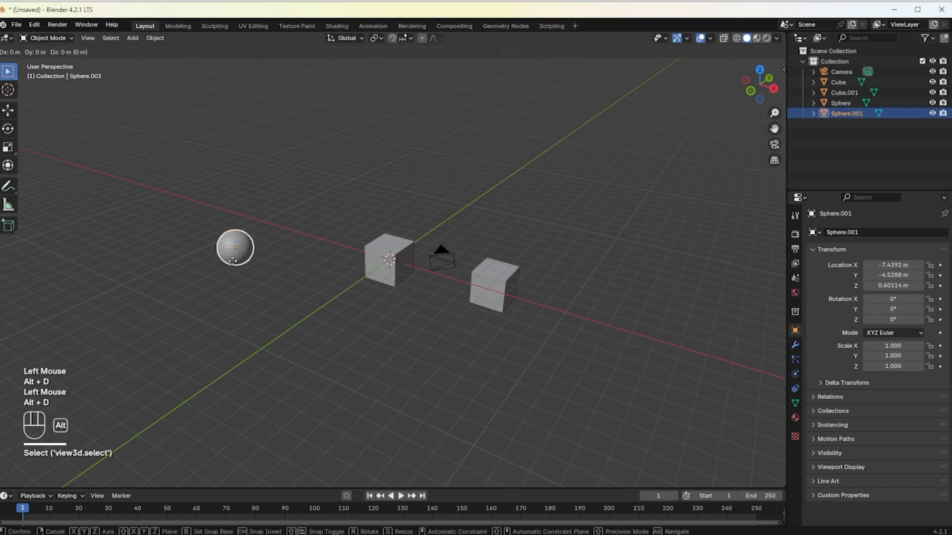
{"action": "left_click", "coordinate": [260, 343]}
{"action": "left_click", "coordinate": [334, 379]}
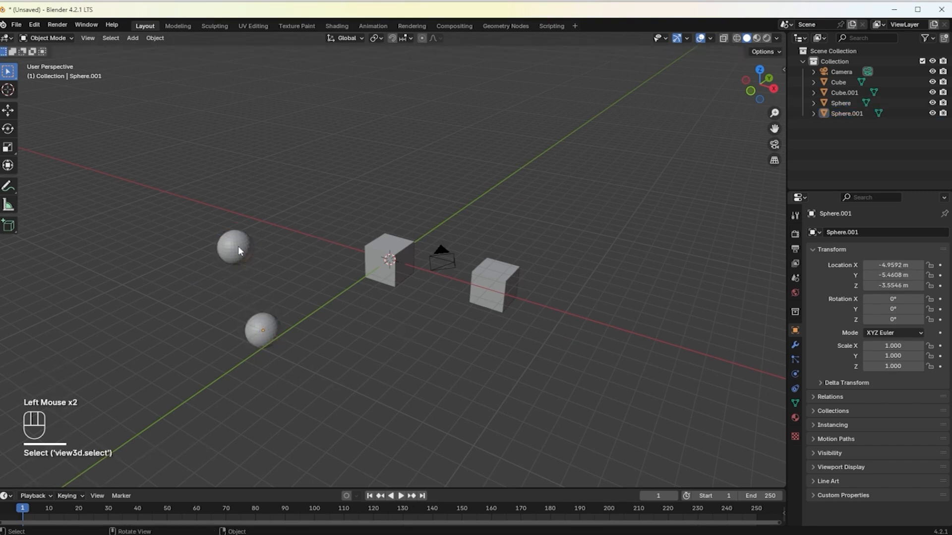
Select each cube and each sphere in turn as separate objects, ending with the original sphere.
{"action": "scroll", "coordinate": [376, 296], "scroll_direction": "up", "scroll_amount": 1}
{"action": "mouse_move", "coordinate": [377, 296]}
{"action": "middle_mouse_down"}
{"action": "mouse_move", "coordinate": [383, 272]}
{"action": "mouse_move", "coordinate": [391, 295]}
{"action": "middle_mouse_up"}
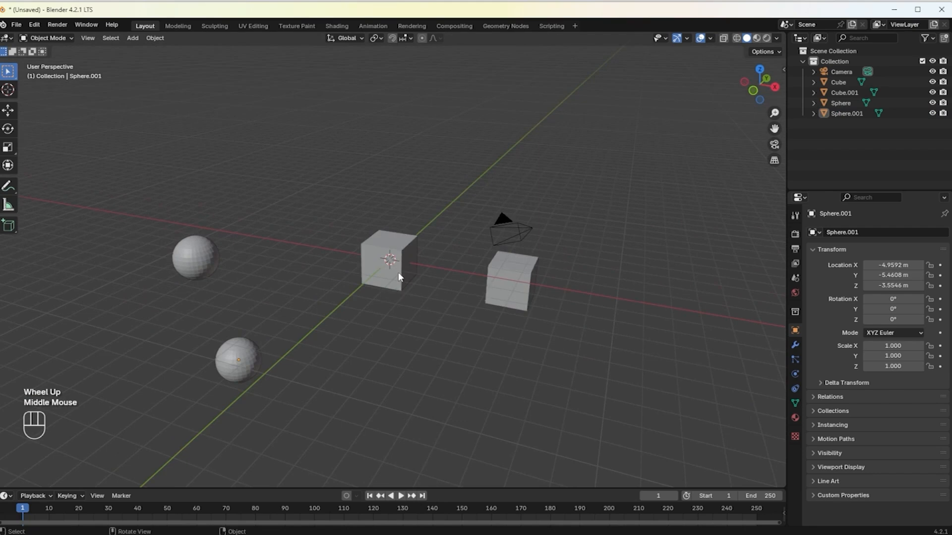
{"action": "left_click", "coordinate": [398, 274]}
{"action": "left_click", "coordinate": [493, 286]}
{"action": "left_click", "coordinate": [231, 358]}
{"action": "left_click", "coordinate": [186, 277]}
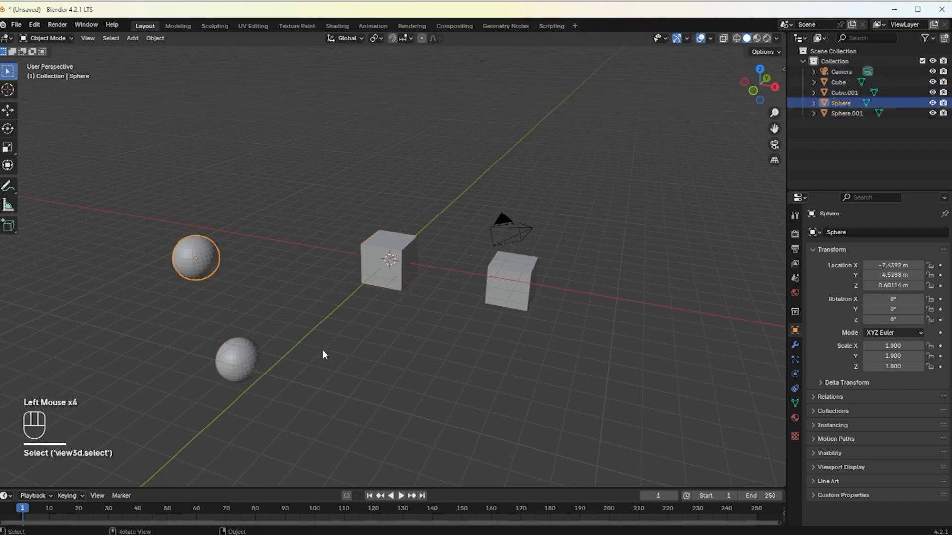
Enter Edit Mode on the original sphere, try to select the original cube from there, and return to Object Mode.
{"action": "left_click", "coordinate": [47, 38]}
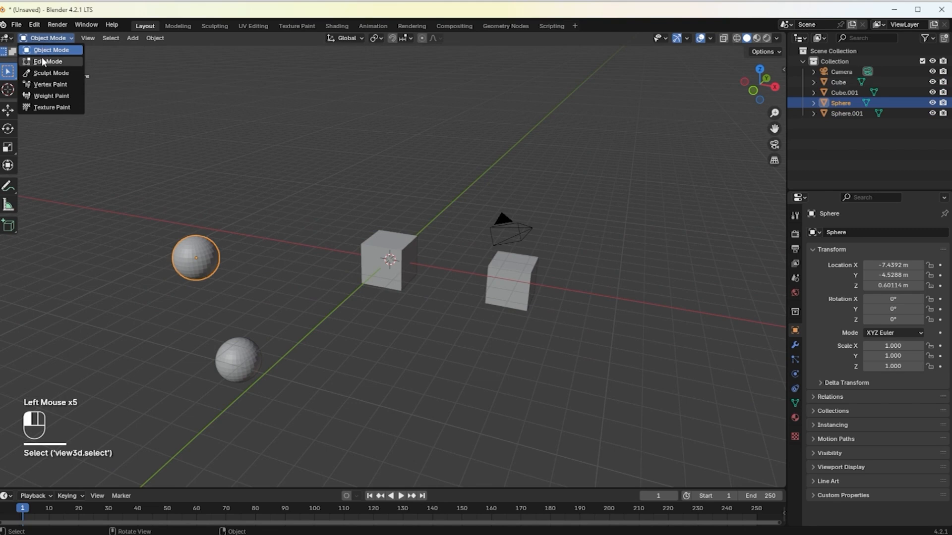
{"action": "left_click", "coordinate": [42, 60]}
{"action": "left_click", "coordinate": [316, 246]}
{"action": "left_click", "coordinate": [399, 282]}
{"action": "left_click", "coordinate": [314, 238]}
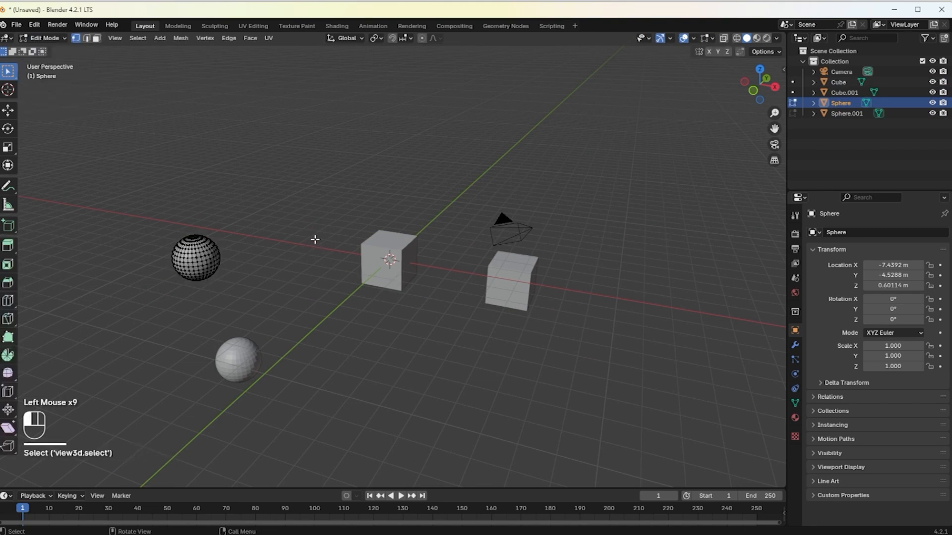
{"action": "left_click", "coordinate": [48, 38]}
{"action": "left_click", "coordinate": [42, 49]}
In the duplicate cube's Edit Mode, move its front upper corner vertex on the side facing the original cube outward by about 4.47 m.
{"action": "left_click", "coordinate": [399, 269]}
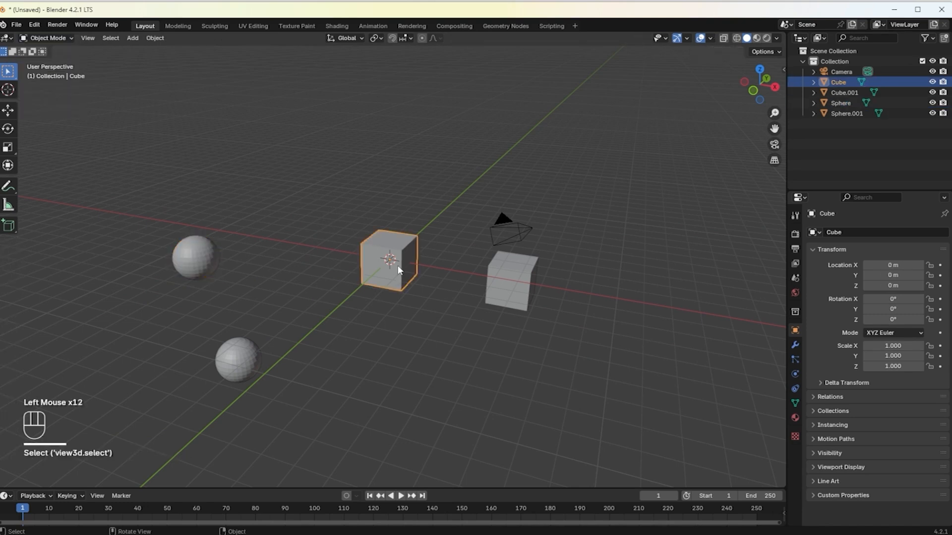
{"action": "left_click", "coordinate": [515, 274]}
{"action": "left_click_drag", "start_coordinate": [48, 37], "coordinate": [44, 60]}
{"action": "key", "text": "g"}
{"action": "left_click", "coordinate": [493, 278]}
{"action": "left_click", "coordinate": [495, 280]}
{"action": "left_click", "coordinate": [494, 280]}
{"action": "key", "text": "g"}
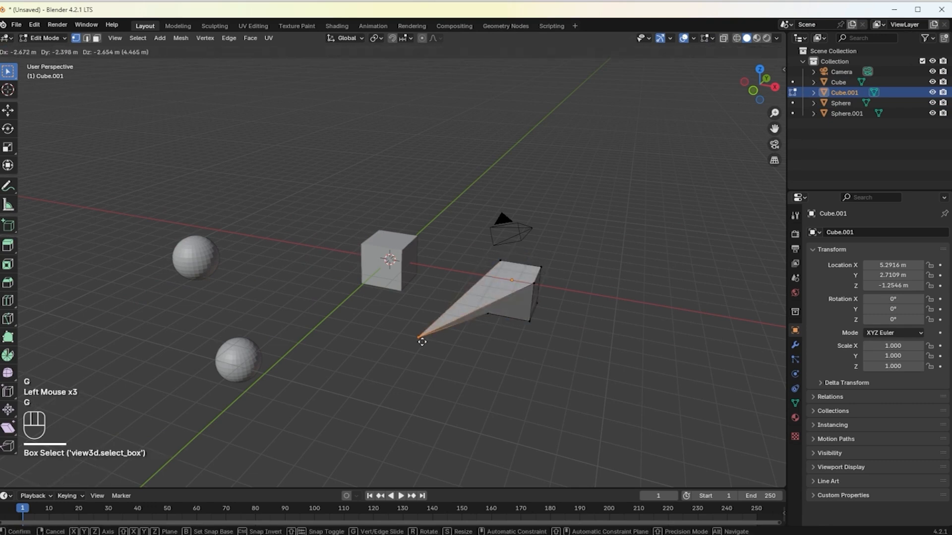
{"action": "left_click", "coordinate": [421, 342]}
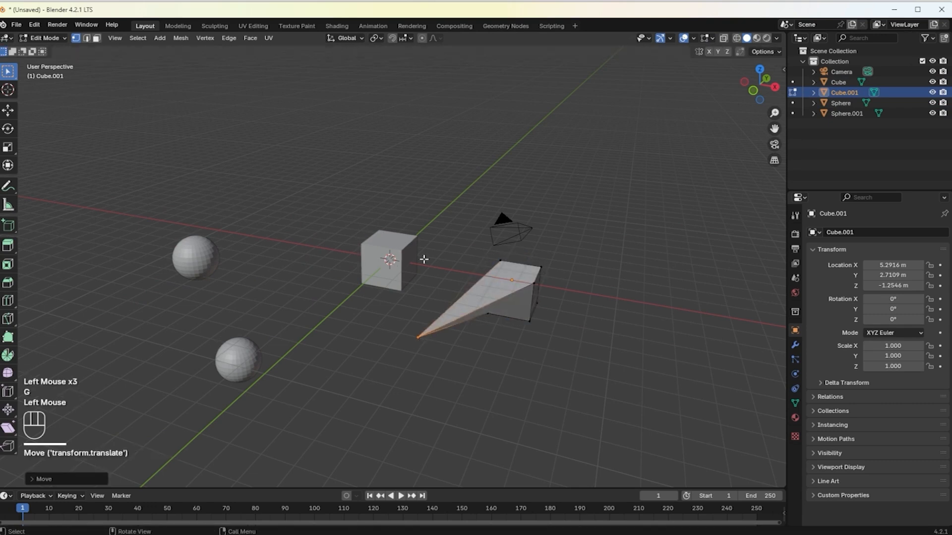
Switch from the duplicate cube's Edit Mode to the original cube's and shift its whole mesh slightly away from its origin.
{"action": "left_click", "coordinate": [40, 38]}
{"action": "left_click", "coordinate": [44, 48]}
{"action": "left_click", "coordinate": [385, 270]}
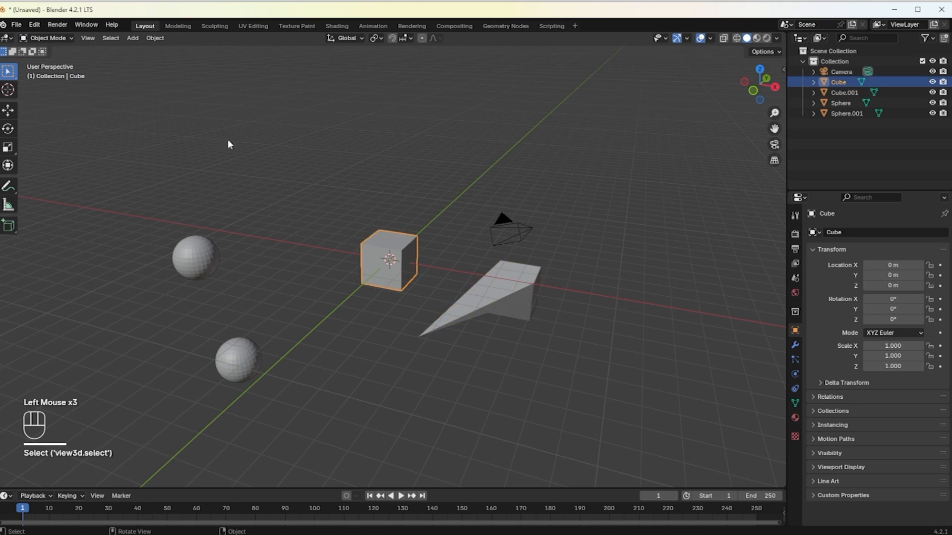
{"action": "left_click", "coordinate": [44, 39]}
{"action": "left_click", "coordinate": [45, 61]}
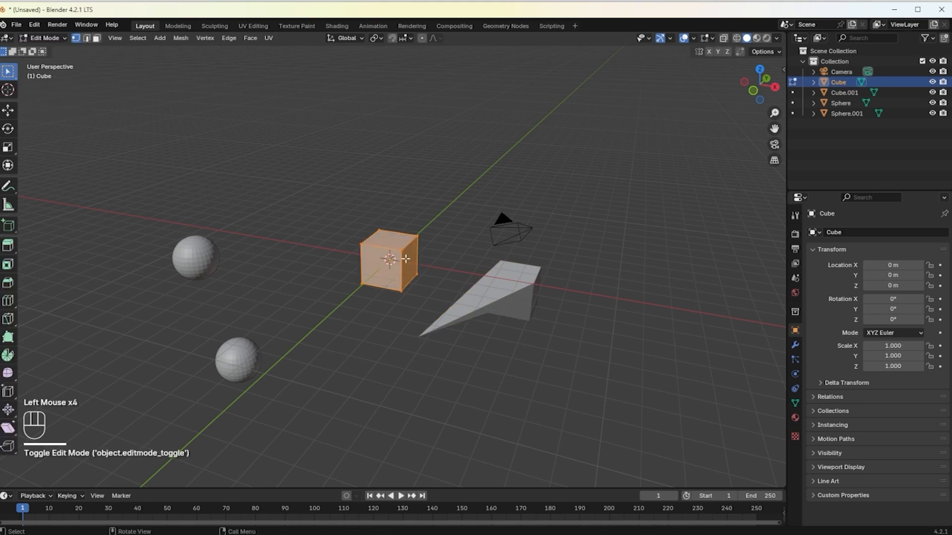
{"action": "key", "text": "g"}
{"action": "left_click", "coordinate": [392, 257]}
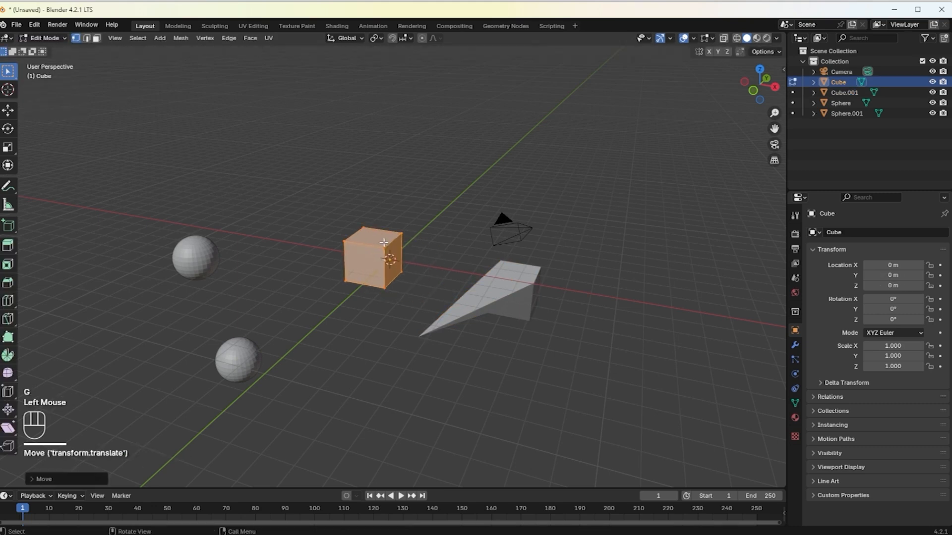
Move the original cube's rear upper edge upward and back, clear the edge selection, and return to Object Mode.
{"action": "double_click", "coordinate": [395, 257]}
{"action": "left_click", "coordinate": [388, 252]}
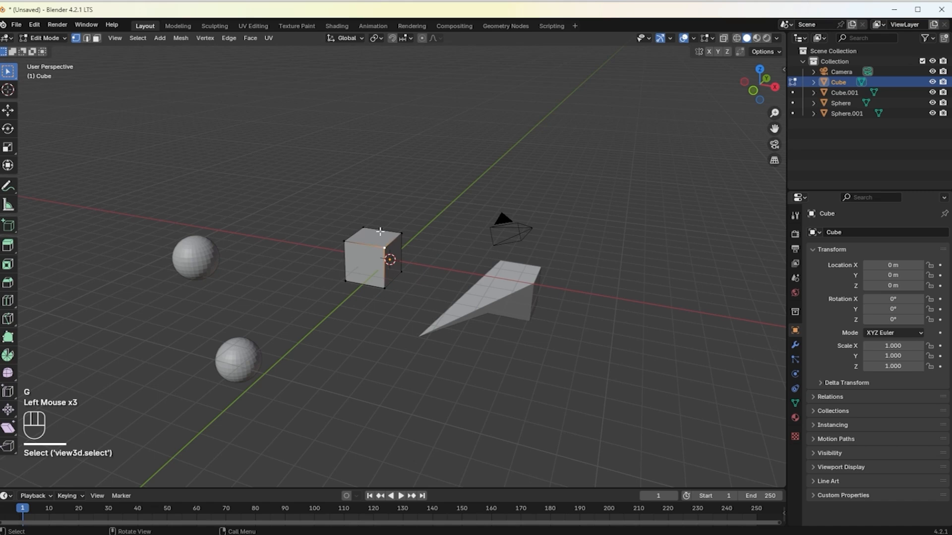
{"action": "key", "text": "2"}
{"action": "left_click", "coordinate": [381, 227]}
{"action": "key", "text": "g"}
{"action": "left_click", "coordinate": [407, 174]}
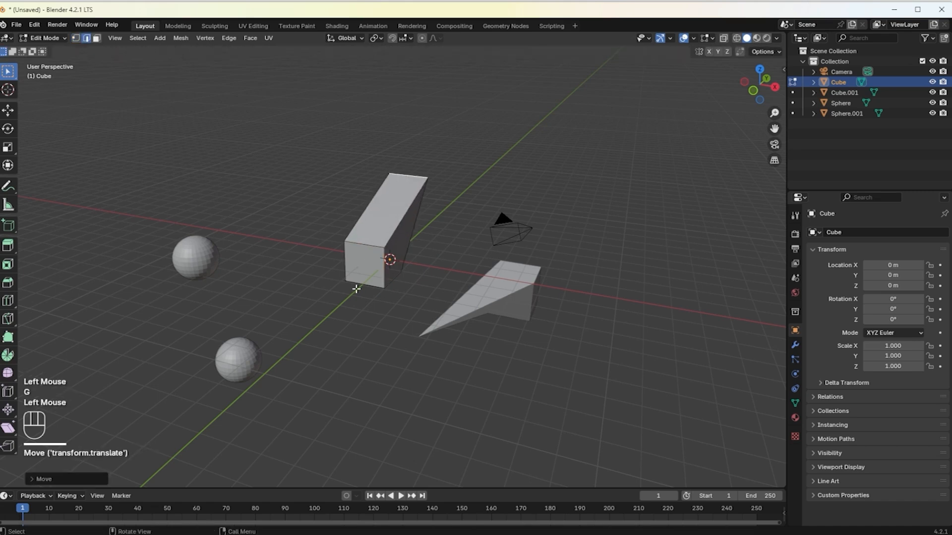
{"action": "left_click", "coordinate": [312, 327]}
{"action": "left_click", "coordinate": [44, 38]}
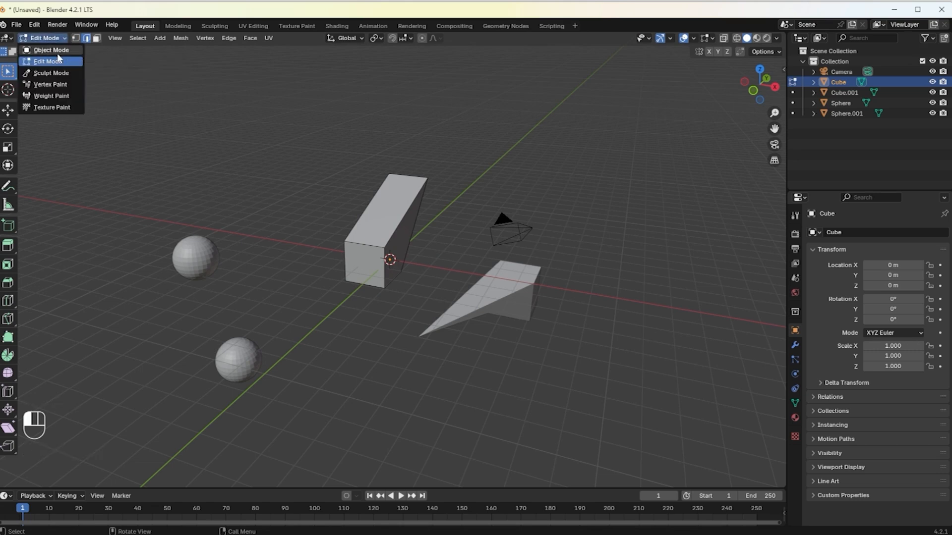
{"action": "left_click", "coordinate": [58, 52]}
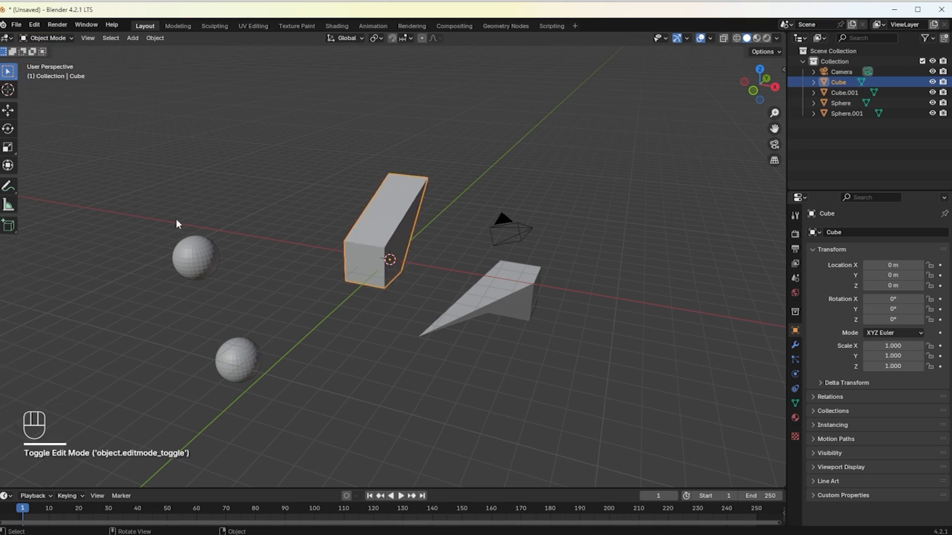
In the original sphere's Edit Mode, pull one edge near the middle of its surface outward into a long spike.
{"action": "left_click", "coordinate": [197, 272]}
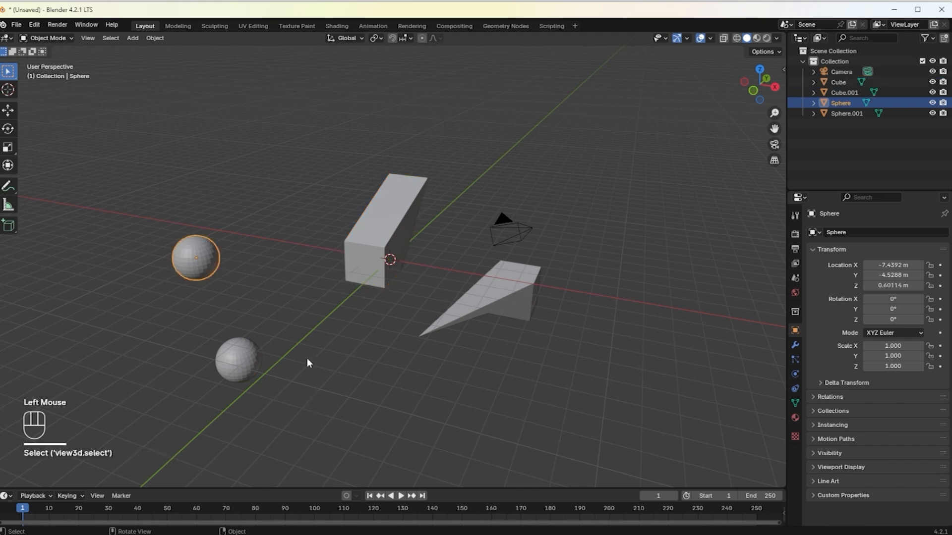
{"action": "key", "text": "Tab"}
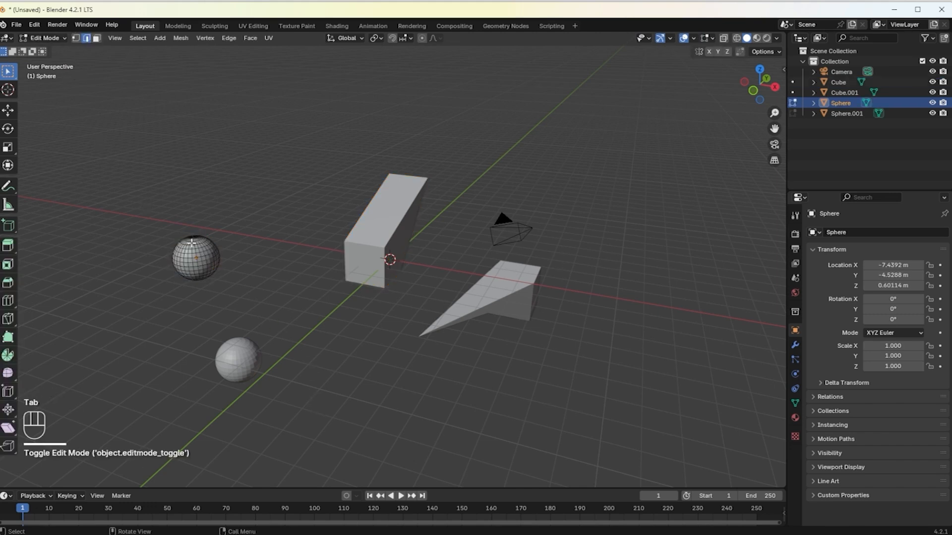
{"action": "scroll", "coordinate": [184, 265], "scroll_direction": "up", "scroll_amount": 3}
{"action": "scroll", "coordinate": [183, 269], "scroll_direction": "down", "scroll_amount": 2}
{"action": "middle_click_drag", "start_coordinate": [183, 268], "coordinate": [210, 280]}
{"action": "scroll", "coordinate": [194, 282], "scroll_direction": "up", "scroll_amount": 2}
{"action": "scroll", "coordinate": [163, 277], "scroll_direction": "down", "scroll_amount": 2}
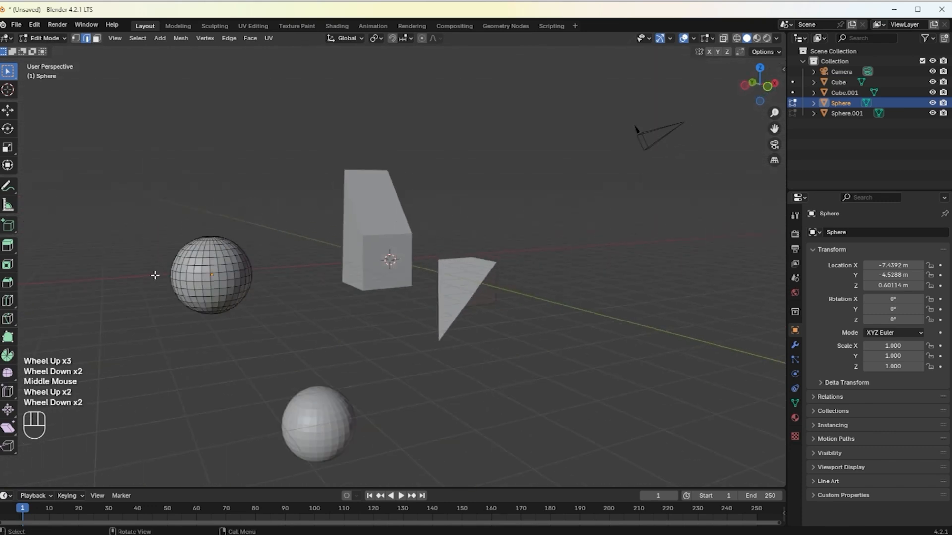
{"action": "left_click", "coordinate": [201, 267]}
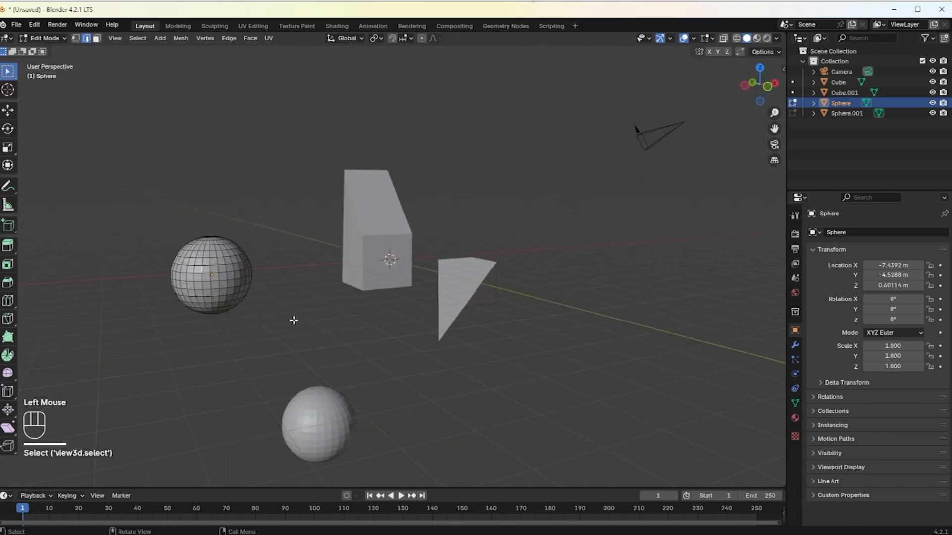
{"action": "scroll", "coordinate": [294, 322], "scroll_direction": "down", "scroll_amount": 2}
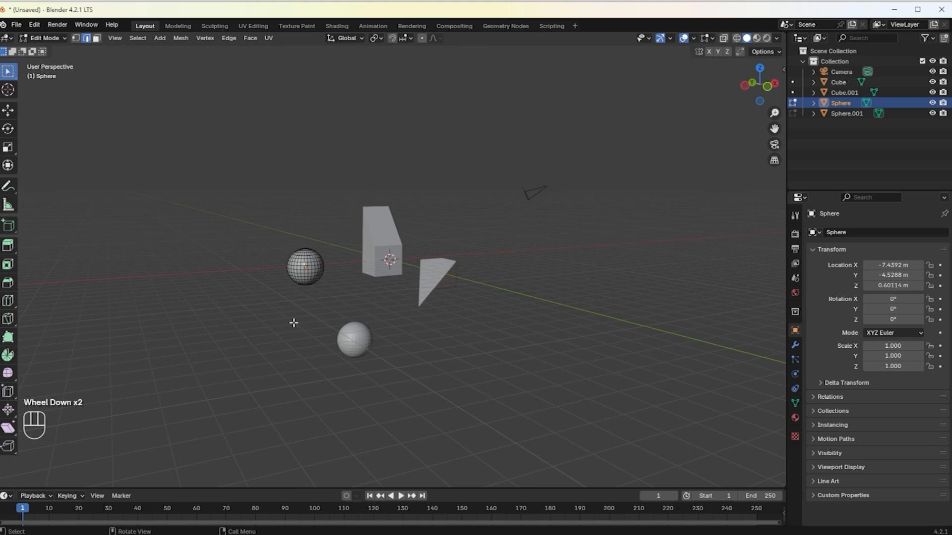
{"action": "key", "text": "g"}
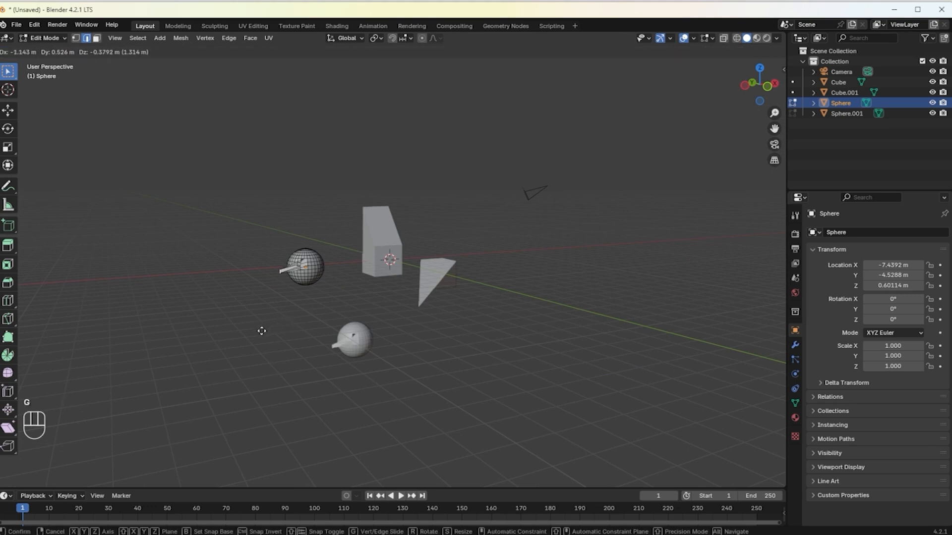
{"action": "left_click", "coordinate": [227, 348]}
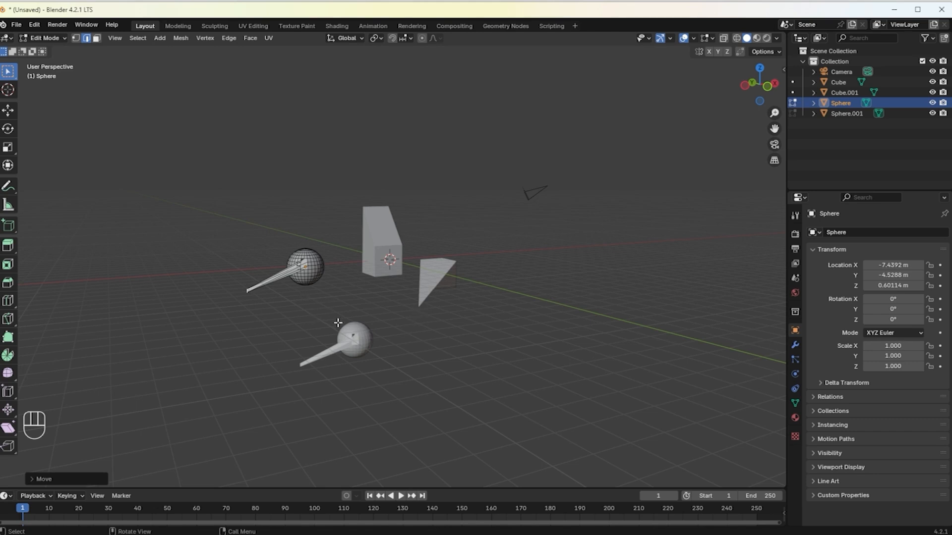
{"action": "middle_click_drag", "start_coordinate": [333, 324], "coordinate": [283, 315]}
{"action": "scroll", "coordinate": [287, 315], "scroll_direction": "down", "scroll_amount": 2}
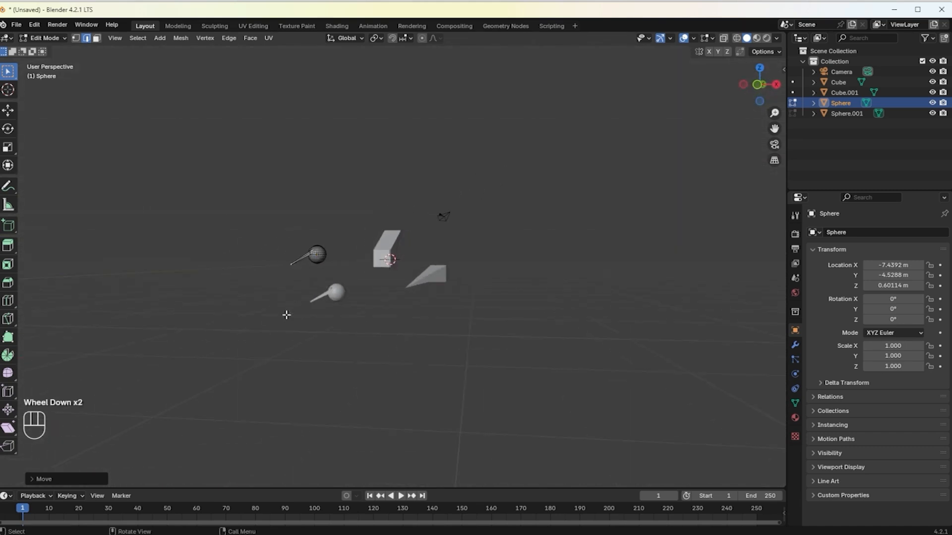
{"action": "scroll", "coordinate": [382, 330], "scroll_direction": "down", "scroll_amount": 1}
{"action": "middle_click_drag", "start_coordinate": [382, 330], "coordinate": [359, 348]}
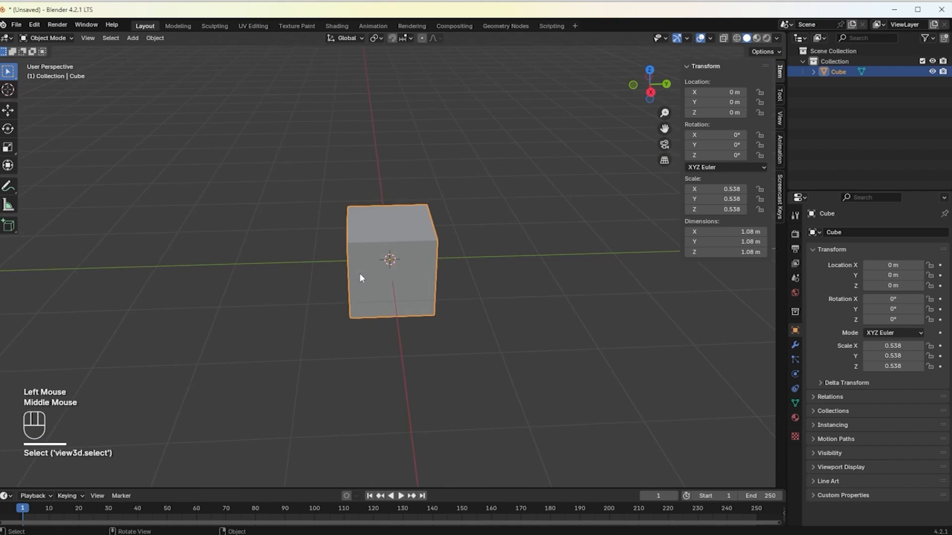
Enter the cube's Edit Mode, switch to face selection, and select only its top face.
{"action": "scroll", "coordinate": [360, 272], "scroll_direction": "down", "scroll_amount": 1}
{"action": "left_click", "coordinate": [47, 44]}
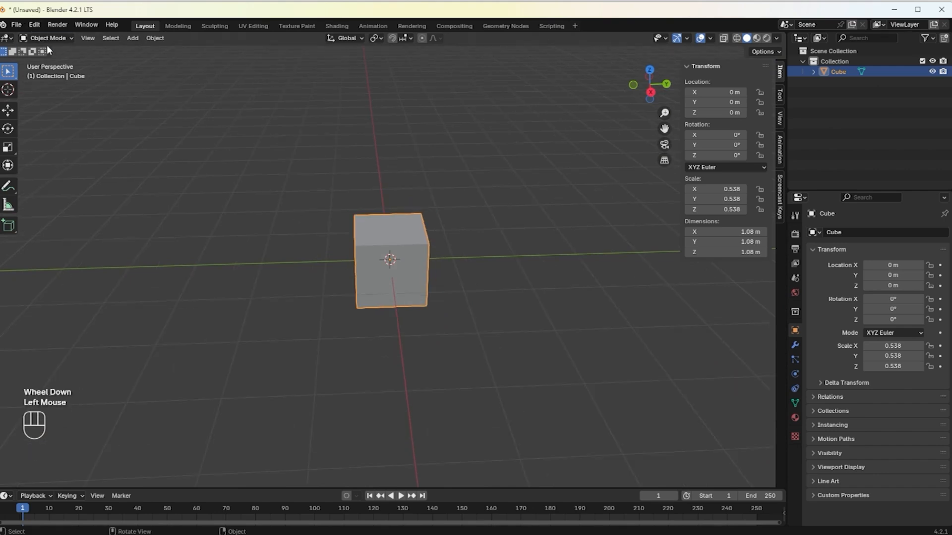
{"action": "left_click", "coordinate": [50, 40]}
{"action": "key", "text": "Tab"}
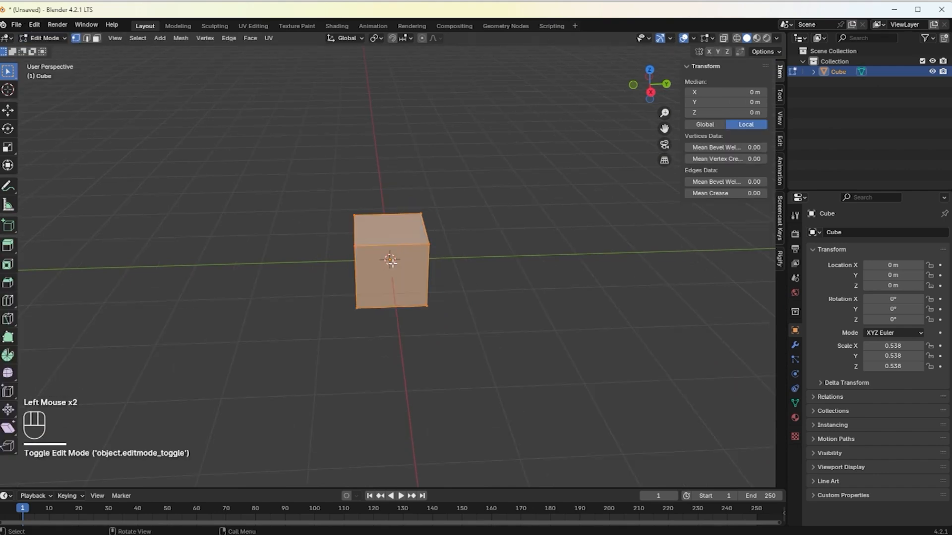
{"action": "scroll", "coordinate": [386, 258], "scroll_direction": "up", "scroll_amount": 3}
{"action": "middle_click_drag", "start_coordinate": [386, 258], "coordinate": [375, 311]}
{"action": "scroll", "coordinate": [329, 248], "scroll_direction": "down", "scroll_amount": 2}
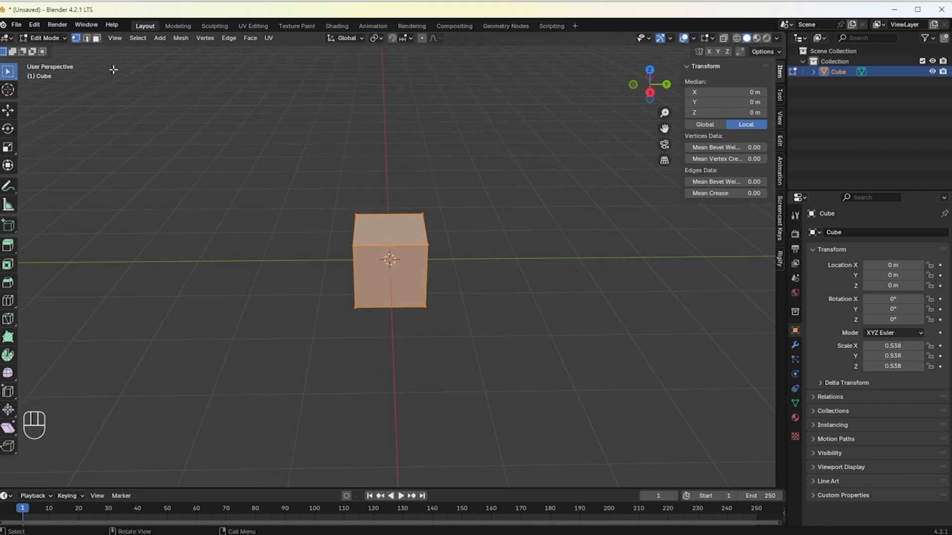
{"action": "left_click", "coordinate": [97, 40]}
{"action": "left_click", "coordinate": [300, 188]}
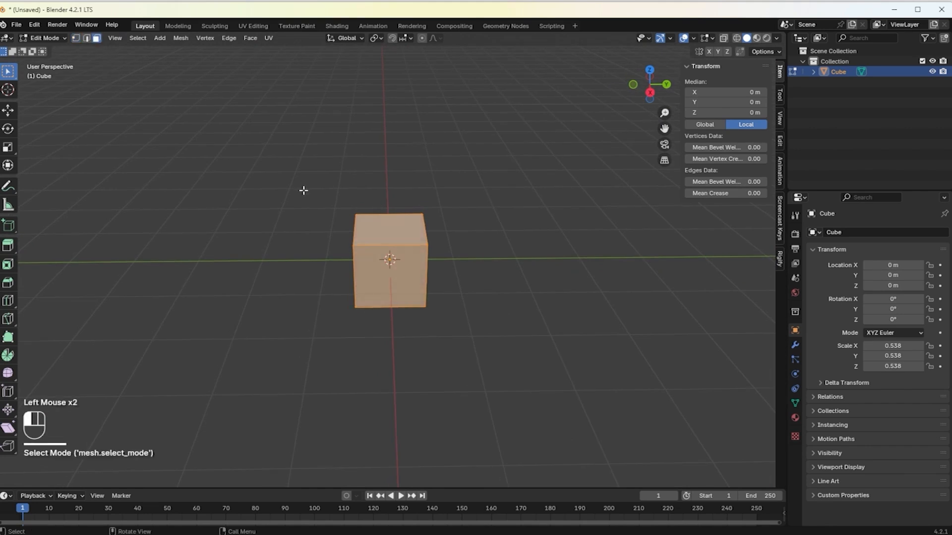
{"action": "left_click", "coordinate": [403, 232]}
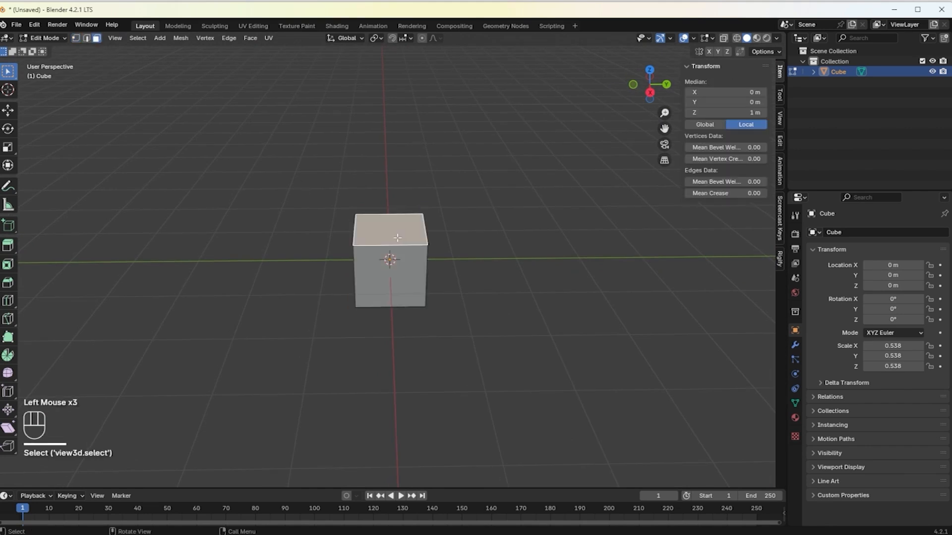
Try an upward extrusion of the cube's top face and undo it.
{"action": "key", "text": "e"}
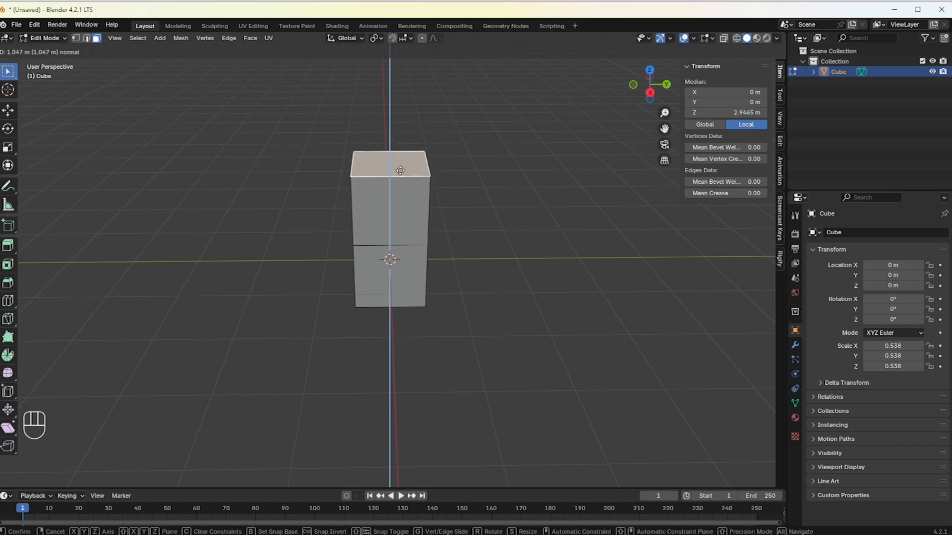
{"action": "left_click", "coordinate": [302, 175]}
{"action": "key", "text": "ctrl+z"}
Extrude the cube's top face upward by about 0.8 m.
{"action": "right_click", "coordinate": [403, 240]}
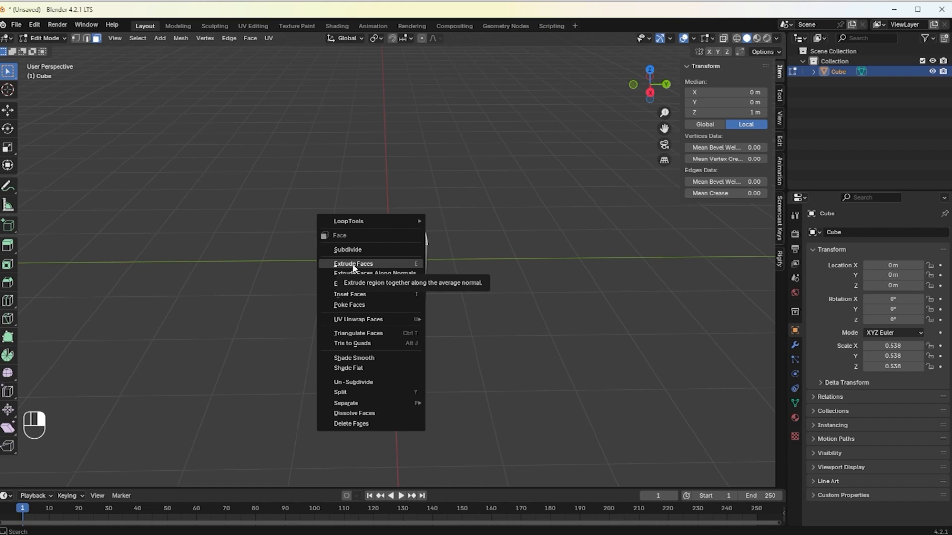
{"action": "key", "text": "e"}
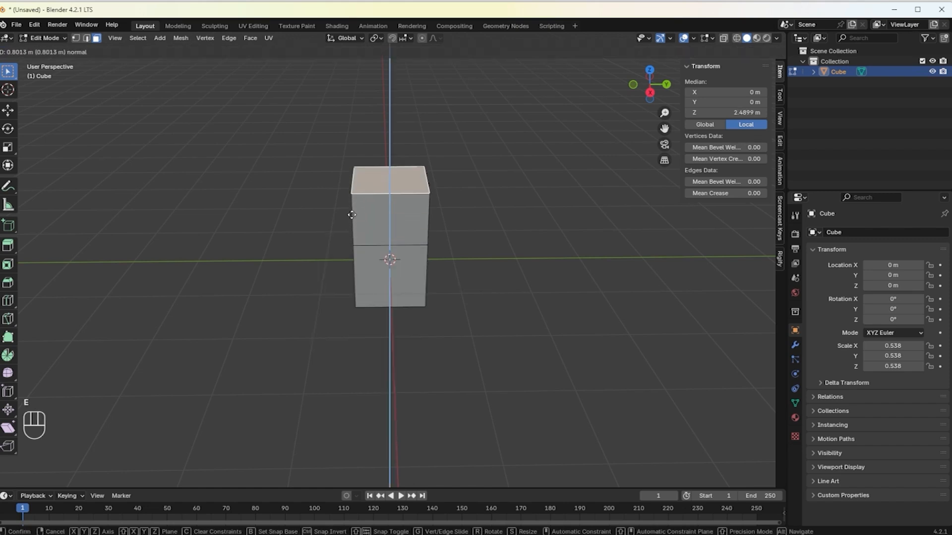
{"action": "left_click", "coordinate": [353, 209]}
Inset the raised top face twice, the second time with a thickness of about 0.32 m.
{"action": "key", "text": "i"}
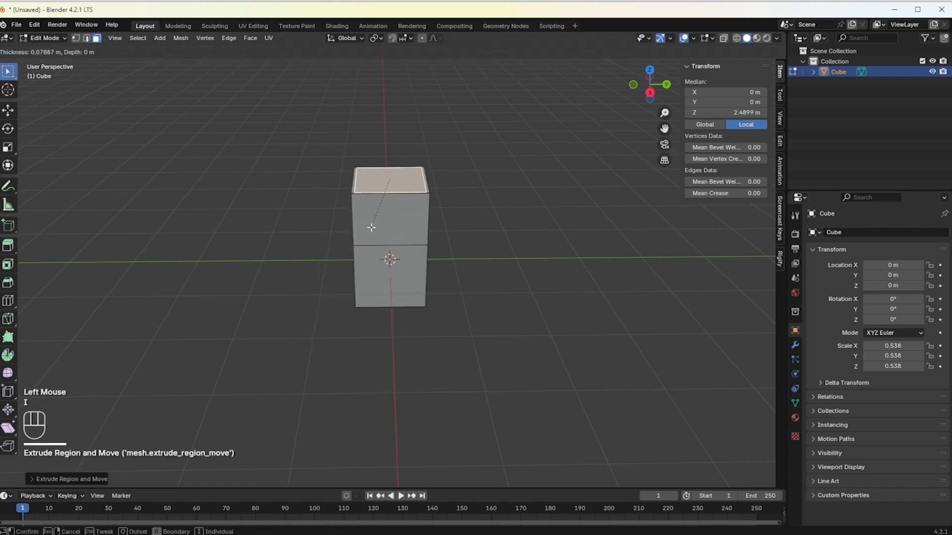
{"action": "left_click", "coordinate": [373, 218]}
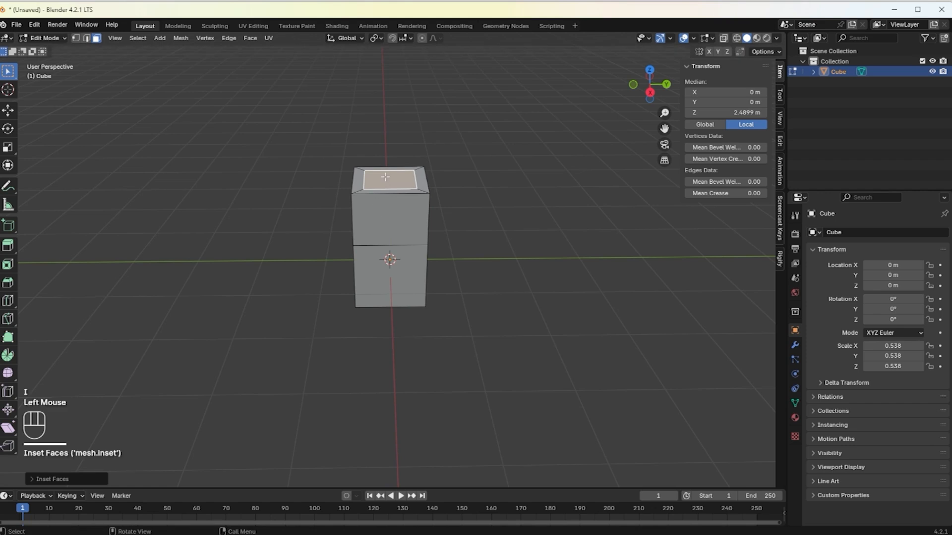
{"action": "right_click", "coordinate": [383, 178]}
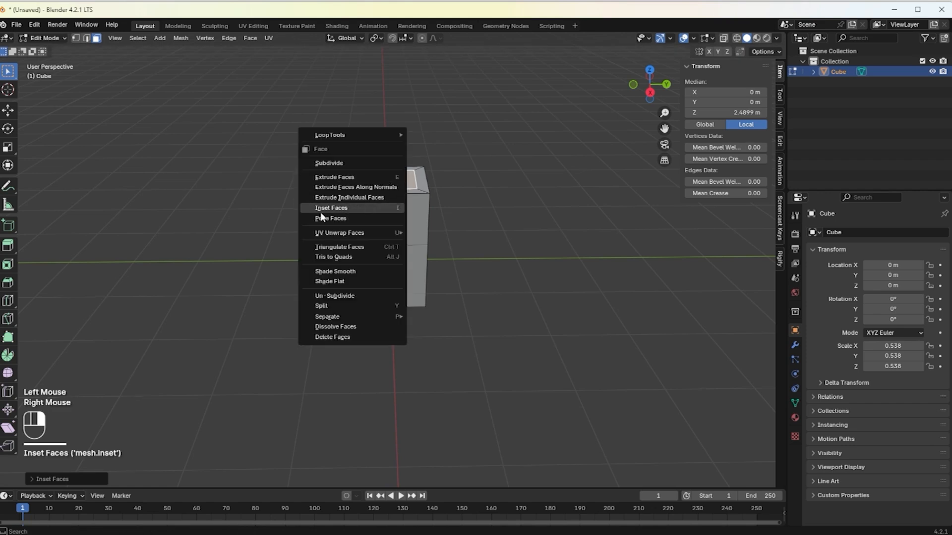
{"action": "left_click", "coordinate": [333, 208]}
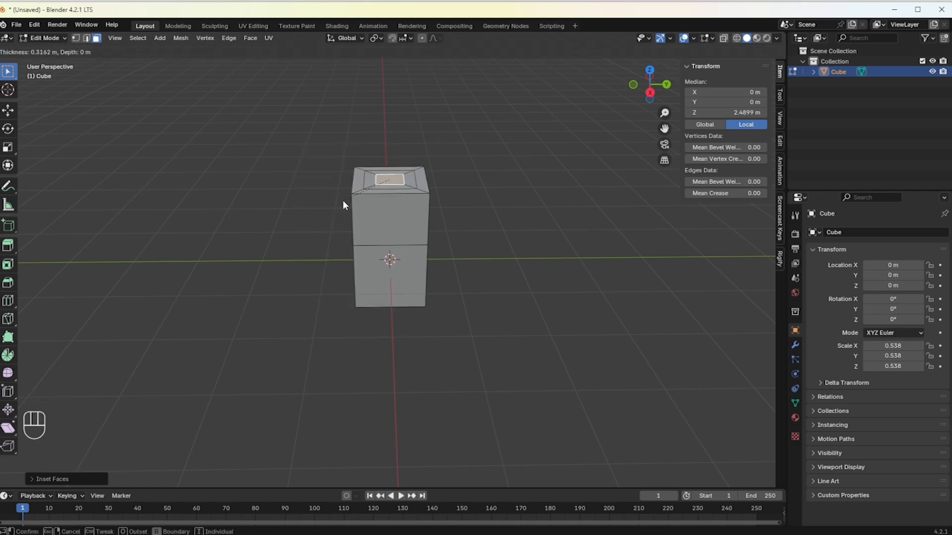
{"action": "left_click", "coordinate": [343, 206]}
Extrude the small inset top face upward to a local Z of about 3.25 m.
{"action": "key", "text": "e"}
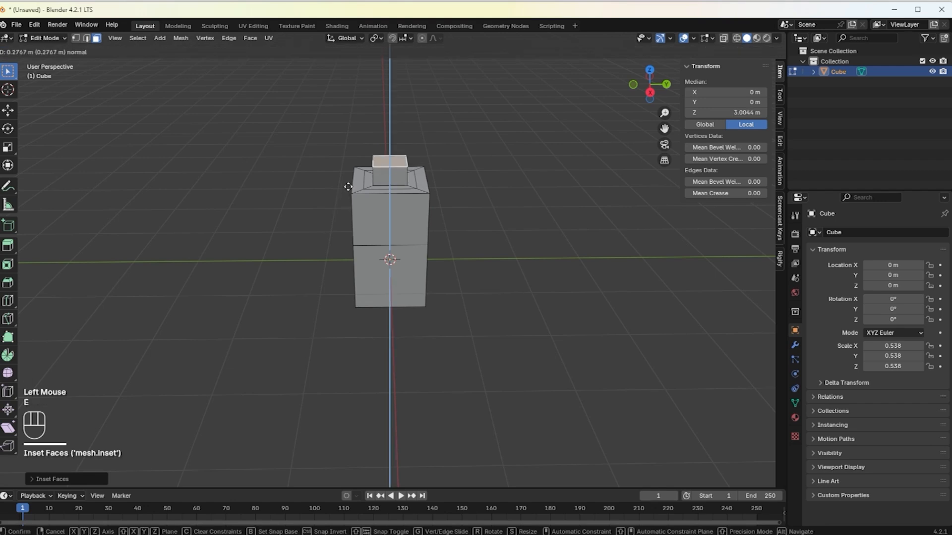
{"action": "left_click", "coordinate": [367, 203]}
{"action": "mouse_move", "coordinate": [374, 220]}
{"action": "middle_mouse_down"}
{"action": "mouse_move", "coordinate": [432, 230]}
{"action": "mouse_move", "coordinate": [431, 265]}
{"action": "mouse_move", "coordinate": [308, 238]}
{"action": "mouse_move", "coordinate": [367, 206]}
{"action": "middle_mouse_up"}
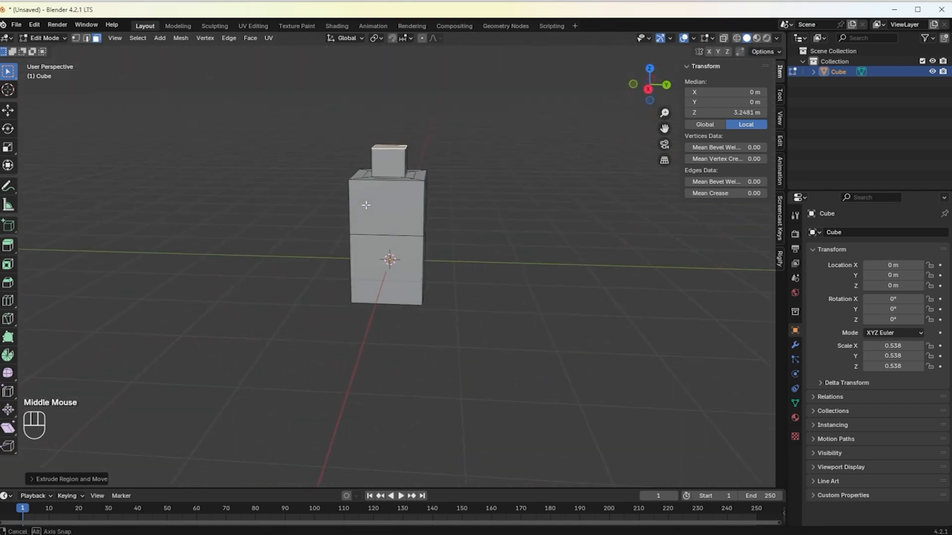
Try an inset on the upper front face, and inset the lower front face by about 0.21 m.
{"action": "left_click", "coordinate": [387, 205]}
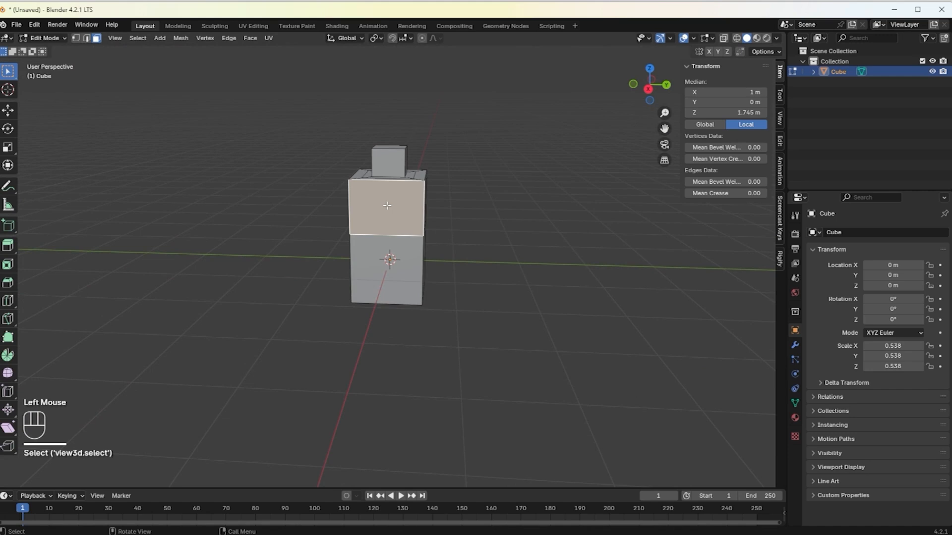
{"action": "key", "text": "i"}
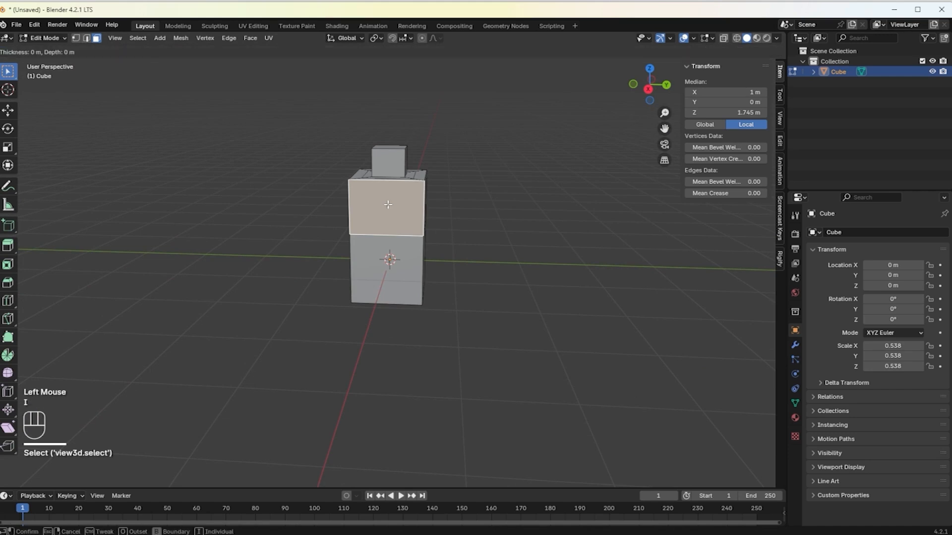
{"action": "left_click", "coordinate": [406, 234]}
{"action": "left_click", "coordinate": [412, 288]}
{"action": "key", "text": "i"}
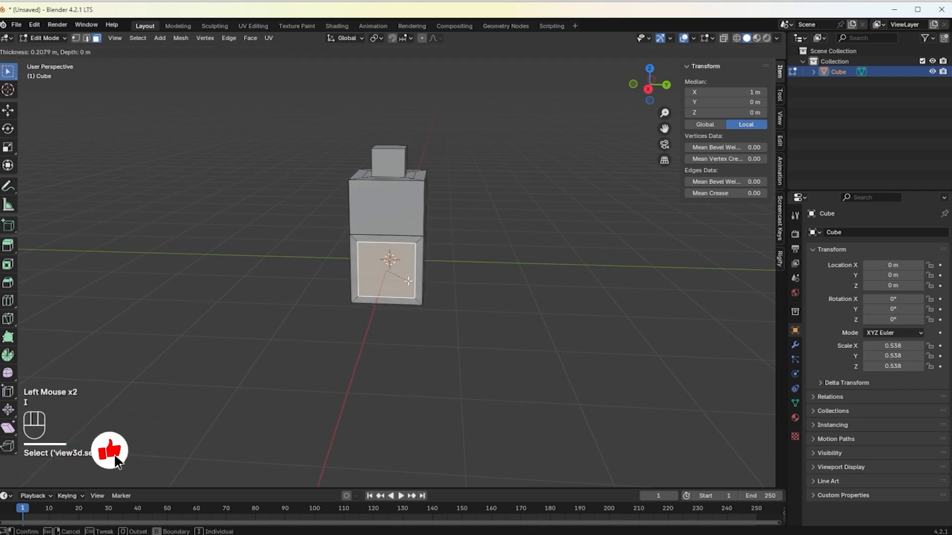
{"action": "left_click", "coordinate": [408, 281]}
Try extruding the inset lower front face outward, once along its normal and once off its normal, undoing both extrusions.
{"action": "key", "text": "e"}
{"action": "middle_click_drag", "start_coordinate": [392, 324], "coordinate": [489, 355]}
{"action": "middle_click", "coordinate": [484, 343]}
{"action": "left_click", "coordinate": [439, 342]}
{"action": "key", "text": "ctrl+z"}
{"action": "key", "text": "e"}
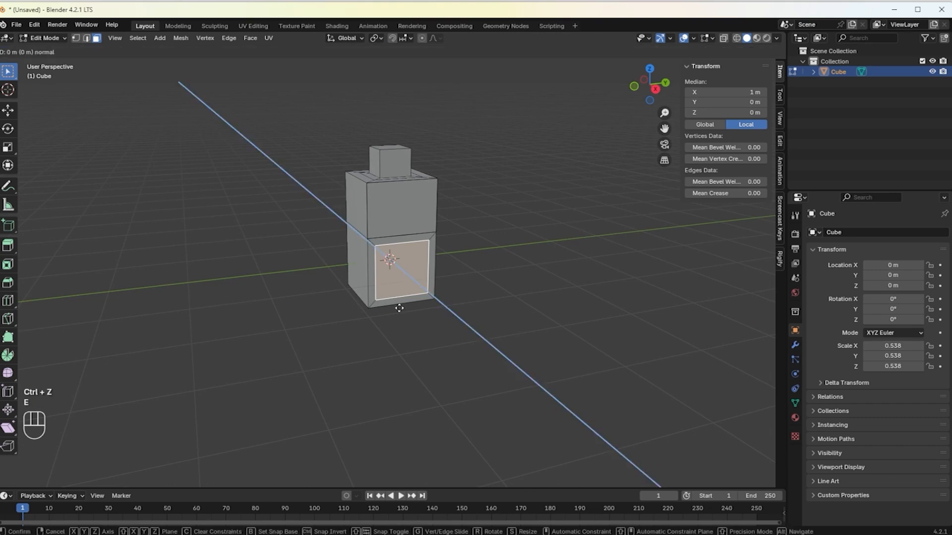
{"action": "key", "text": "z"}
{"action": "left_click", "coordinate": [432, 348]}
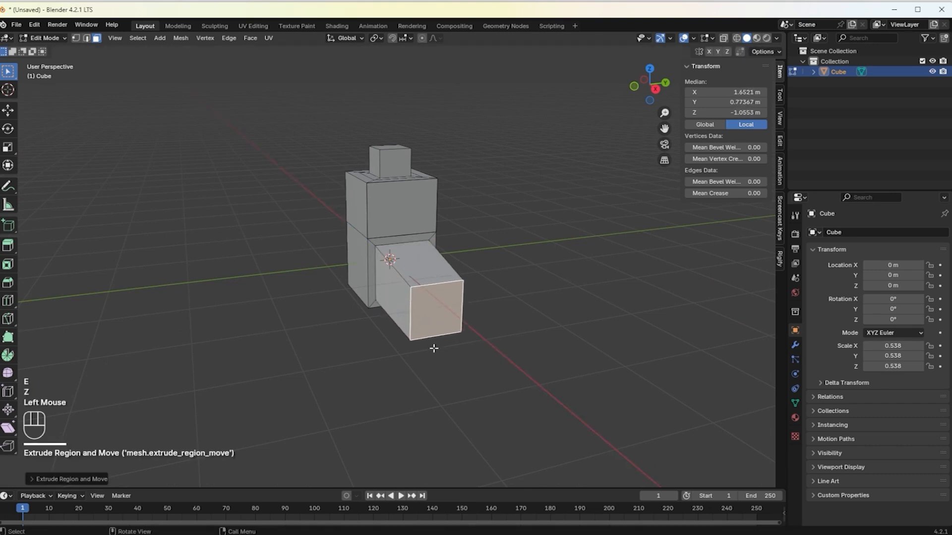
{"action": "key", "text": "ctrl+z"}
Select the block's bottom face and inset it slightly.
{"action": "middle_click_drag", "start_coordinate": [445, 344], "coordinate": [472, 294]}
{"action": "mouse_move", "coordinate": [404, 289]}
{"action": "middle_mouse_down"}
{"action": "mouse_move", "coordinate": [410, 229]}
{"action": "mouse_move", "coordinate": [395, 287]}
{"action": "middle_mouse_up"}
{"action": "left_click", "coordinate": [395, 286]}
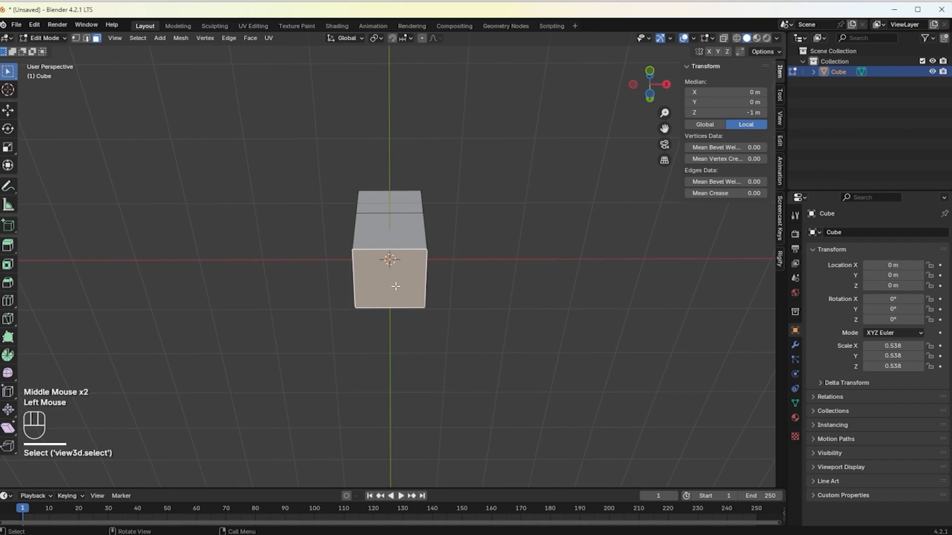
{"action": "key", "text": "i"}
{"action": "left_click", "coordinate": [391, 279]}
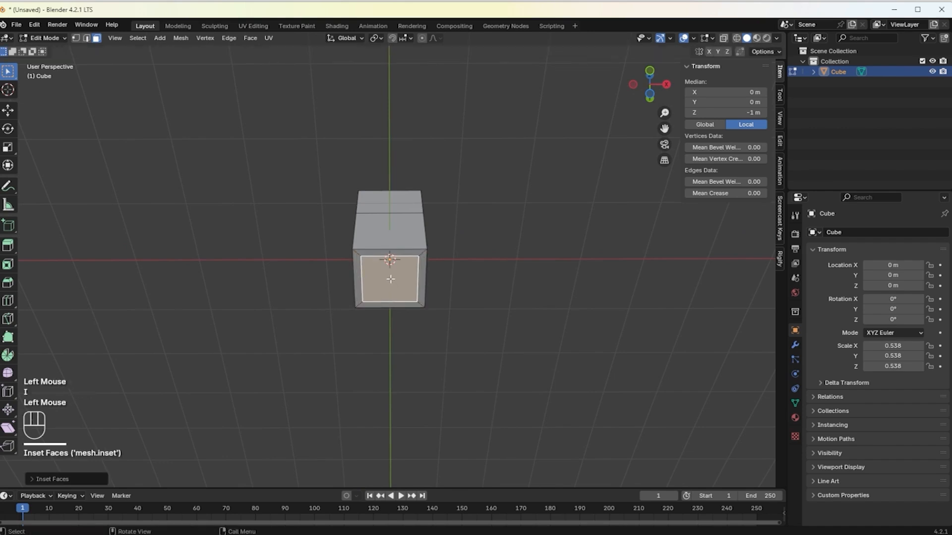
Extrude the inset bottom face downward to a local Z of about -4.34 m.
{"action": "key", "text": "e"}
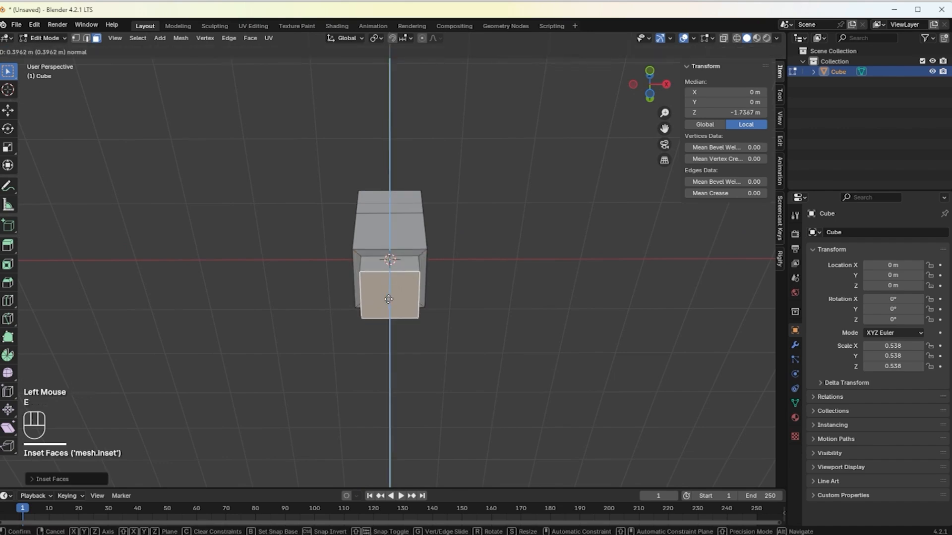
{"action": "left_click", "coordinate": [357, 308]}
{"action": "middle_click", "coordinate": [358, 308]}
{"action": "middle_click_drag", "start_coordinate": [358, 309], "coordinate": [355, 382]}
{"action": "scroll", "coordinate": [359, 377], "scroll_direction": "down", "scroll_amount": 1}
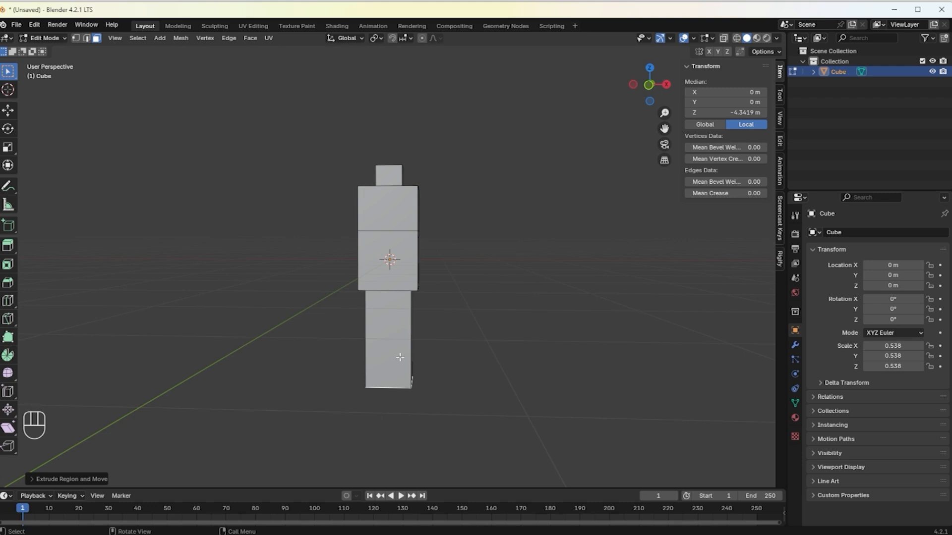
{"action": "scroll", "coordinate": [318, 360], "scroll_direction": "down", "scroll_amount": 2}
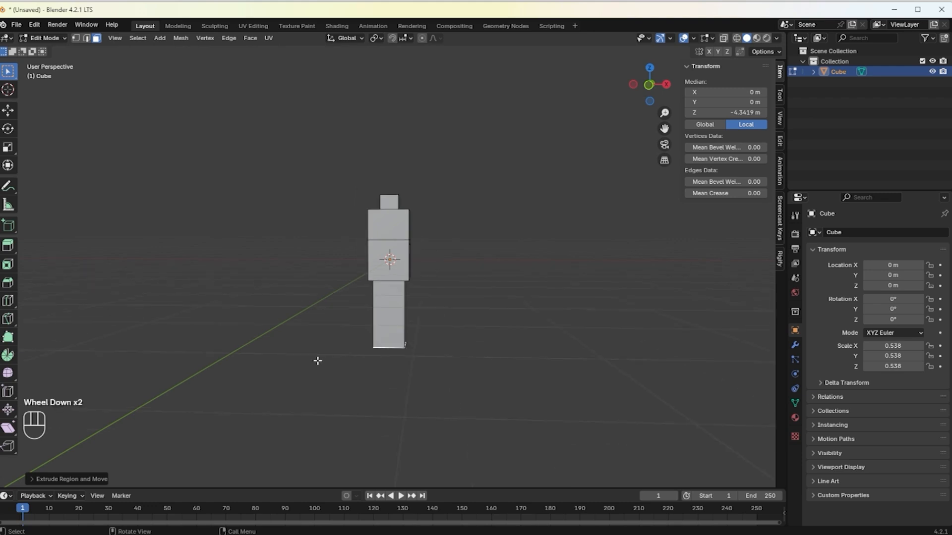